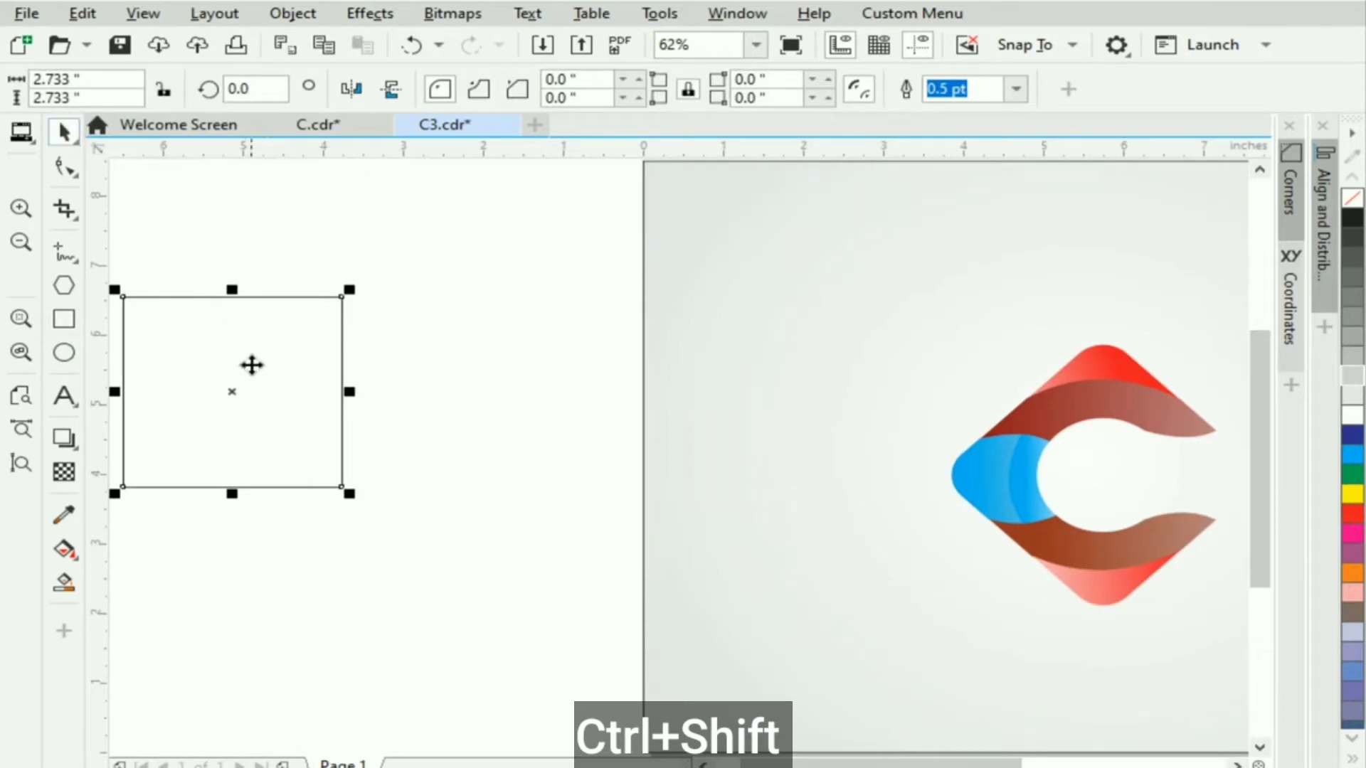
- Move the square beside the page, enlarge it to about 3.13 inches, and round all its corners with a 0.36-inch radius
drag(252, 365, 423, 437)
drag(525, 363, 552, 350)
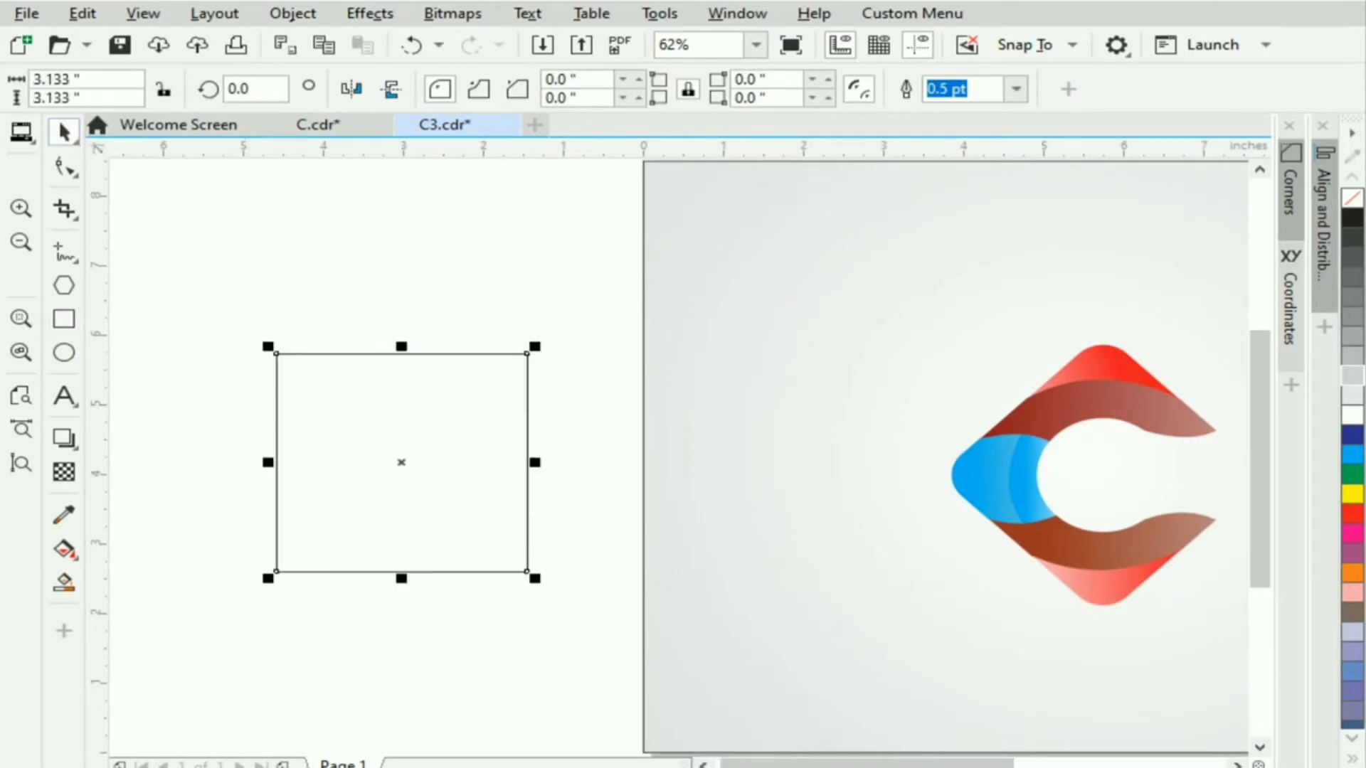
click(639, 79)
click(639, 79)
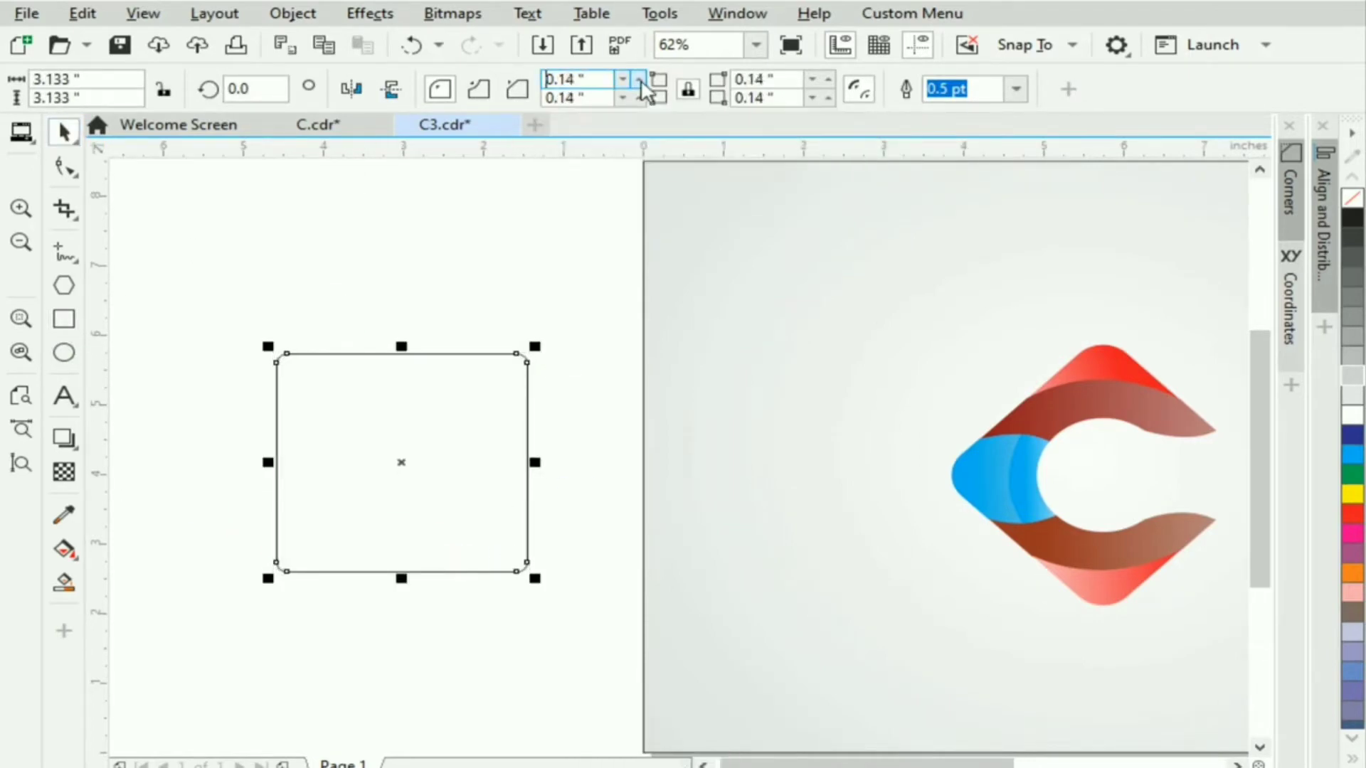
click(641, 81)
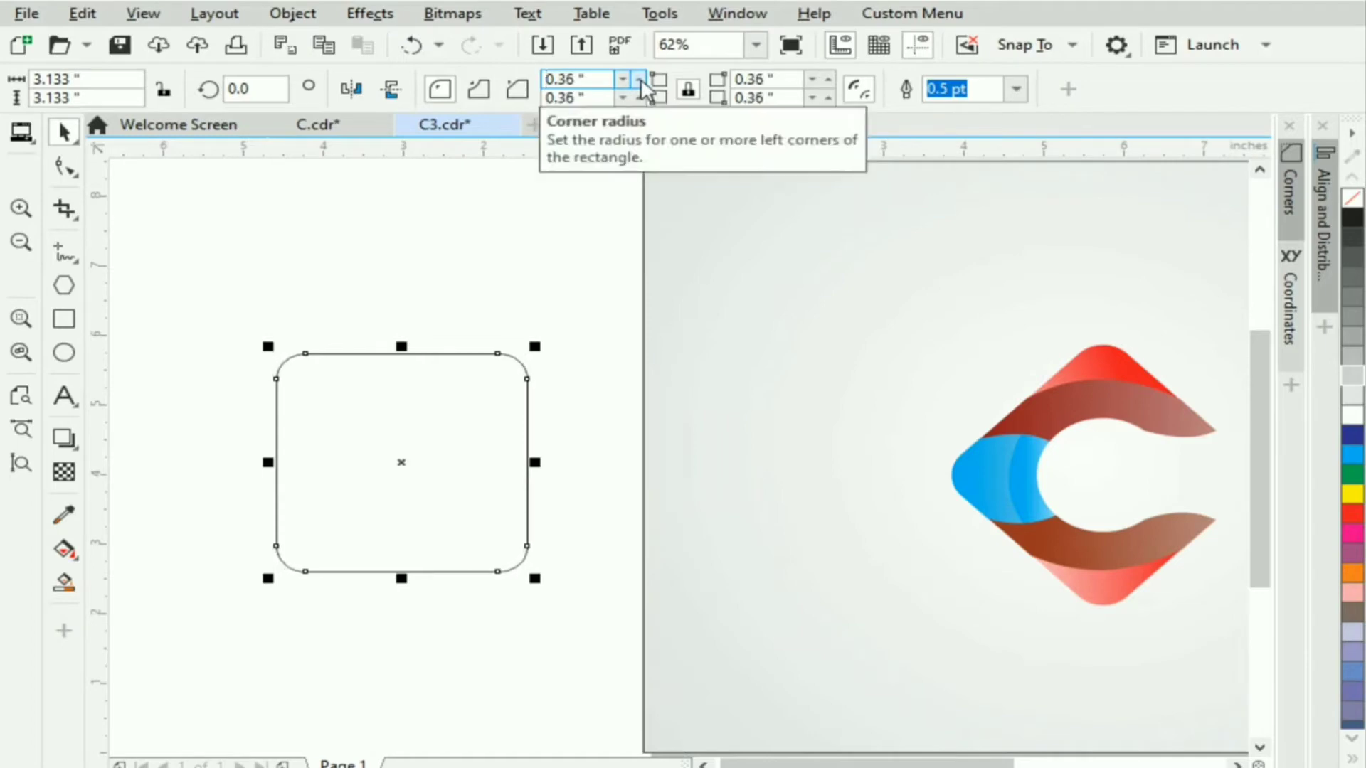
- Rotate the rounded square about its centre into an upright diamond
click(372, 397)
drag(543, 347, 592, 486)
click(517, 463)
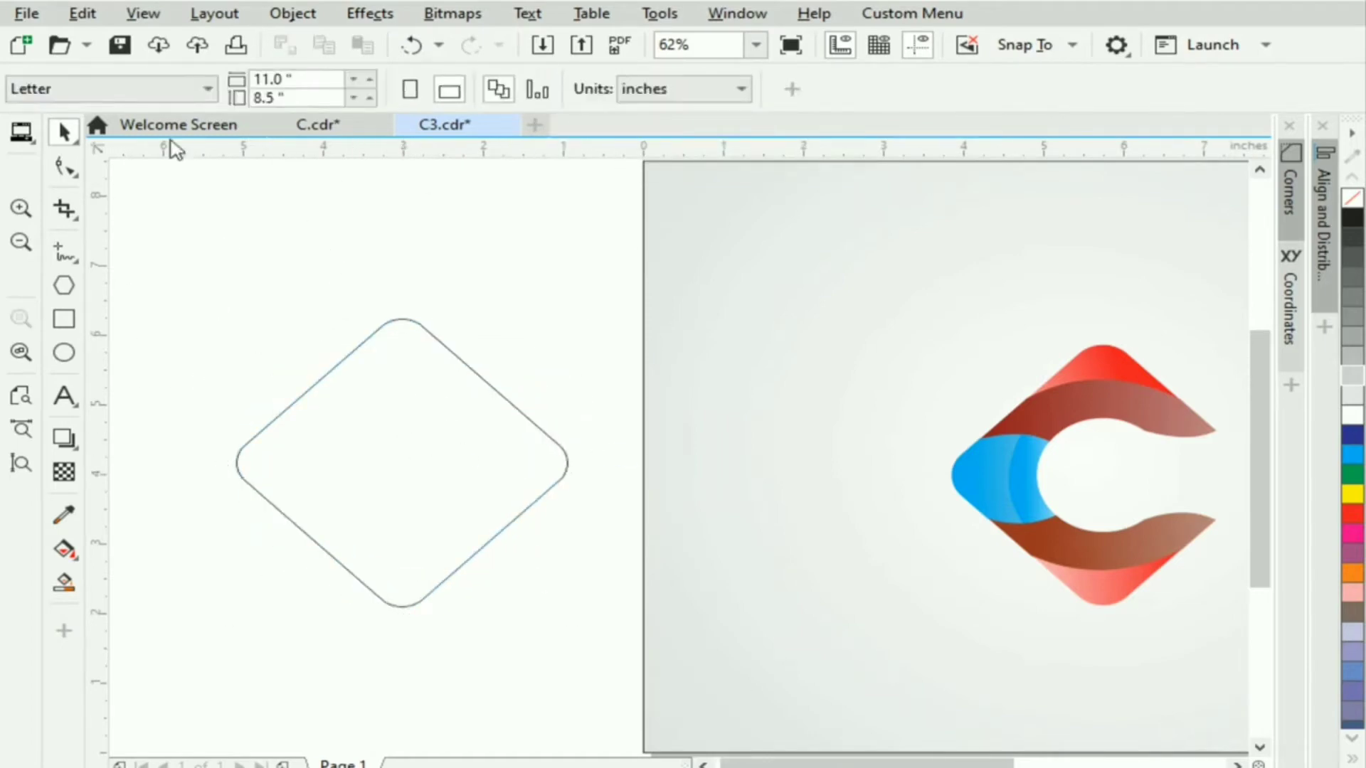
- Draw a circle about 1.83 inches in diameter and centre it inside the rounded diamond
click(399, 370)
click(312, 238)
click(64, 352)
drag(234, 261, 313, 337)
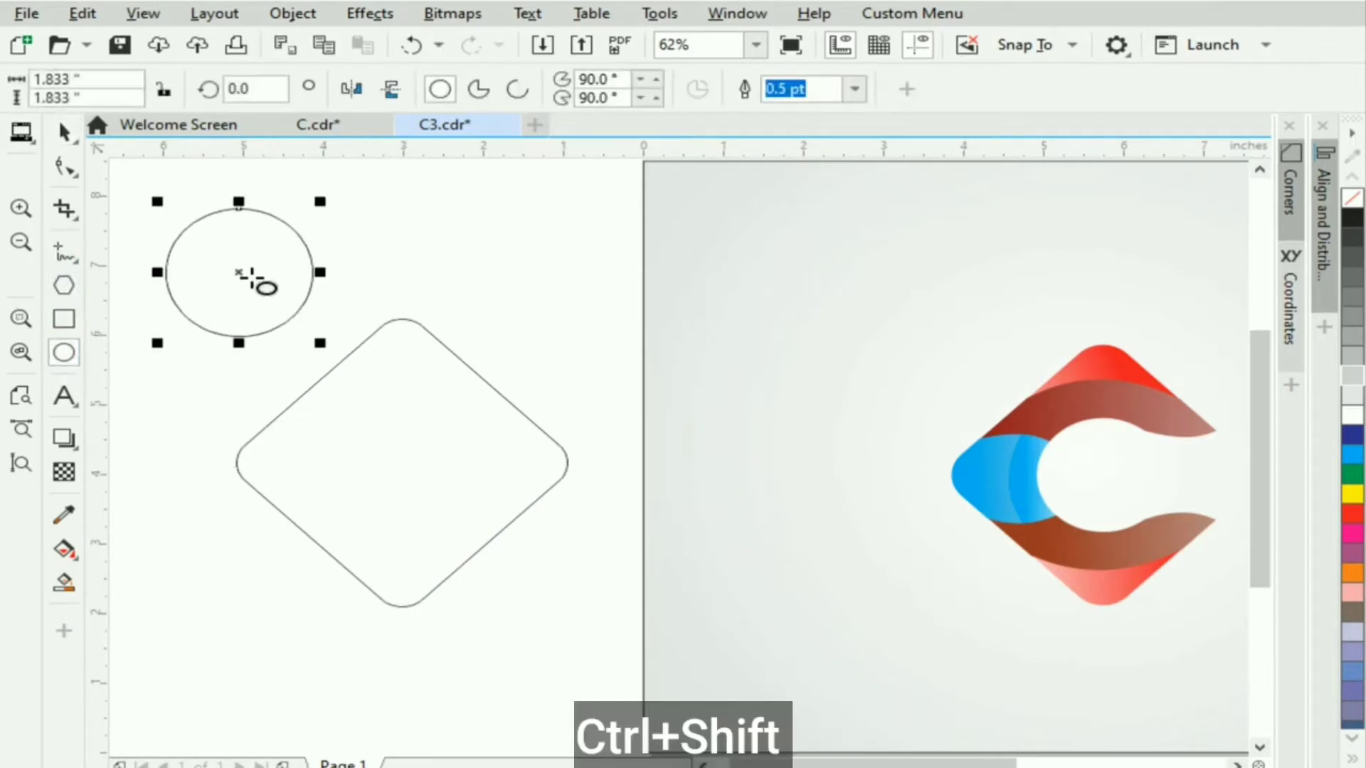
key(space)
mouse_move(242, 280)
mouse_down()
mouse_move(420, 482)
mouse_move(399, 463)
mouse_up()
click(250, 286)
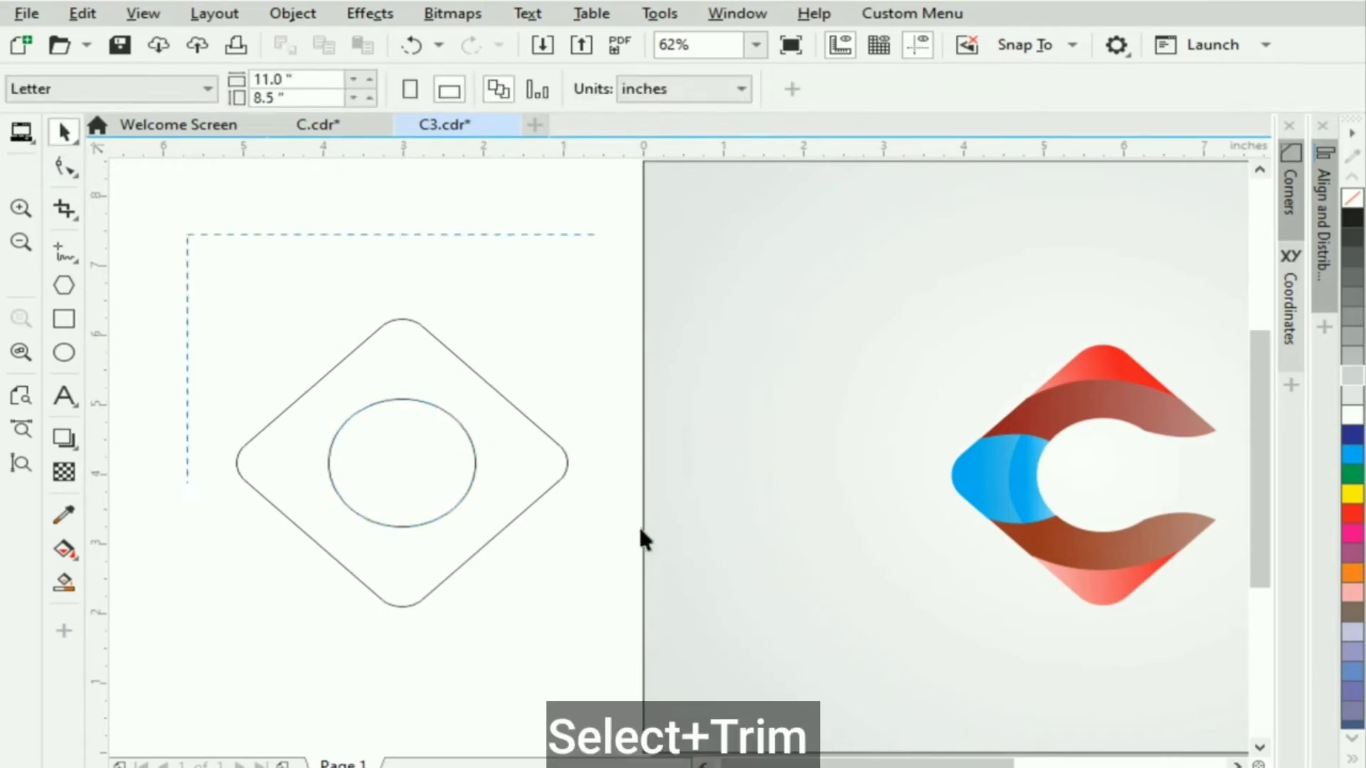
- Trim the diamond with the circle to cut a round hole, and delete the leftover circle
drag(613, 668, 614, 671)
click(431, 93)
click(559, 585)
click(462, 501)
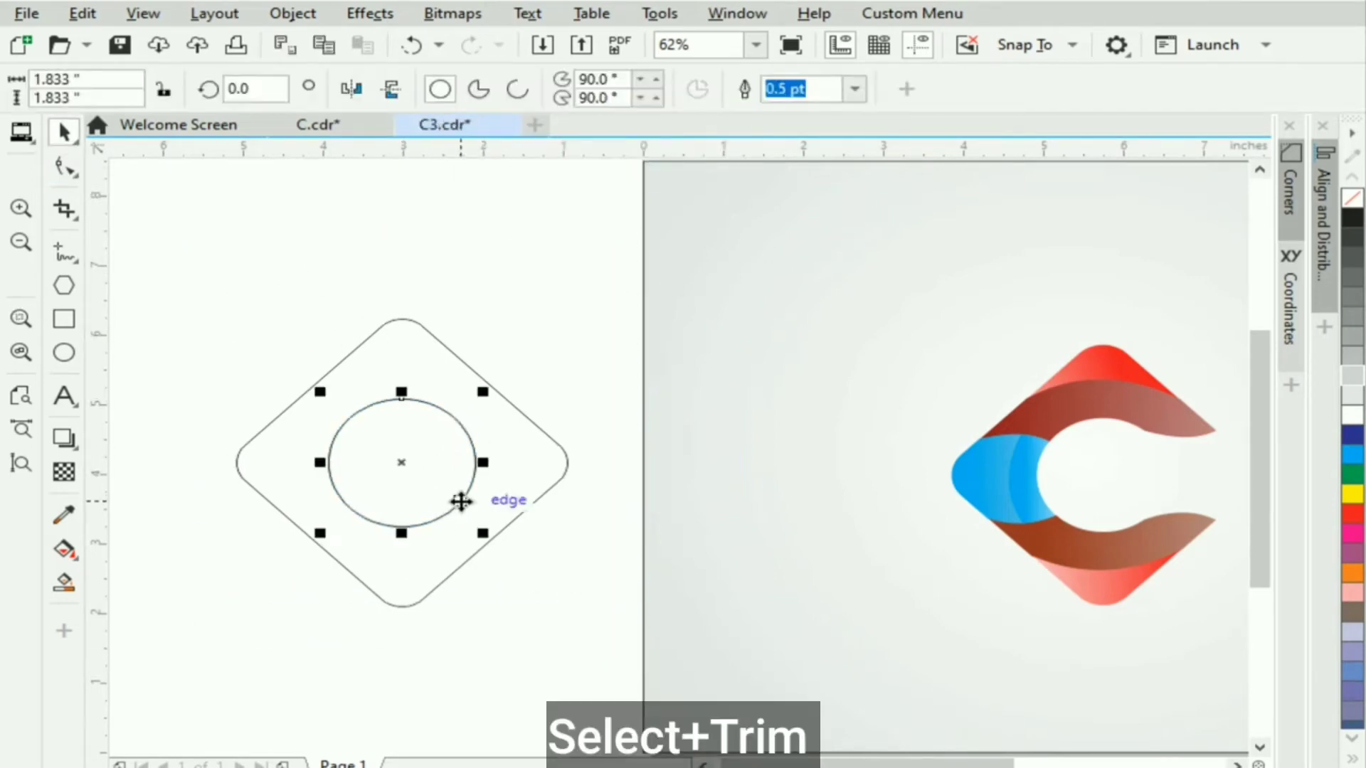
key(Delete)
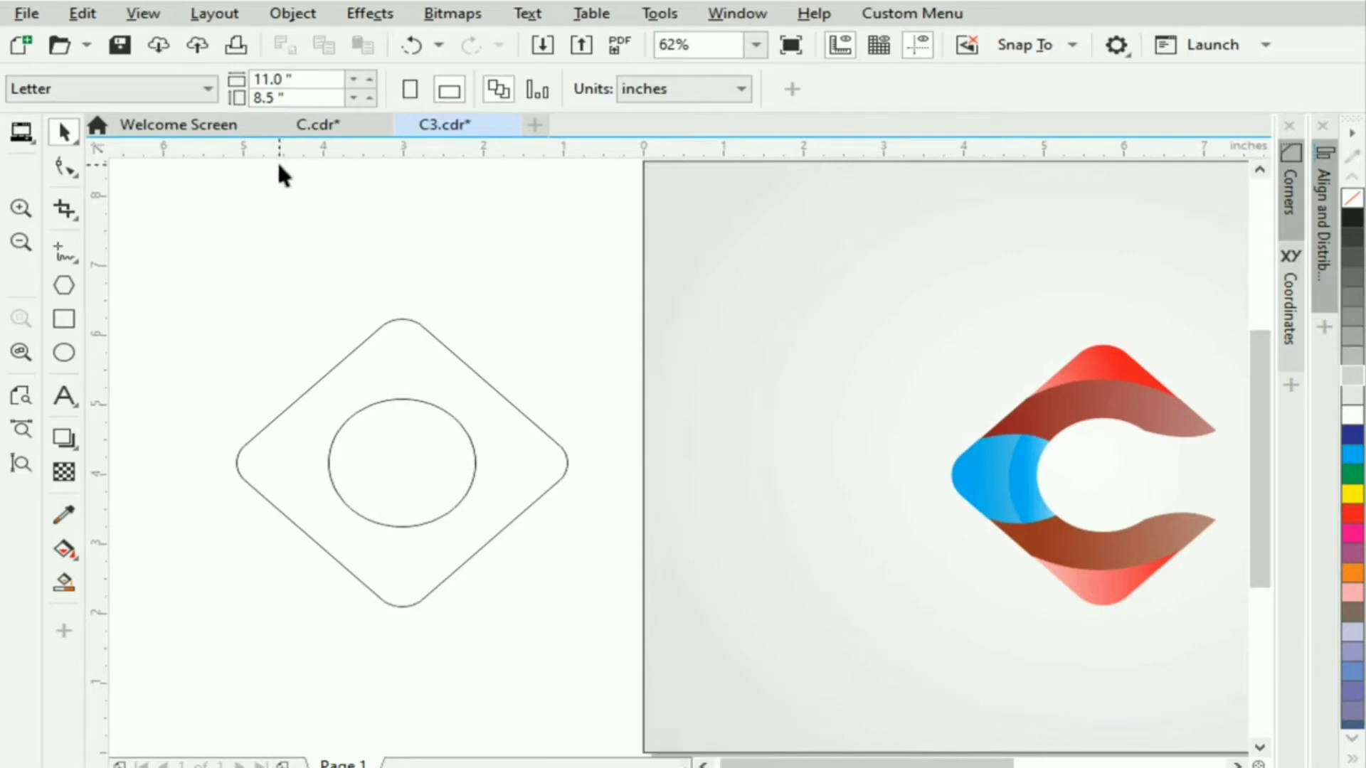
- Place two horizontal guidelines across the hole, one near its upper part and one near its lower part
drag(312, 155, 400, 279)
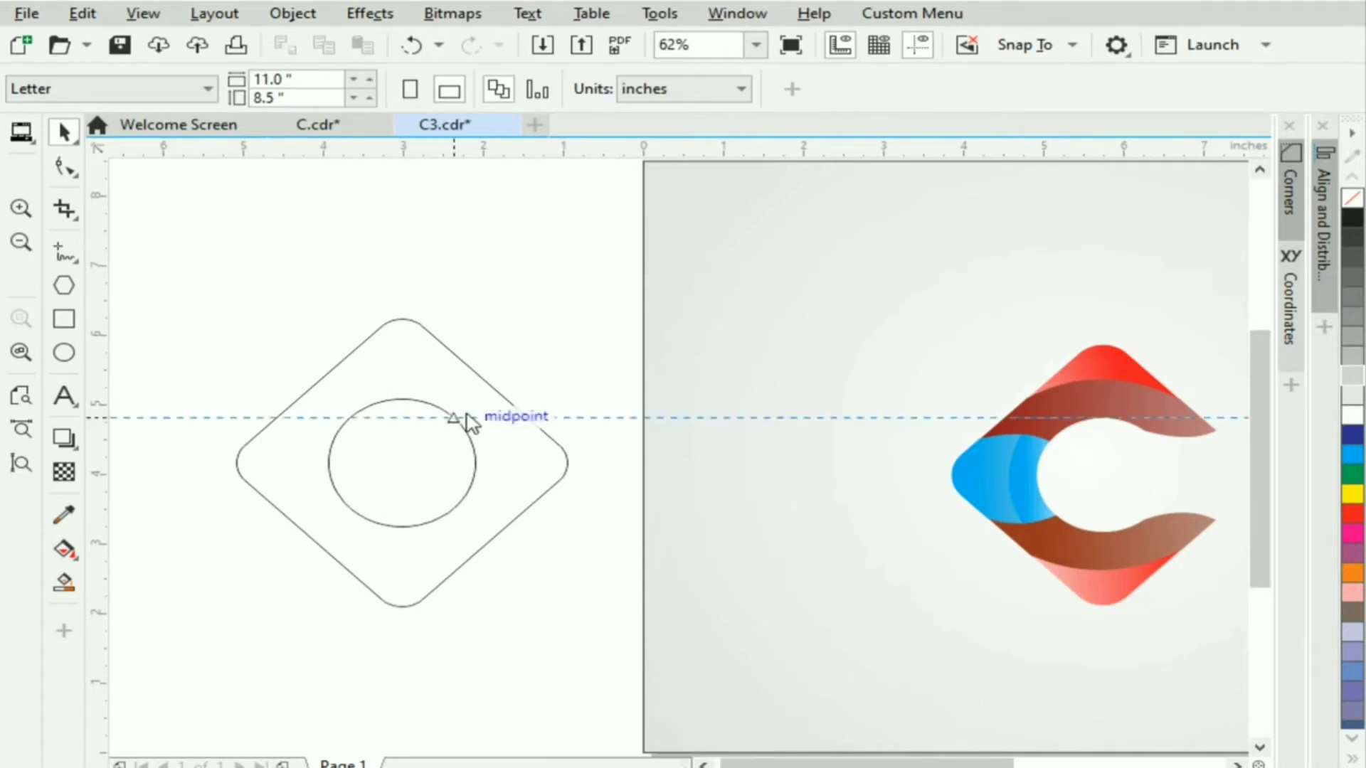
drag(470, 421, 467, 521)
- Draw a rectangle about 3.99 by 1.29 inches between the guidelines, running from inside the hole past the diamond's right corner
click(64, 319)
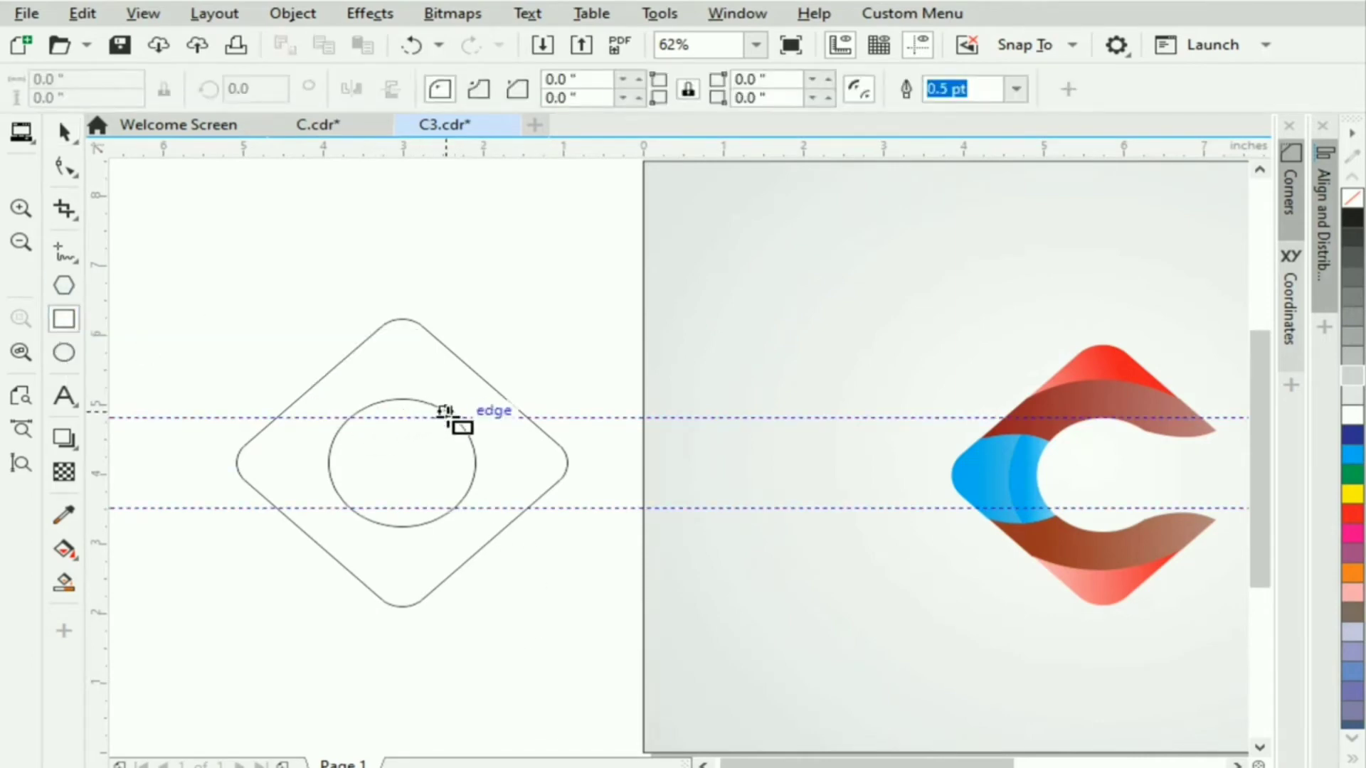
drag(455, 418, 740, 523)
click(74, 142)
scroll(620, 427, up, 2)
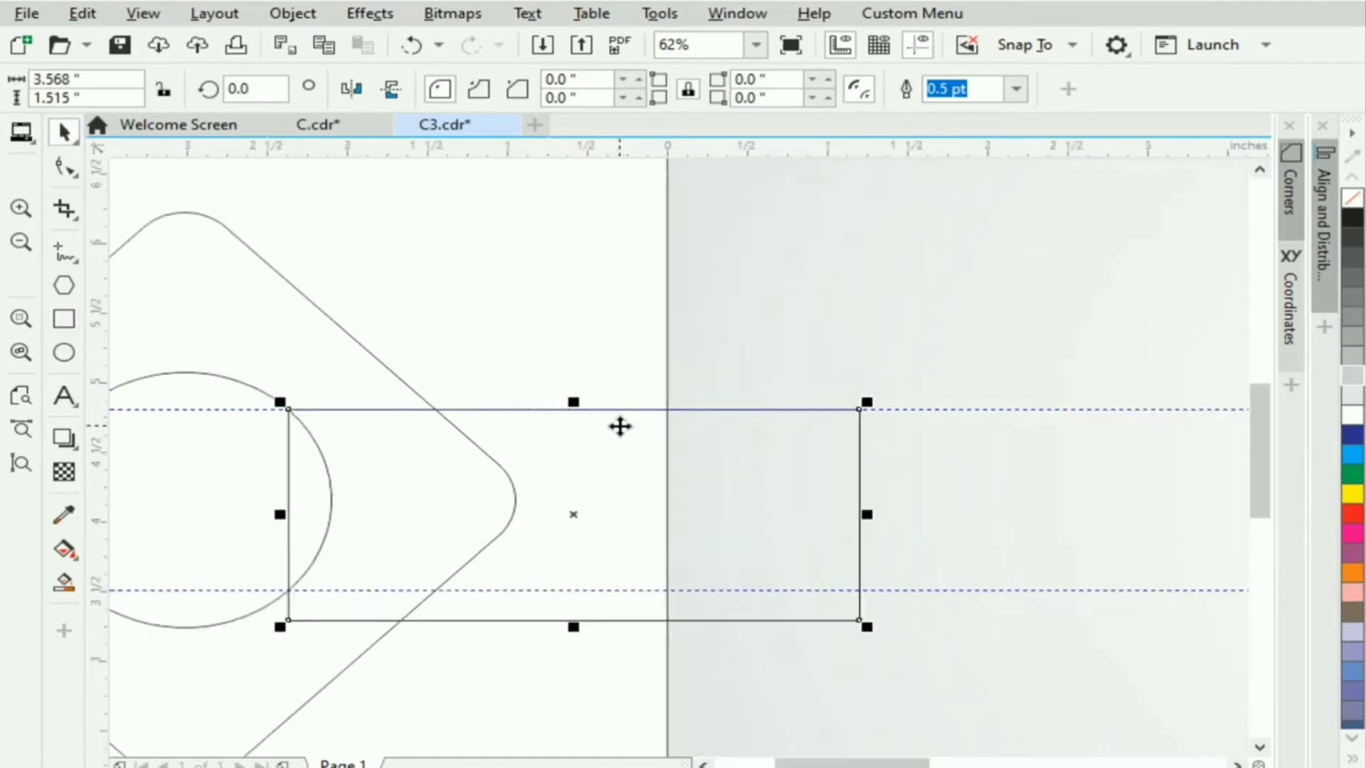
drag(574, 626, 576, 595)
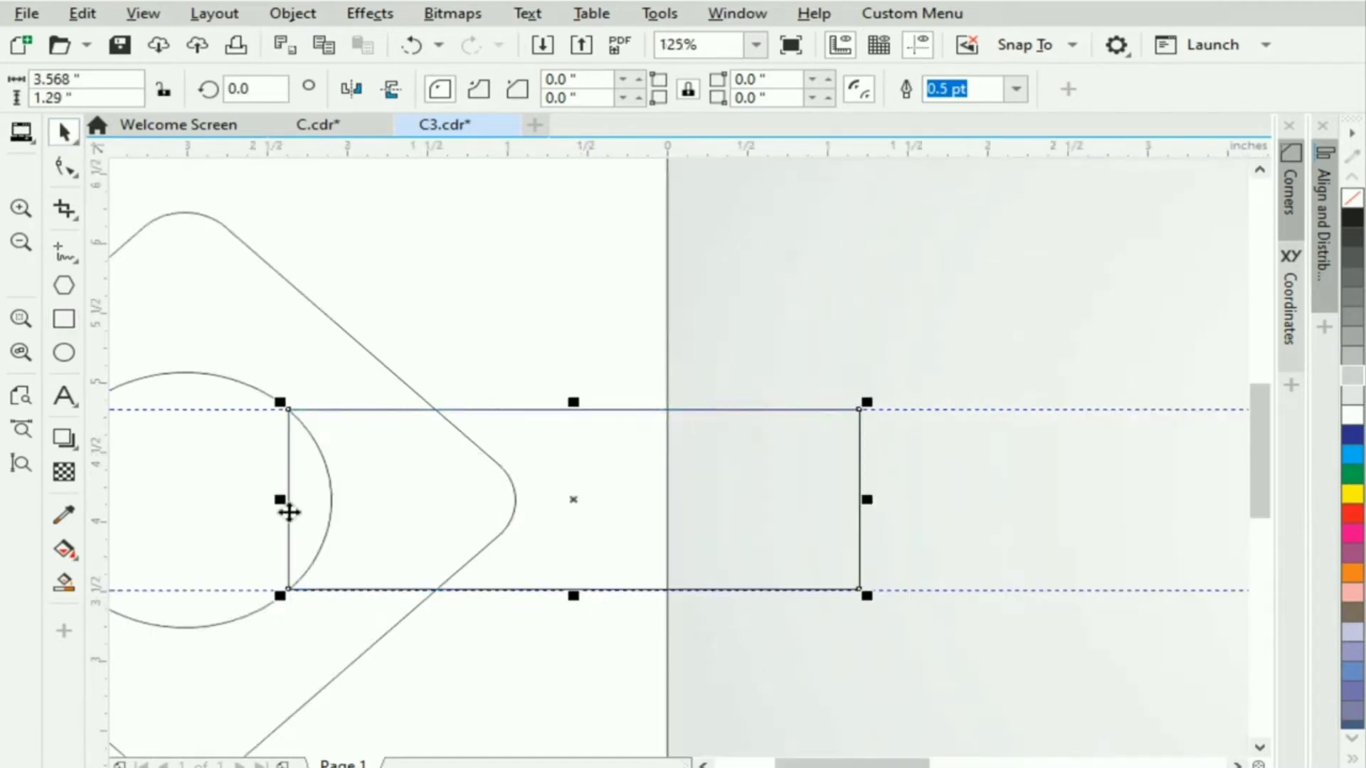
drag(281, 501, 204, 500)
click(535, 318)
scroll(535, 319, down, 1)
click(396, 367)
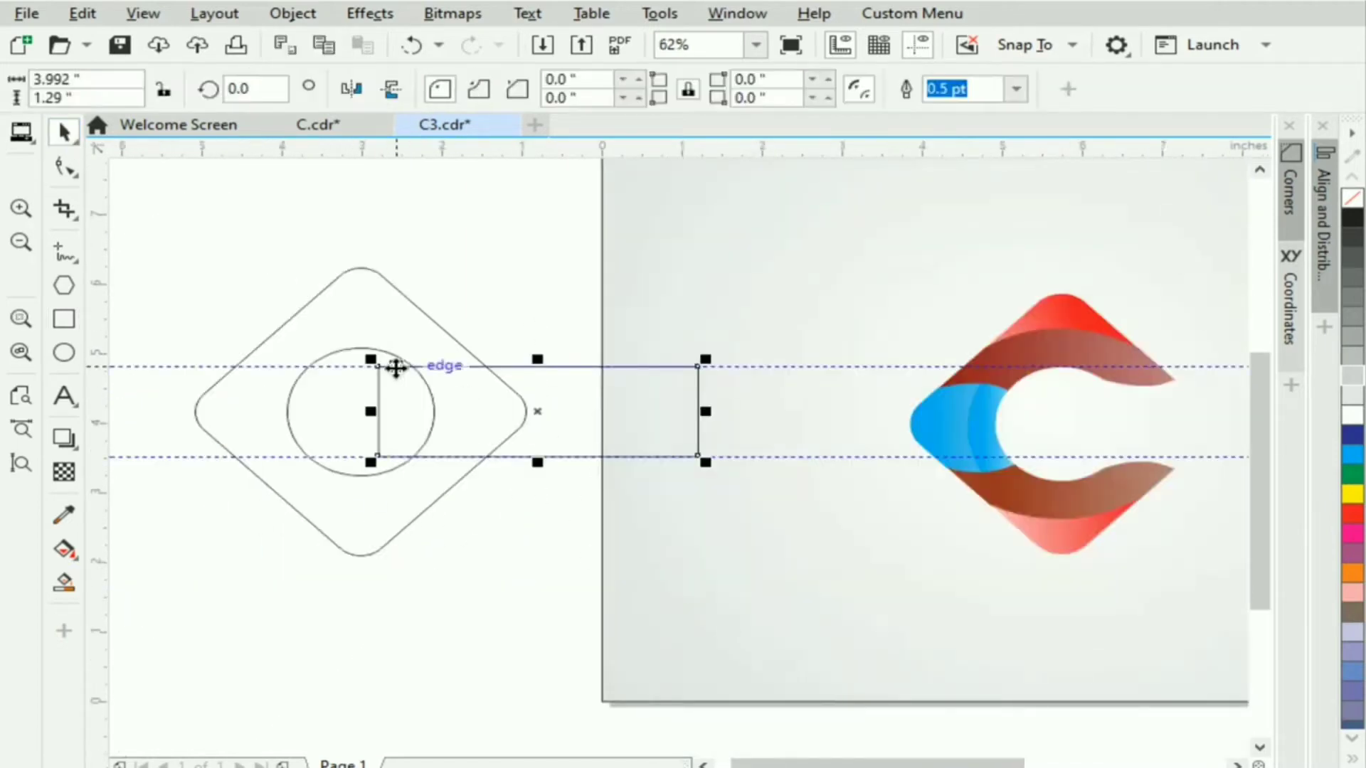
click(447, 332)
click(538, 228)
click(434, 367)
click(385, 279)
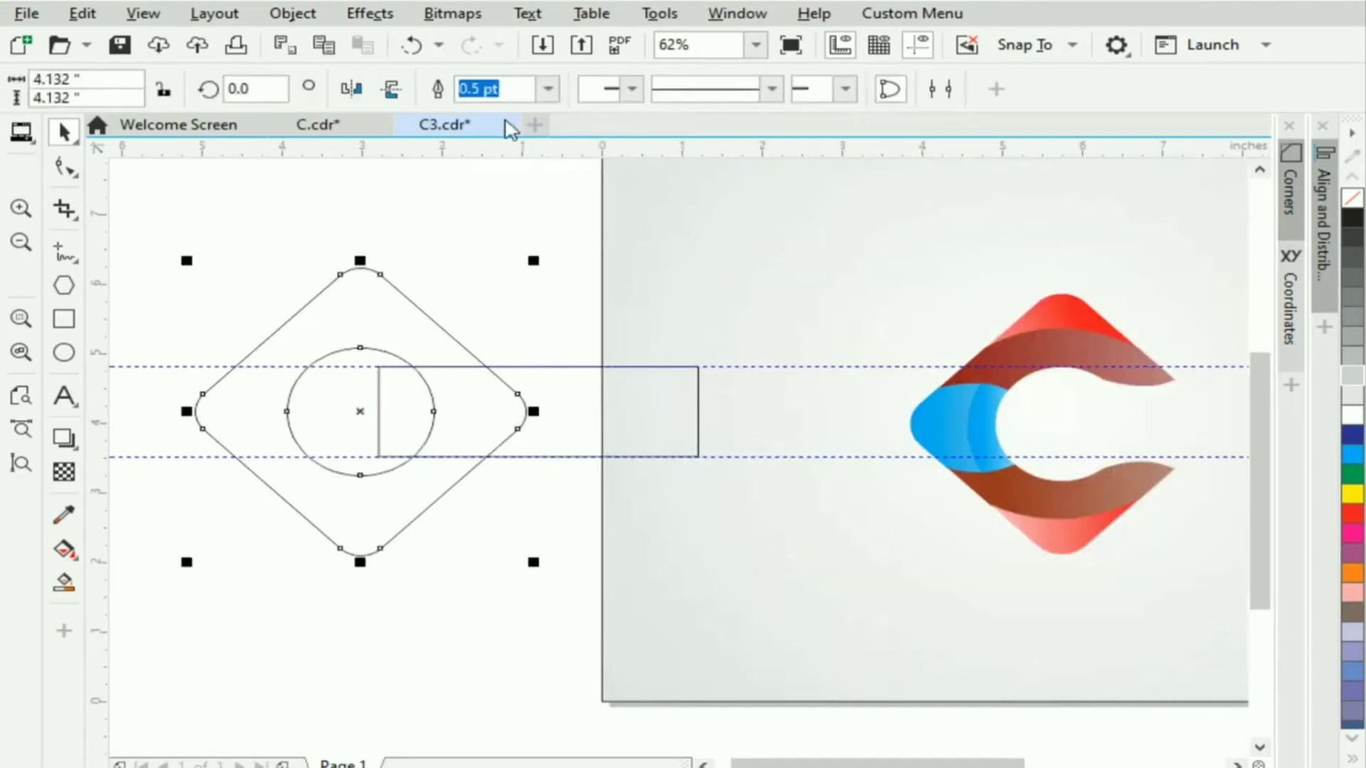
click(460, 226)
click(500, 388)
- Delete both horizontal guidelines
click(774, 367)
key(Delete)
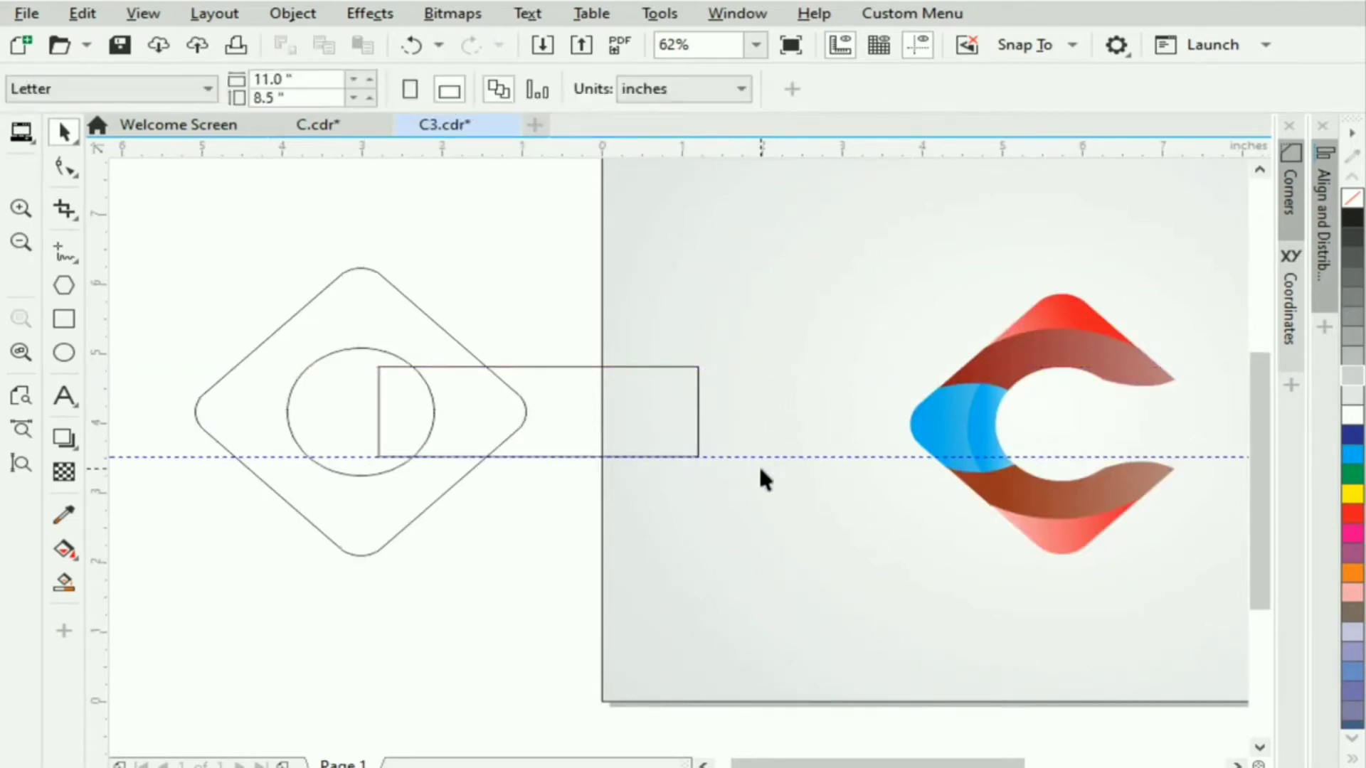
click(789, 457)
key(Delete)
- Trim the diamond with the rectangle to open its right side into a C shape, and delete the rectangle
click(555, 456)
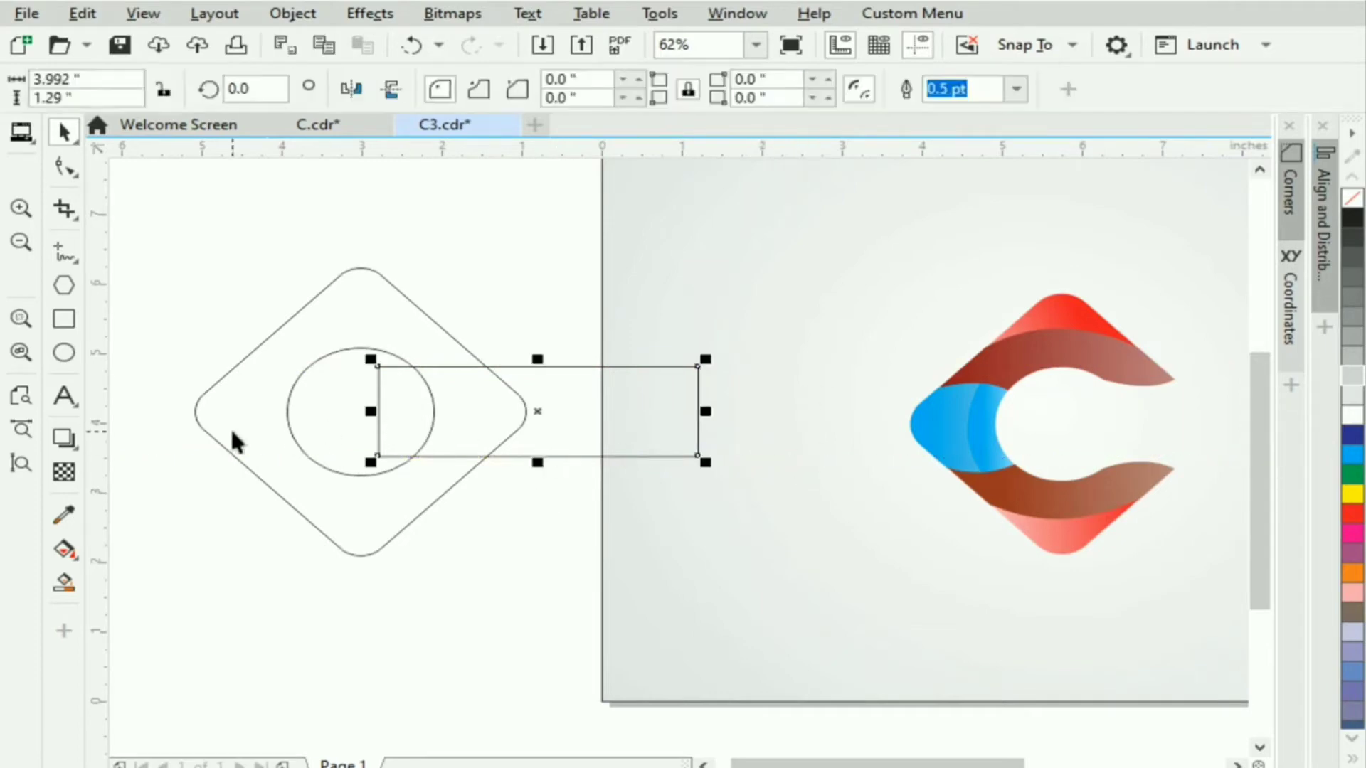
shift+click(248, 391)
click(444, 91)
click(448, 554)
click(493, 424)
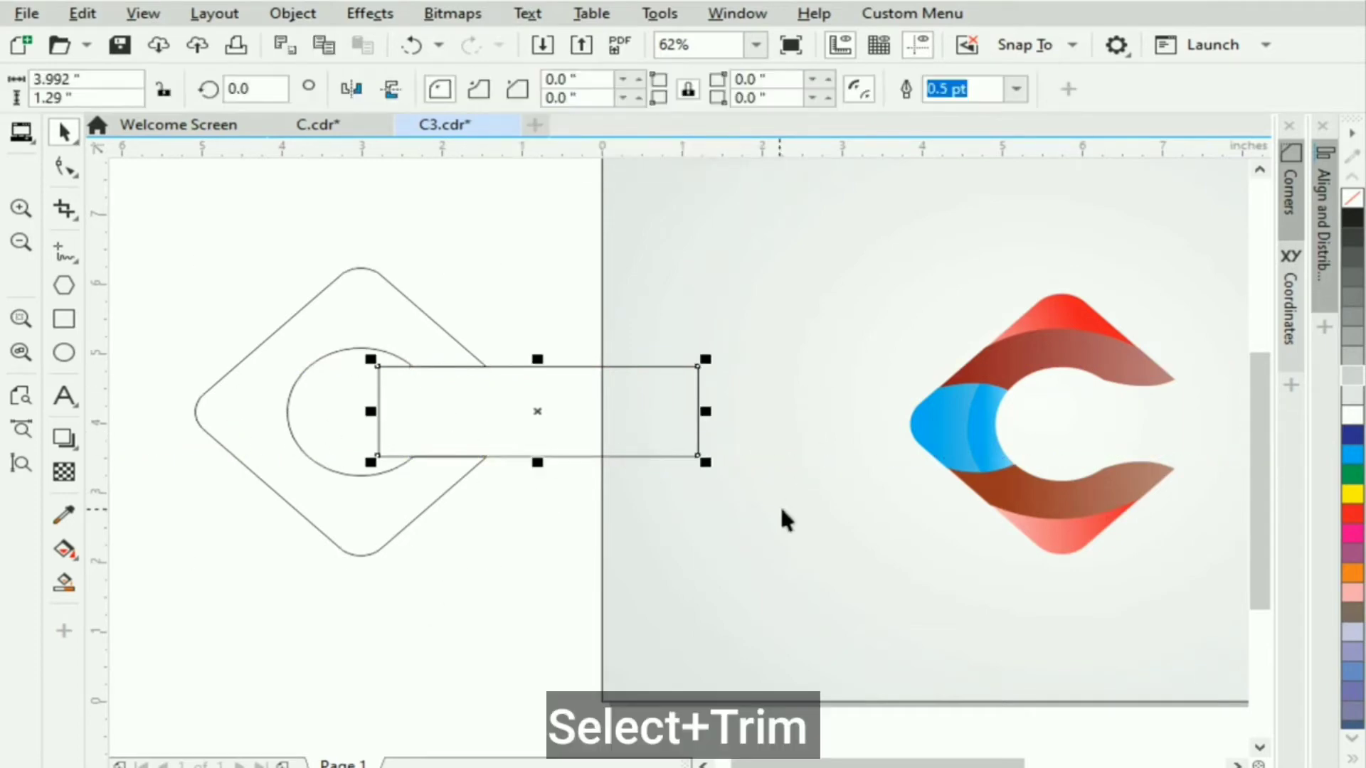
key(Delete)
- Bend the two straight edges of the C's opening into gentle curves that bulge toward each other
scroll(420, 358, up, 1)
double_click(425, 345)
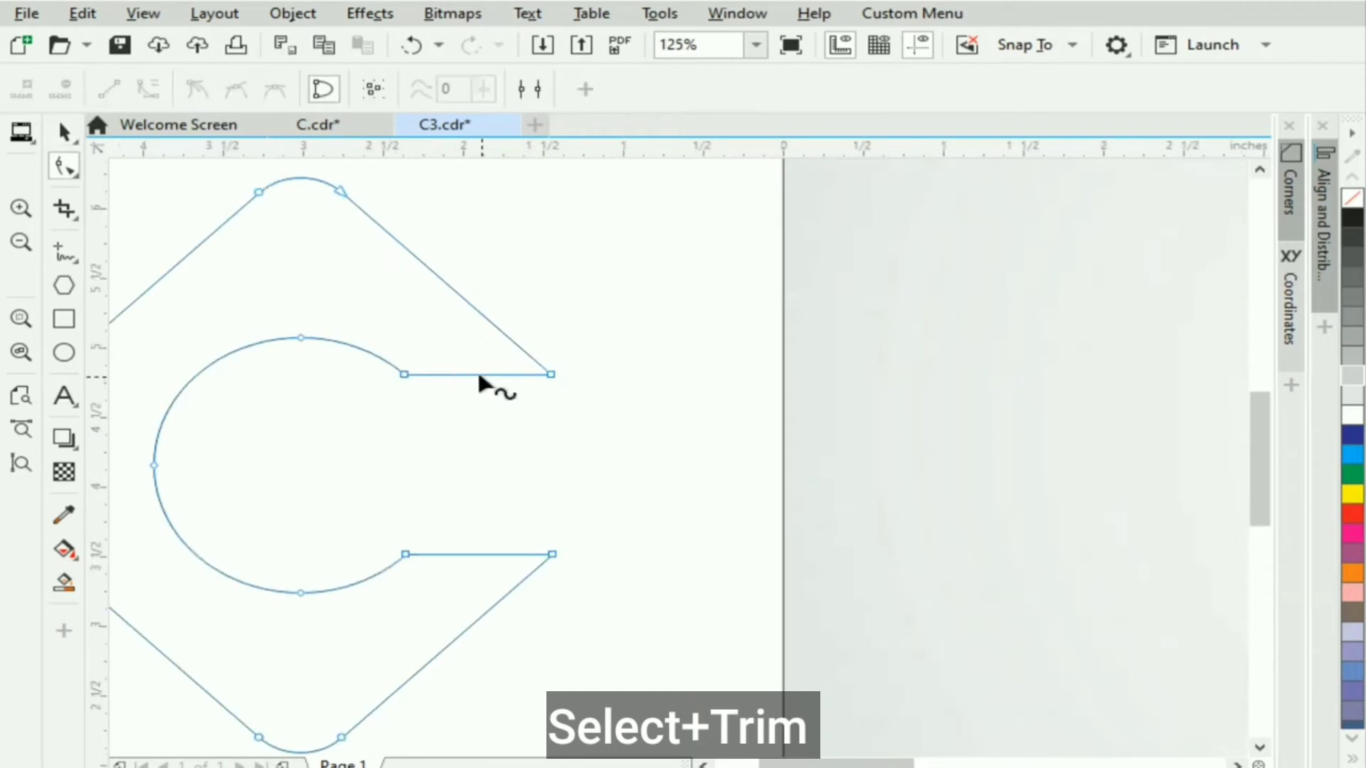
drag(482, 375, 481, 390)
click(482, 554)
click(151, 89)
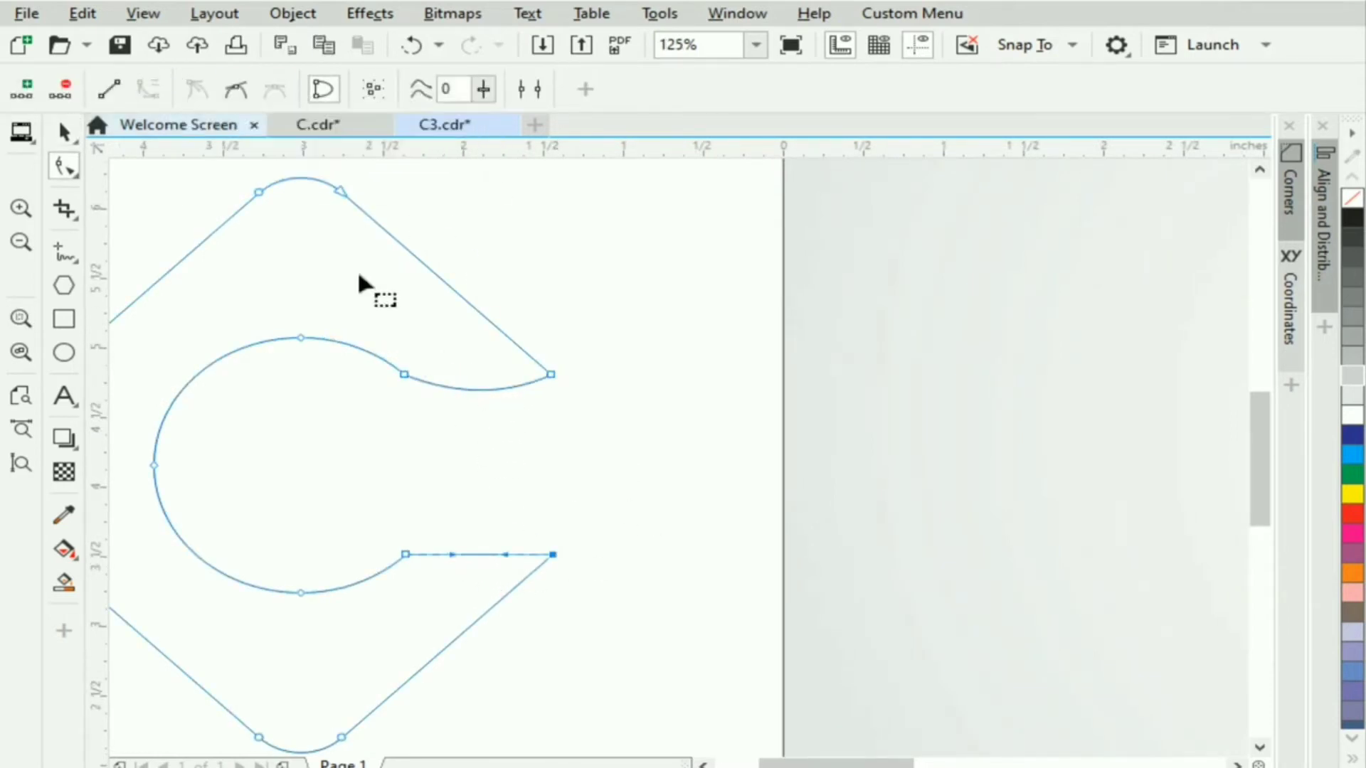
drag(479, 554, 480, 538)
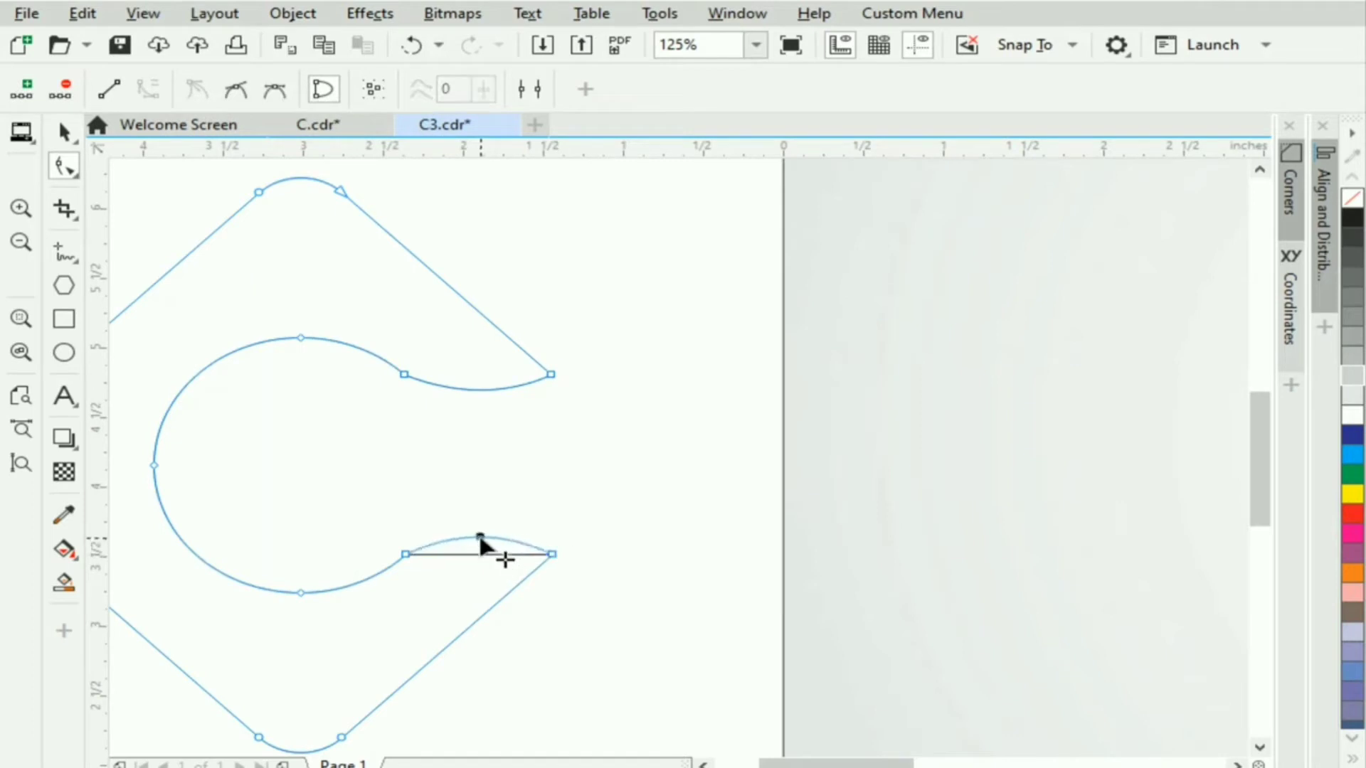
click(64, 132)
scroll(647, 370, down, 1)
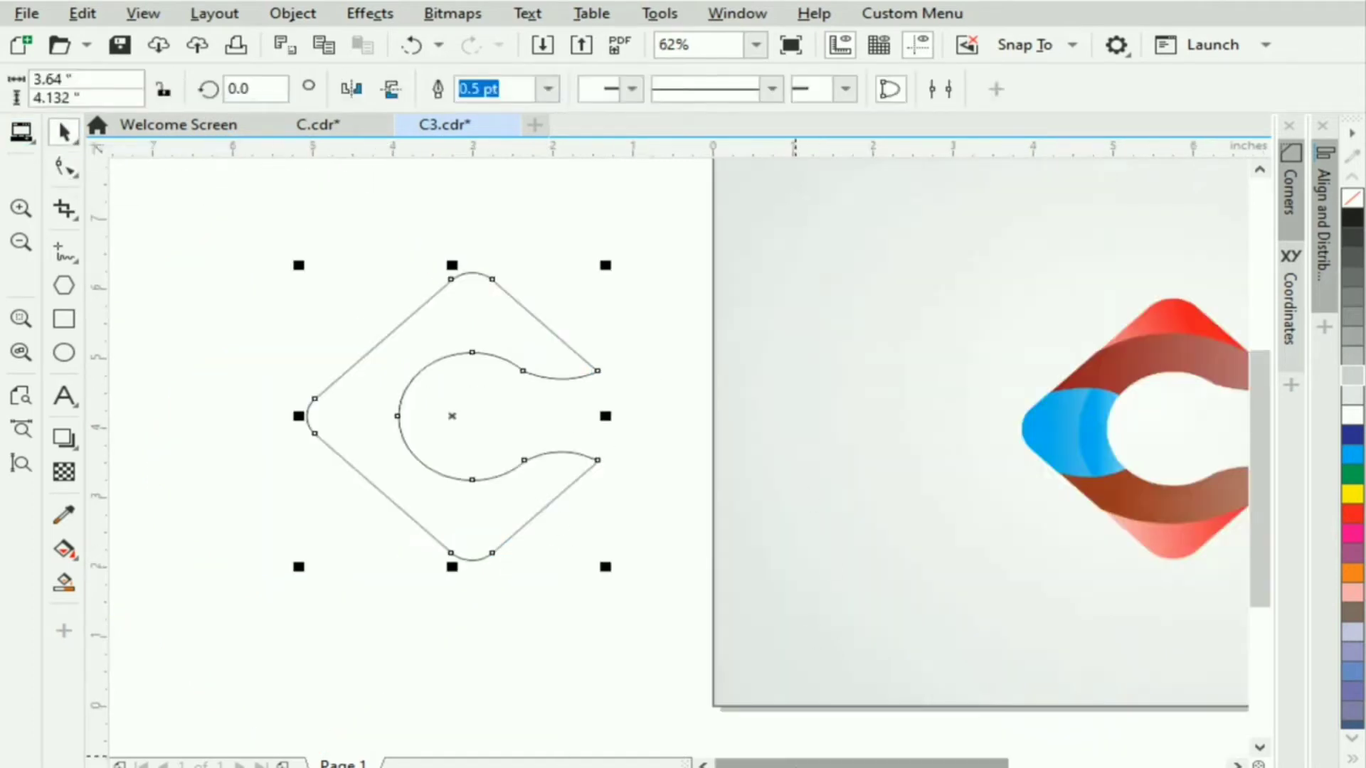
drag(814, 764, 826, 764)
click(589, 610)
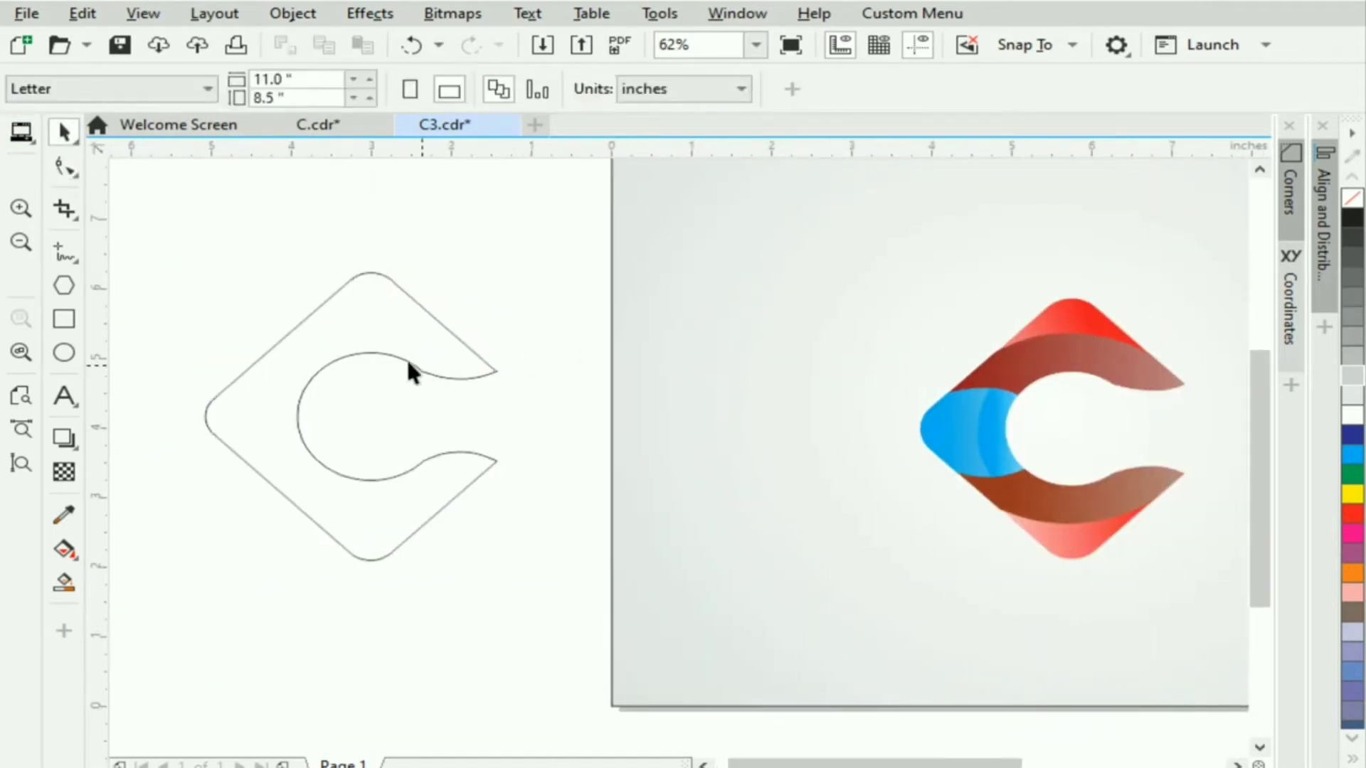
- Draw a straight line about 2.15 inches wide across the C's top corner, between its two outer edges
scroll(408, 363, up, 2)
click(63, 251)
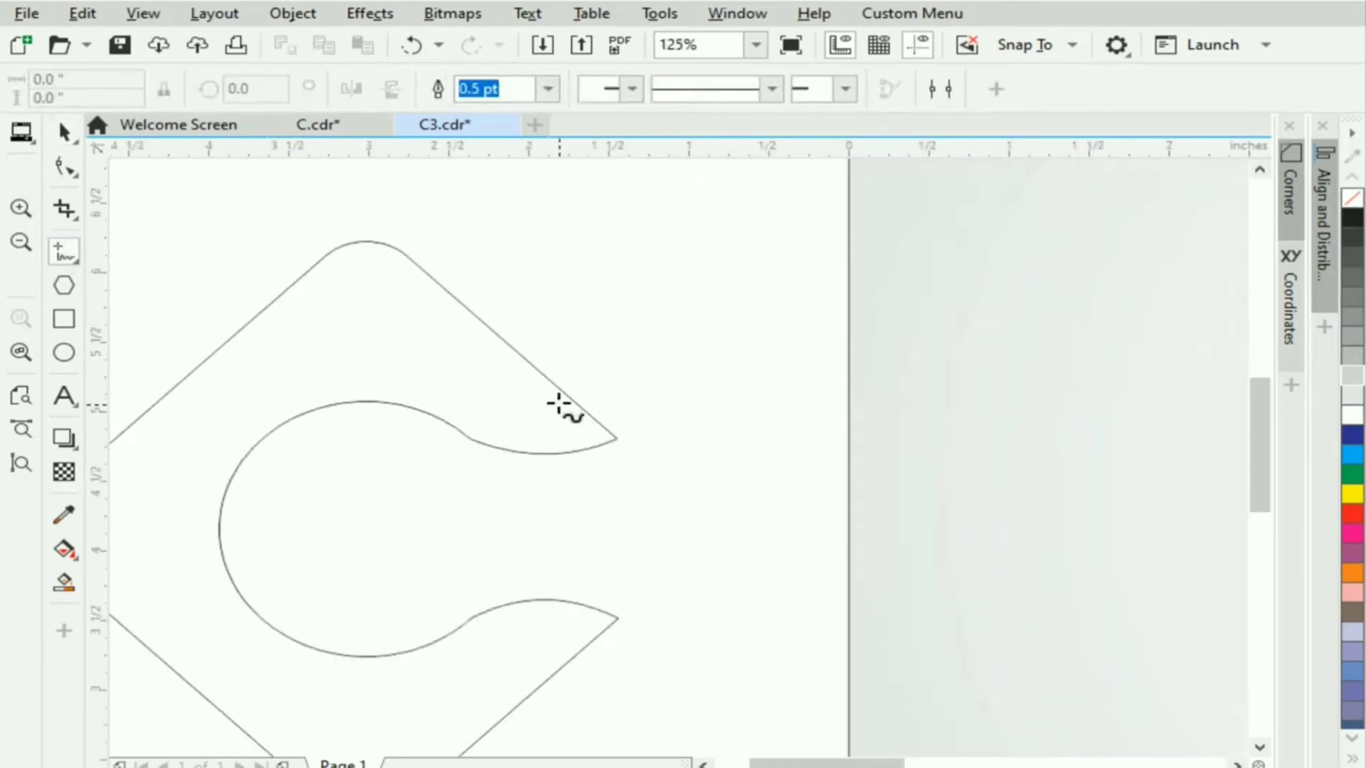
click(533, 384)
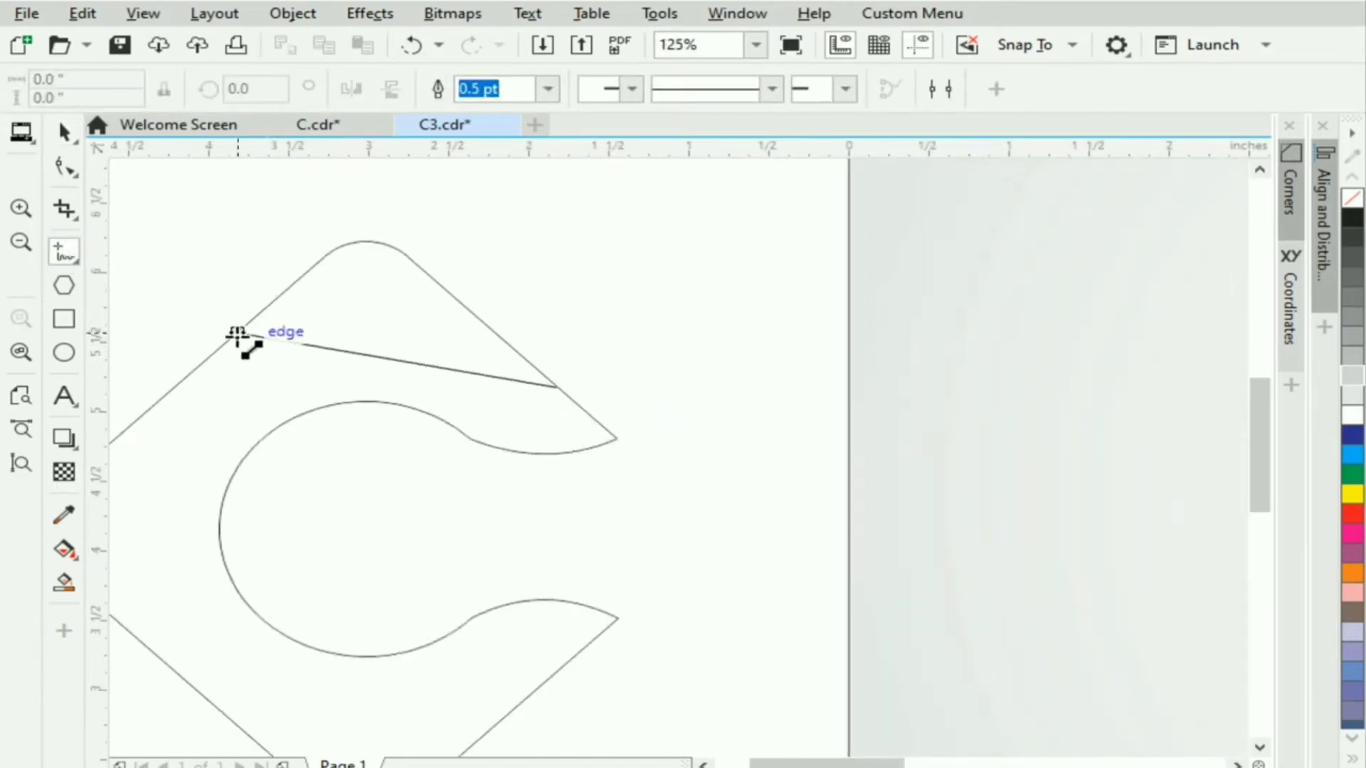
click(212, 352)
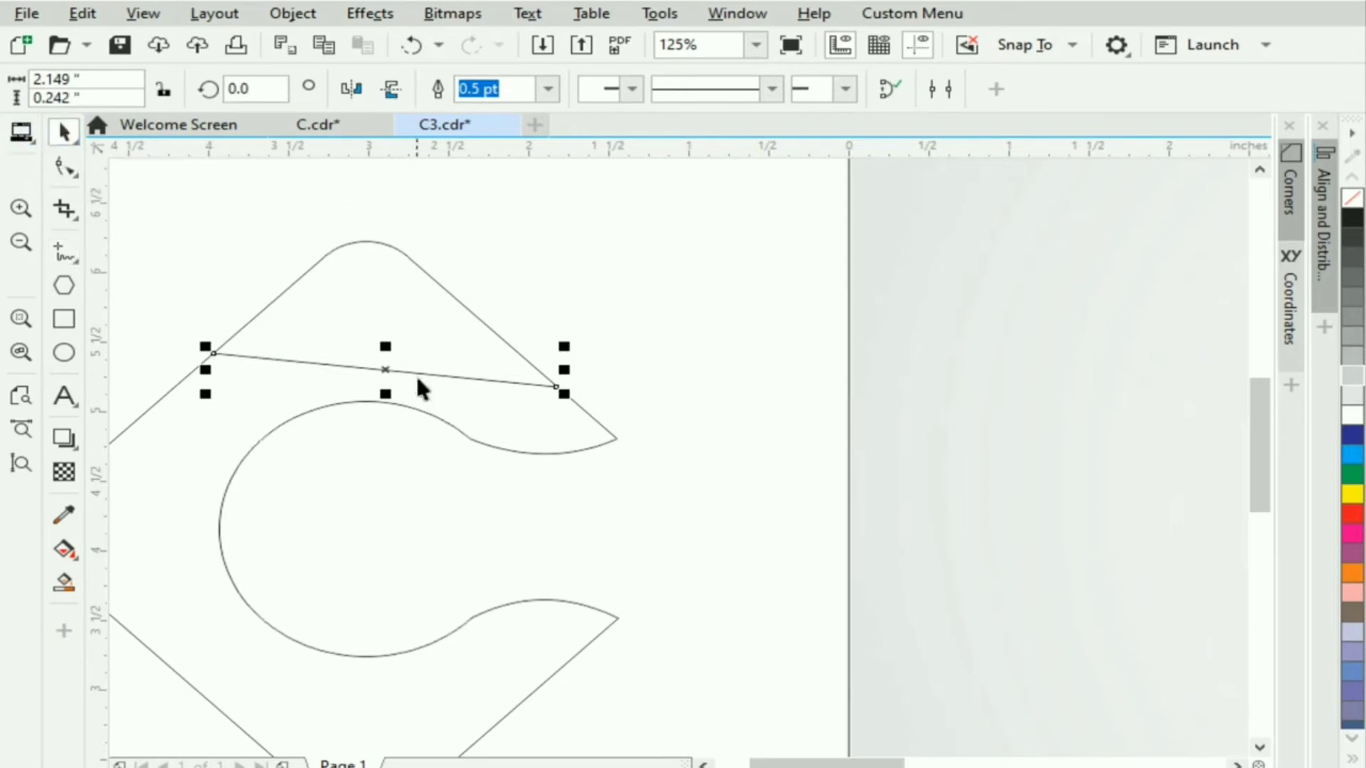
- Convert the line across the top corner to a curve and bend it upward into an arc
key(F10)
click(148, 88)
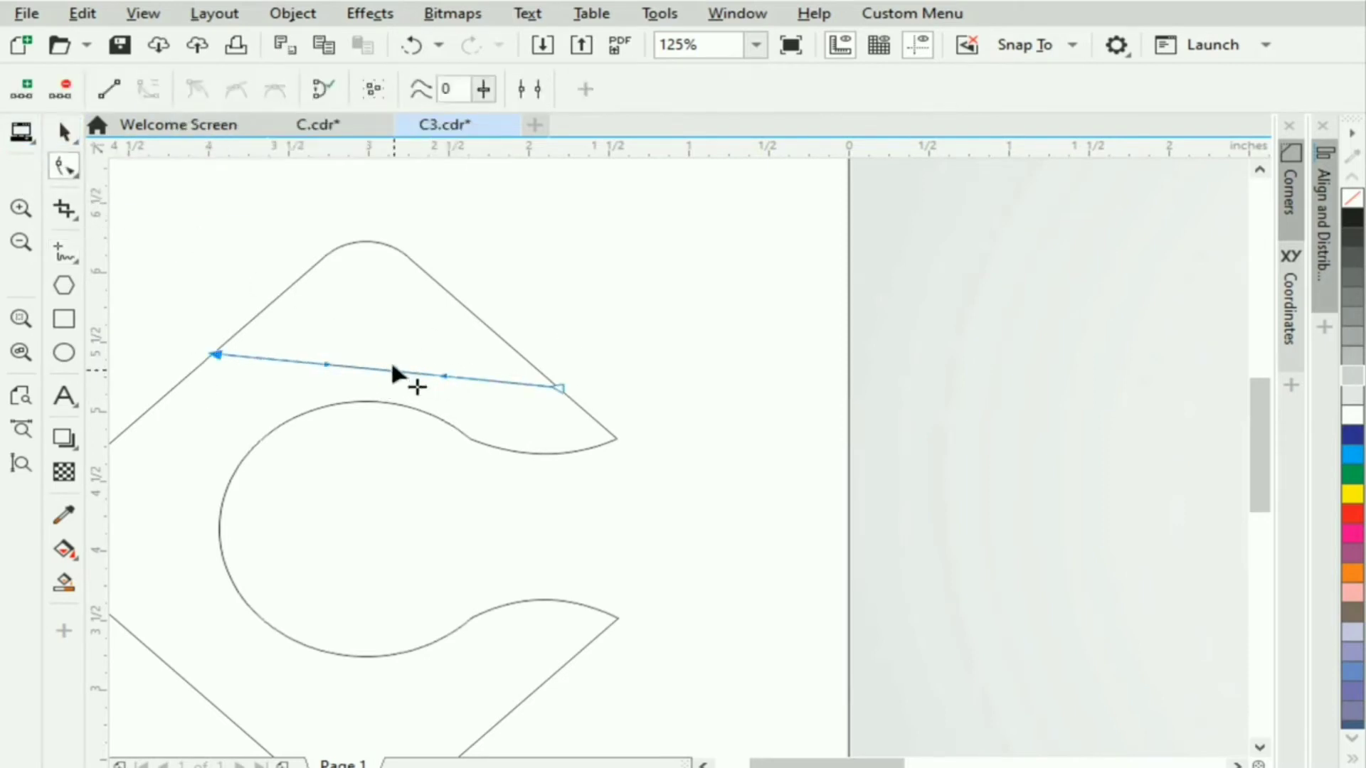
drag(395, 371, 385, 321)
click(64, 132)
click(653, 345)
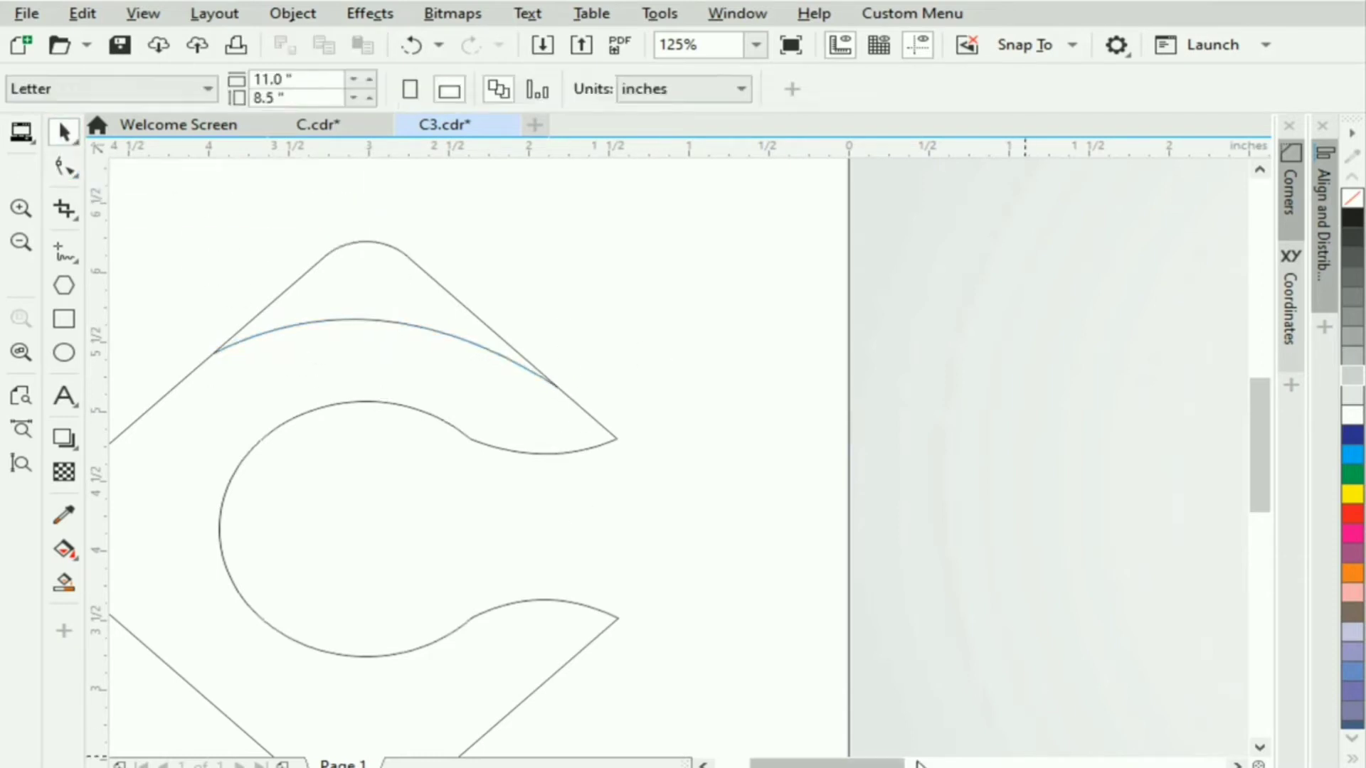
- Draw two short lines, each about 0.9 inches wide, from the C's left outer edges to the hole, above and below the left corner
drag(843, 763, 890, 763)
scroll(711, 548, down, 2)
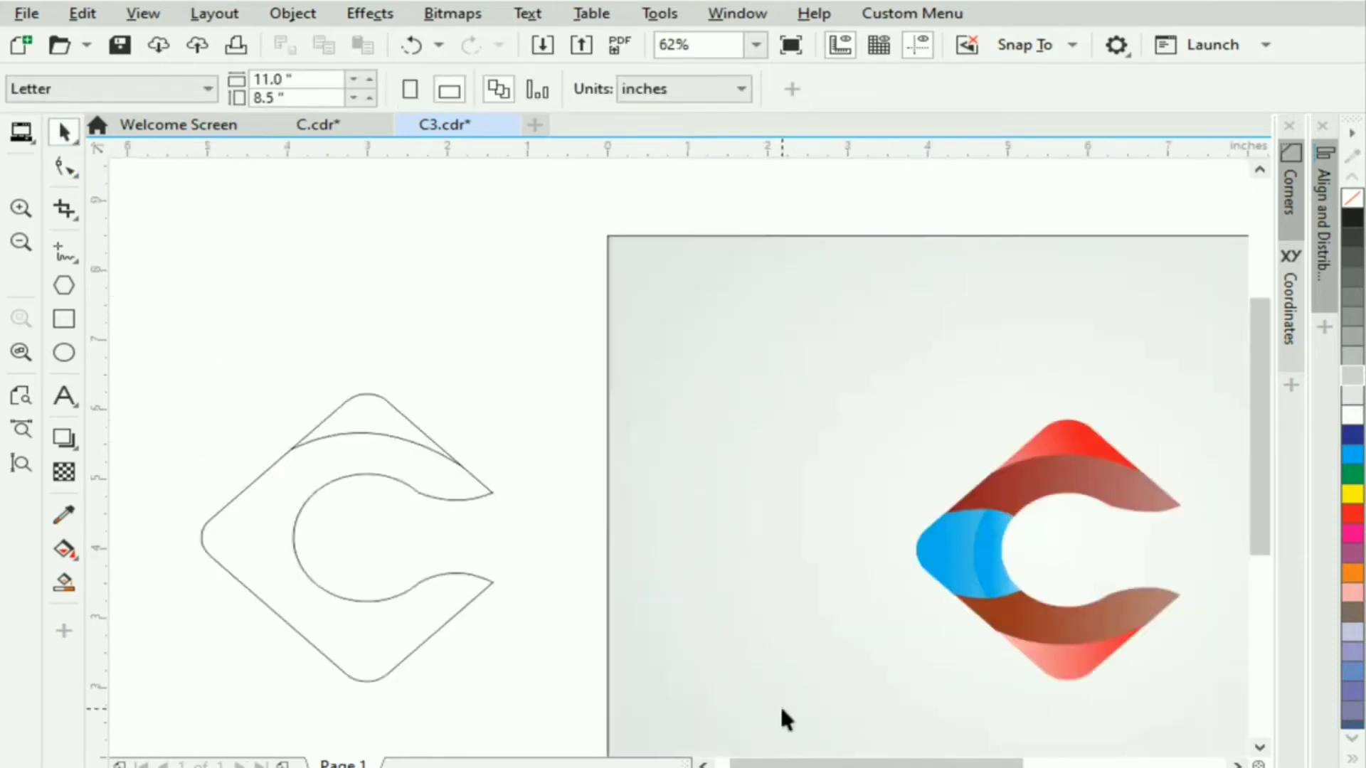
drag(808, 764, 793, 764)
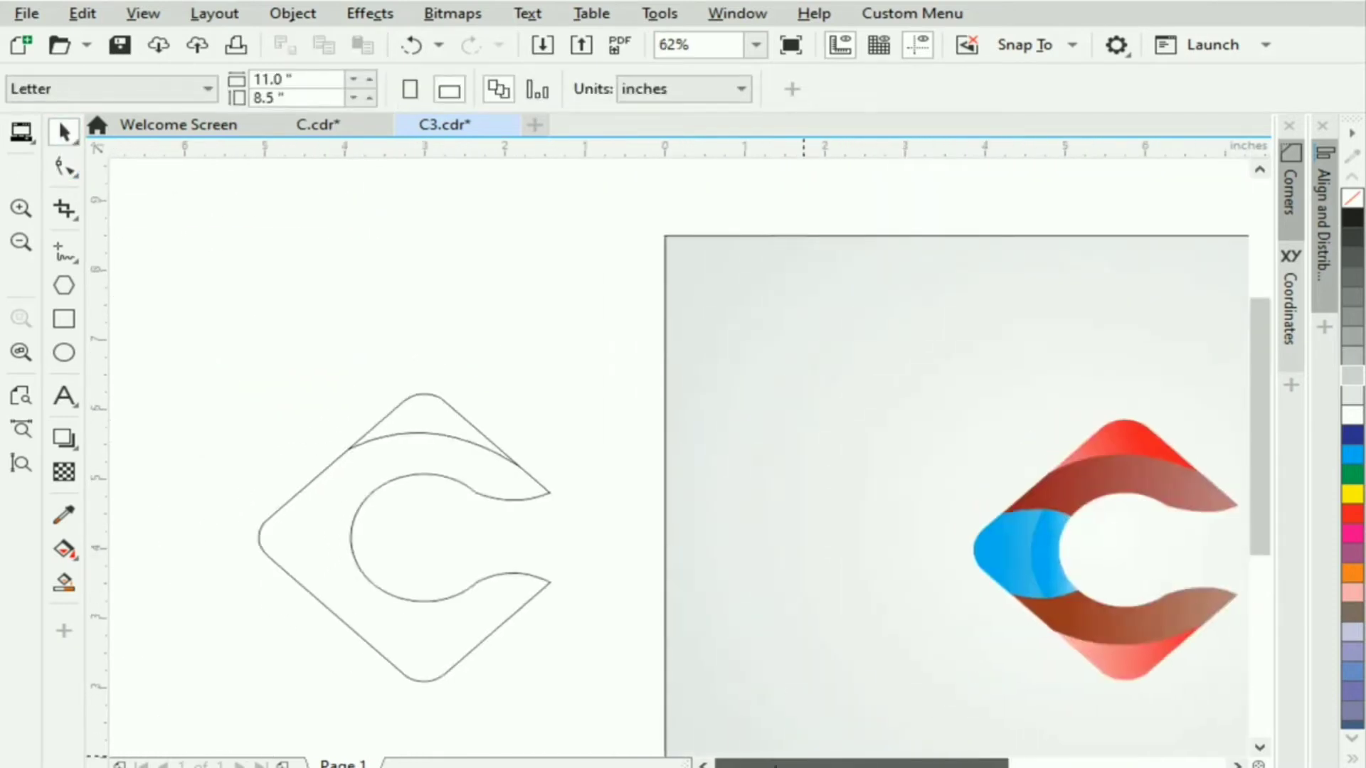
click(66, 255)
click(290, 500)
click(361, 505)
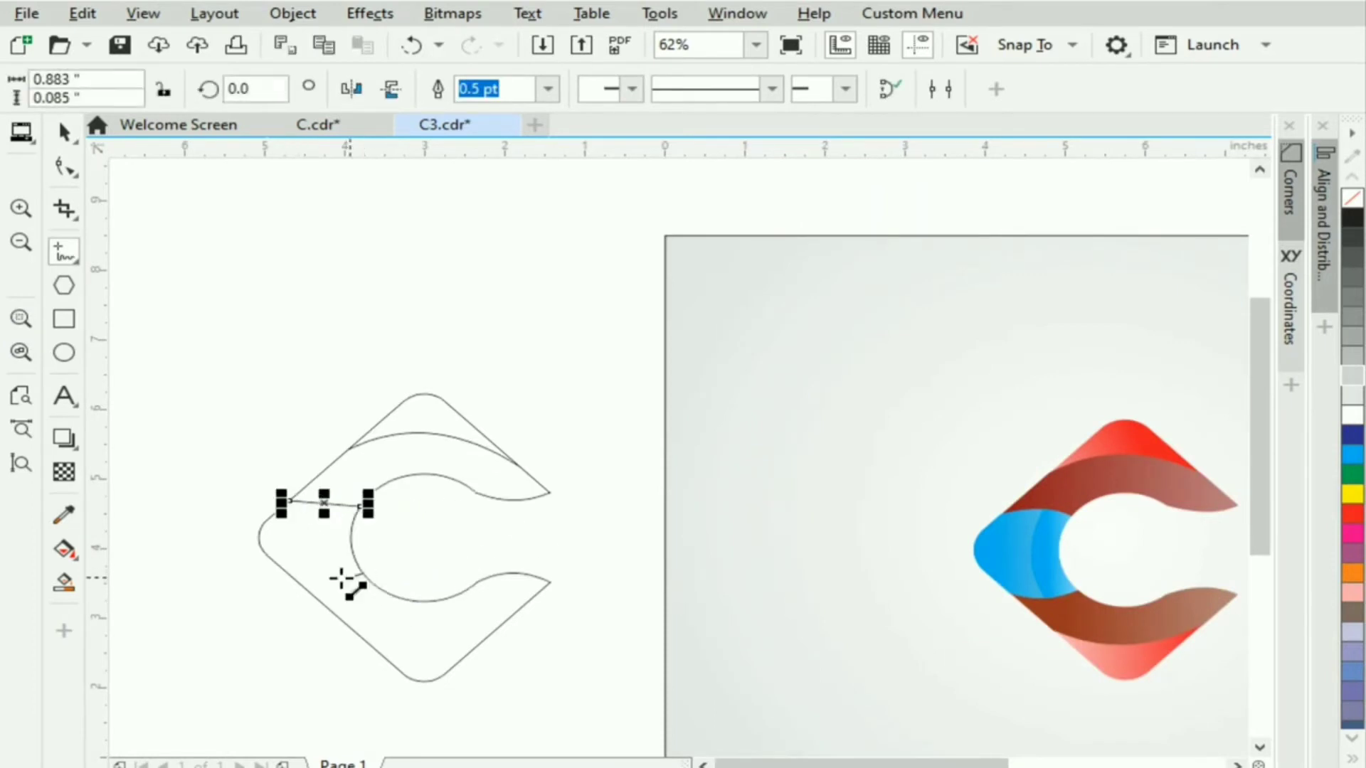
click(293, 578)
click(368, 574)
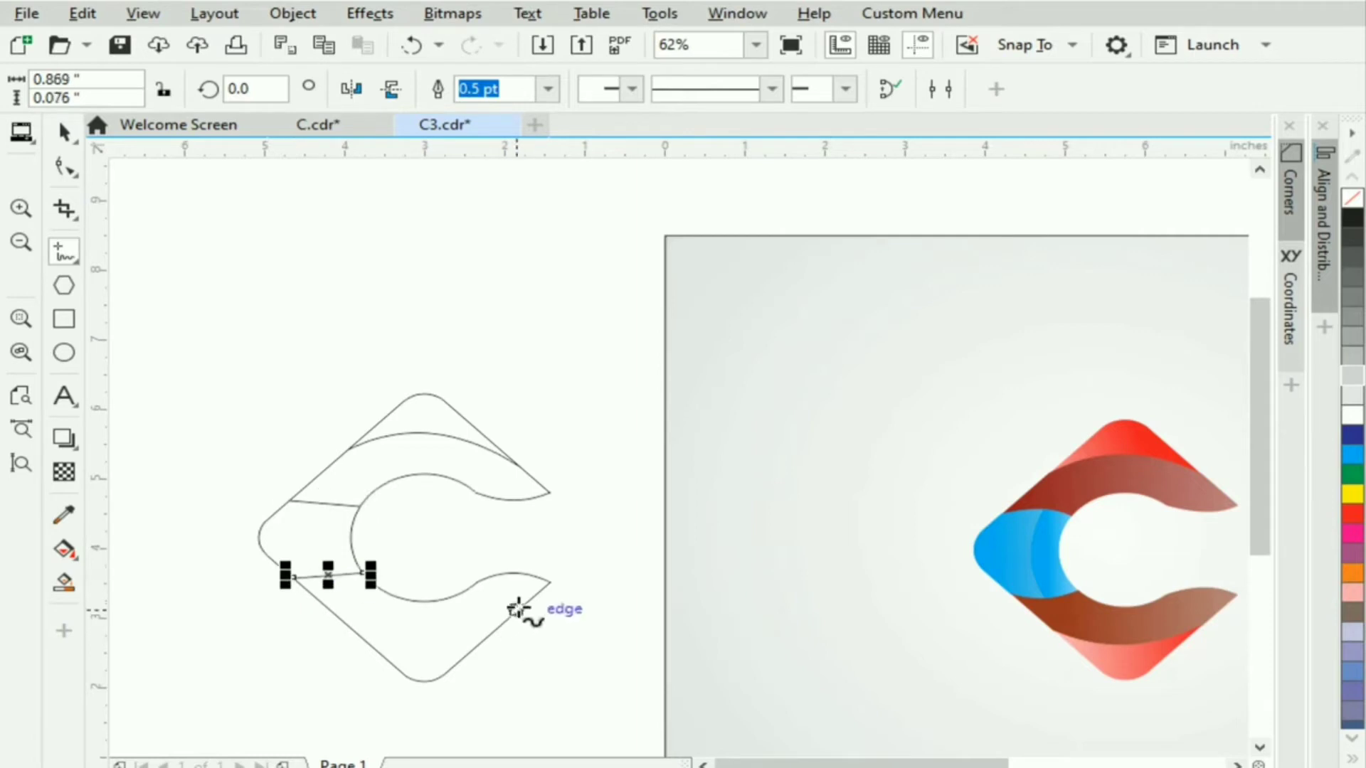
- Draw a line about 1.94 inches wide across the C's bottom corner, between its two outer edges
click(515, 612)
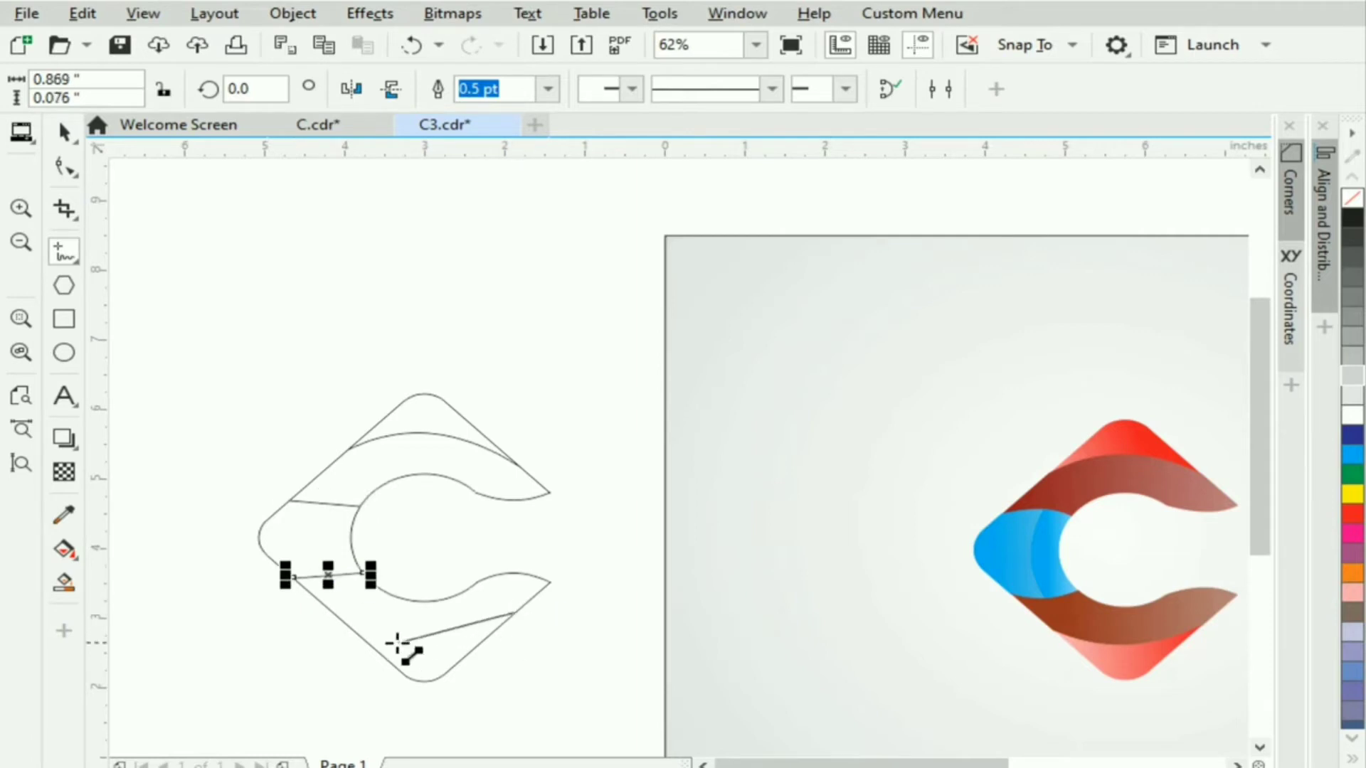
click(360, 635)
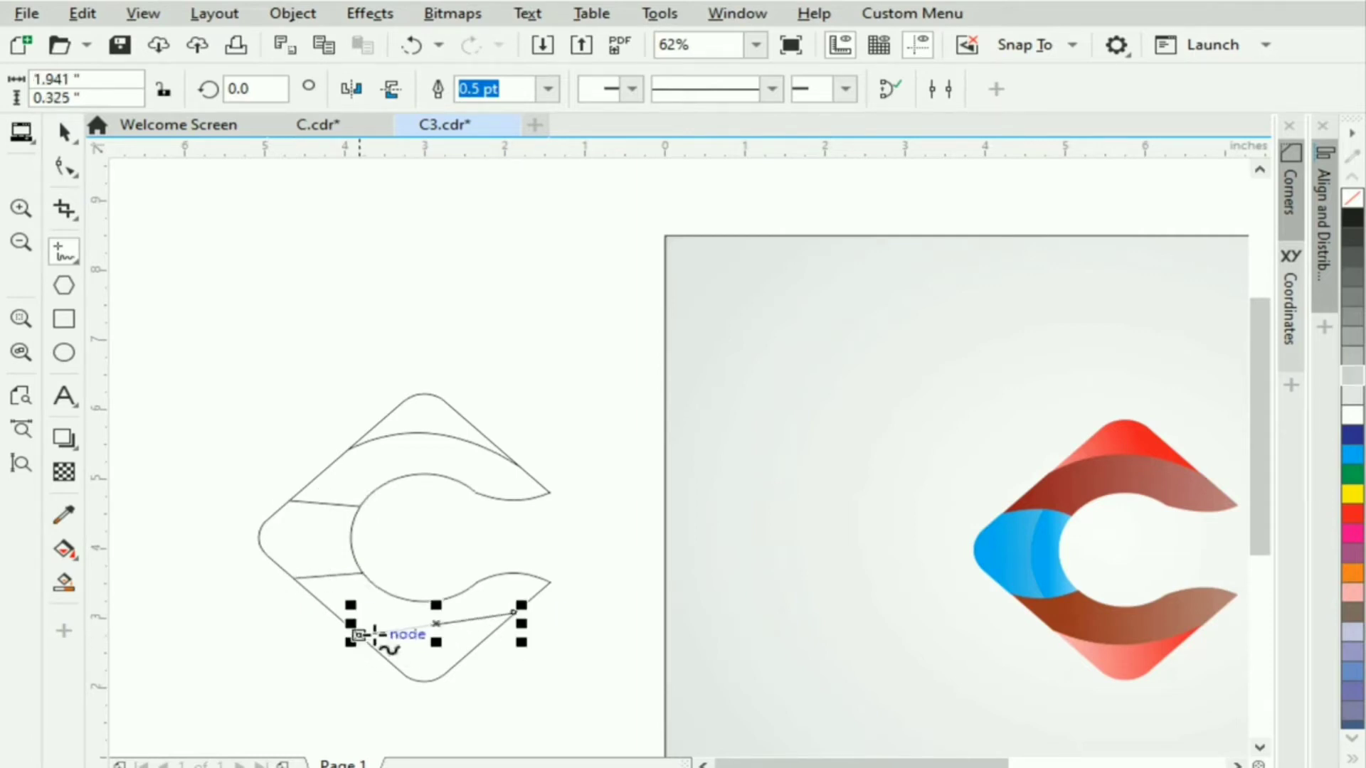
click(62, 141)
click(501, 511)
- Convert the straight line across the C's bottom corner to a curve and bend it downward into an arc
scroll(595, 610, up, 1)
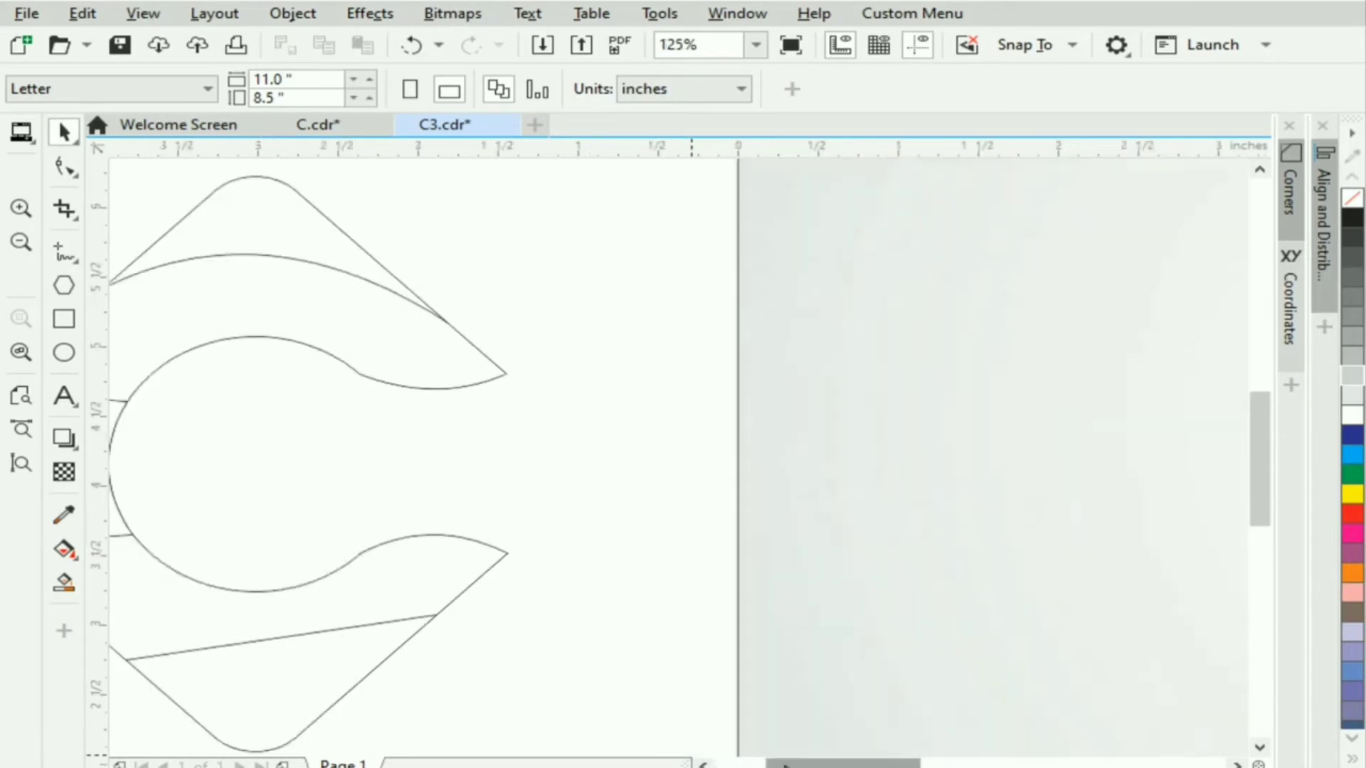
drag(796, 764, 742, 764)
click(634, 640)
double_click(635, 640)
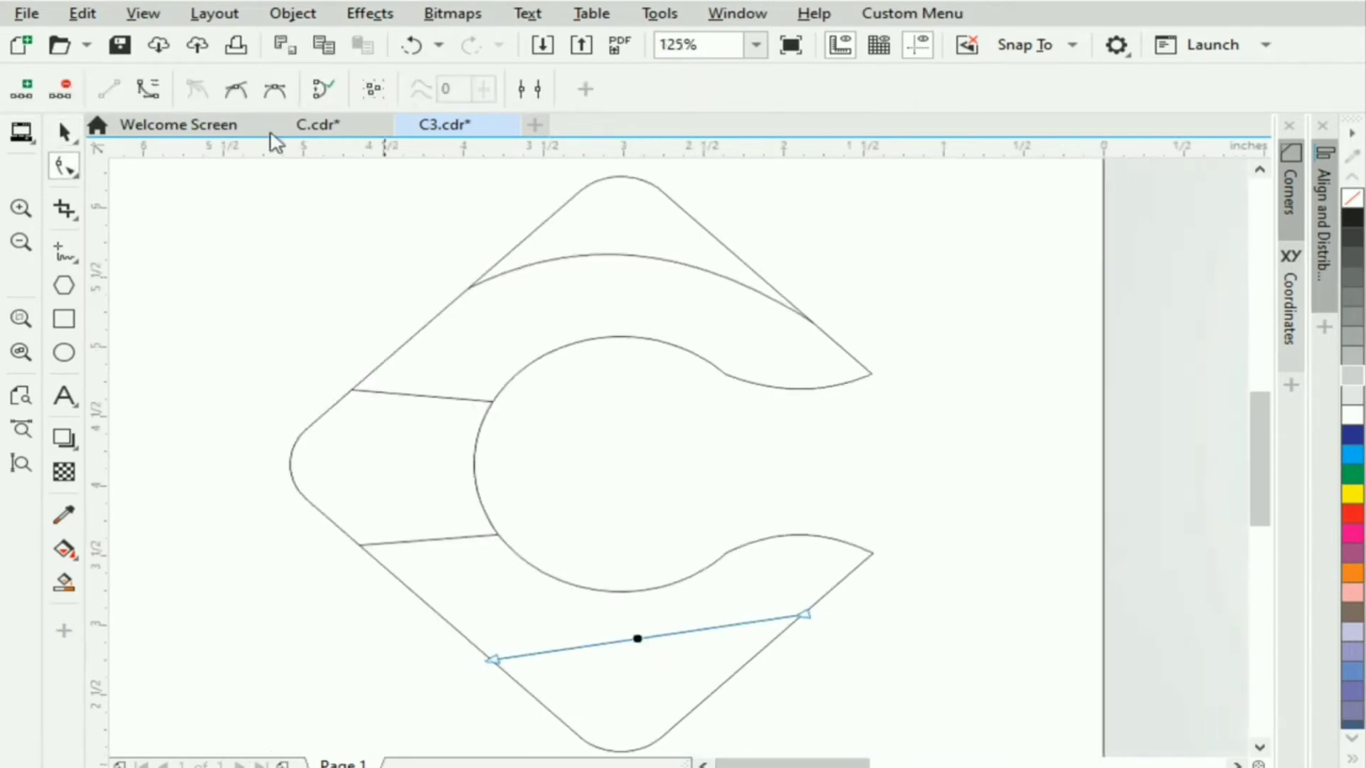
click(147, 89)
drag(659, 642, 645, 670)
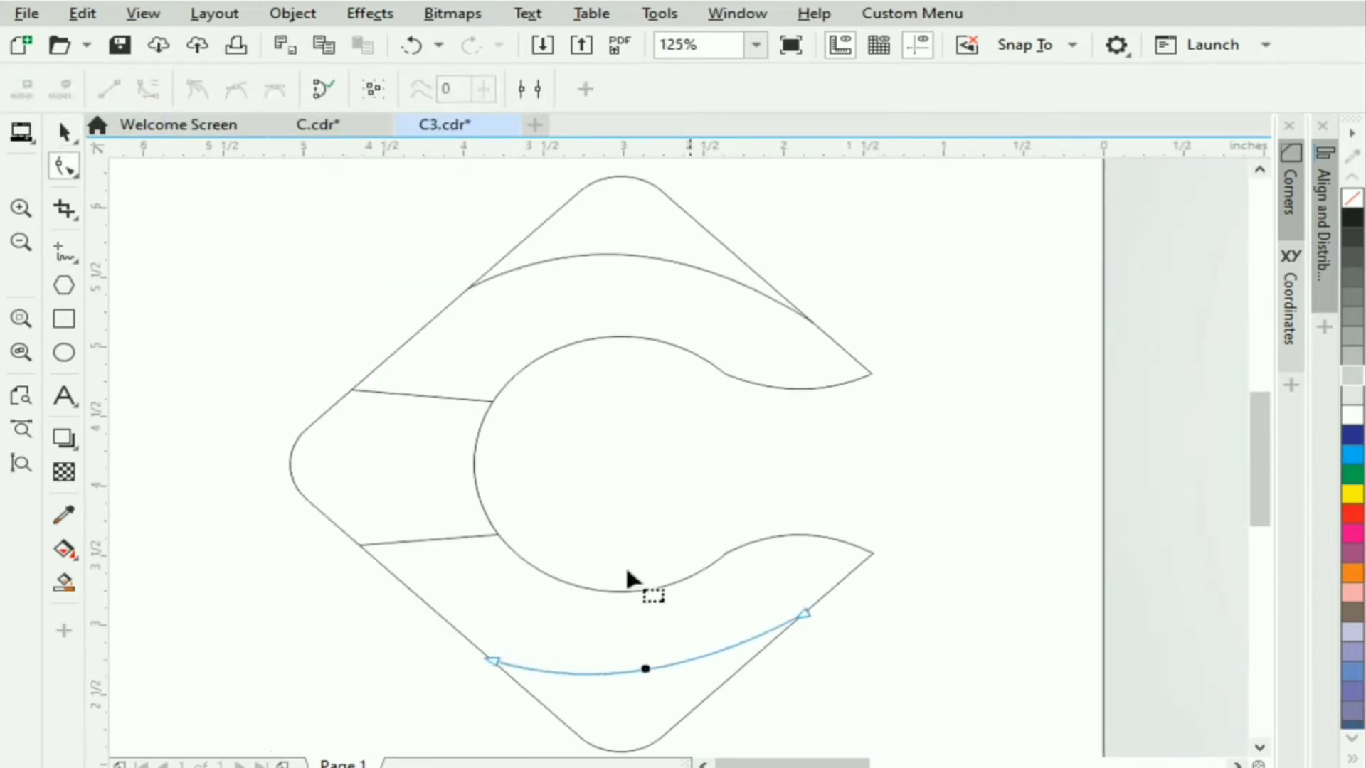
- Convert the short line below the C's left corner to a curve and bend it slightly downward
click(429, 544)
click(147, 89)
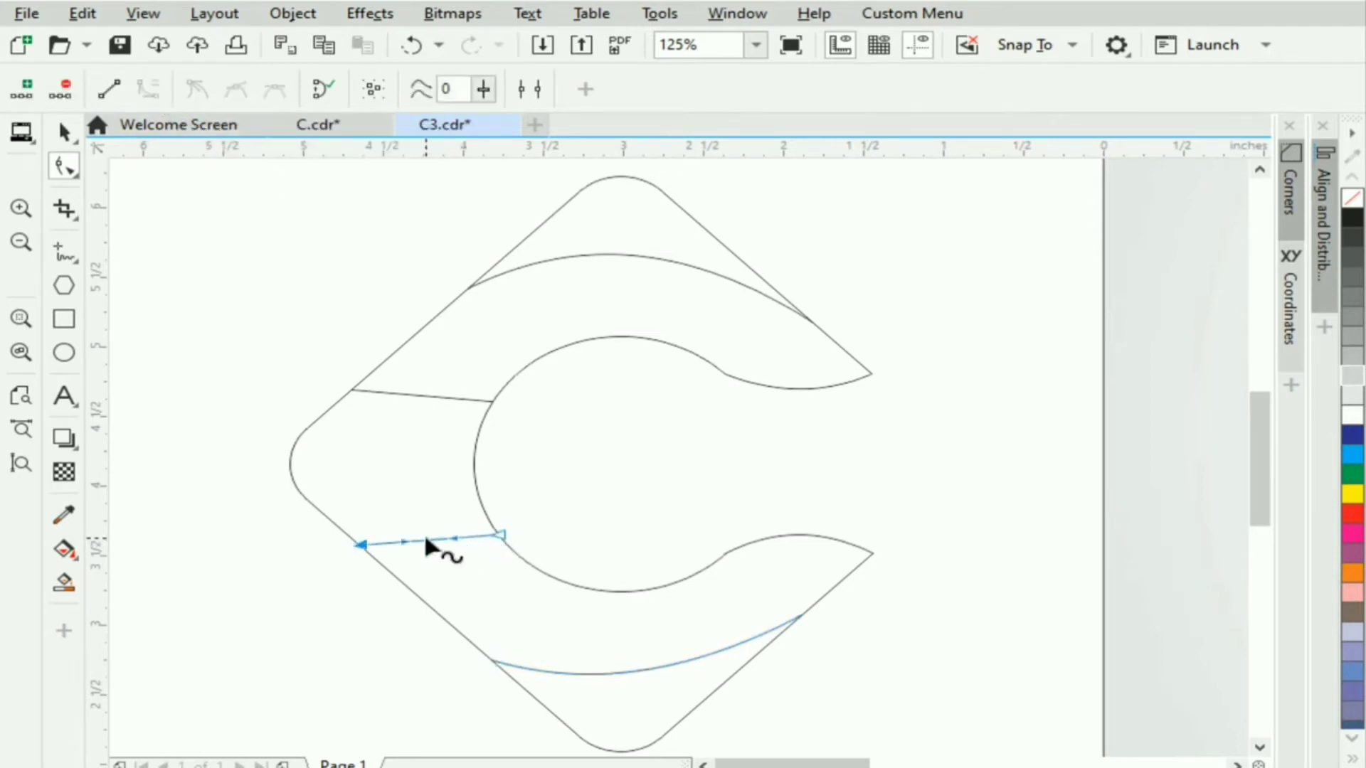
drag(429, 541, 433, 552)
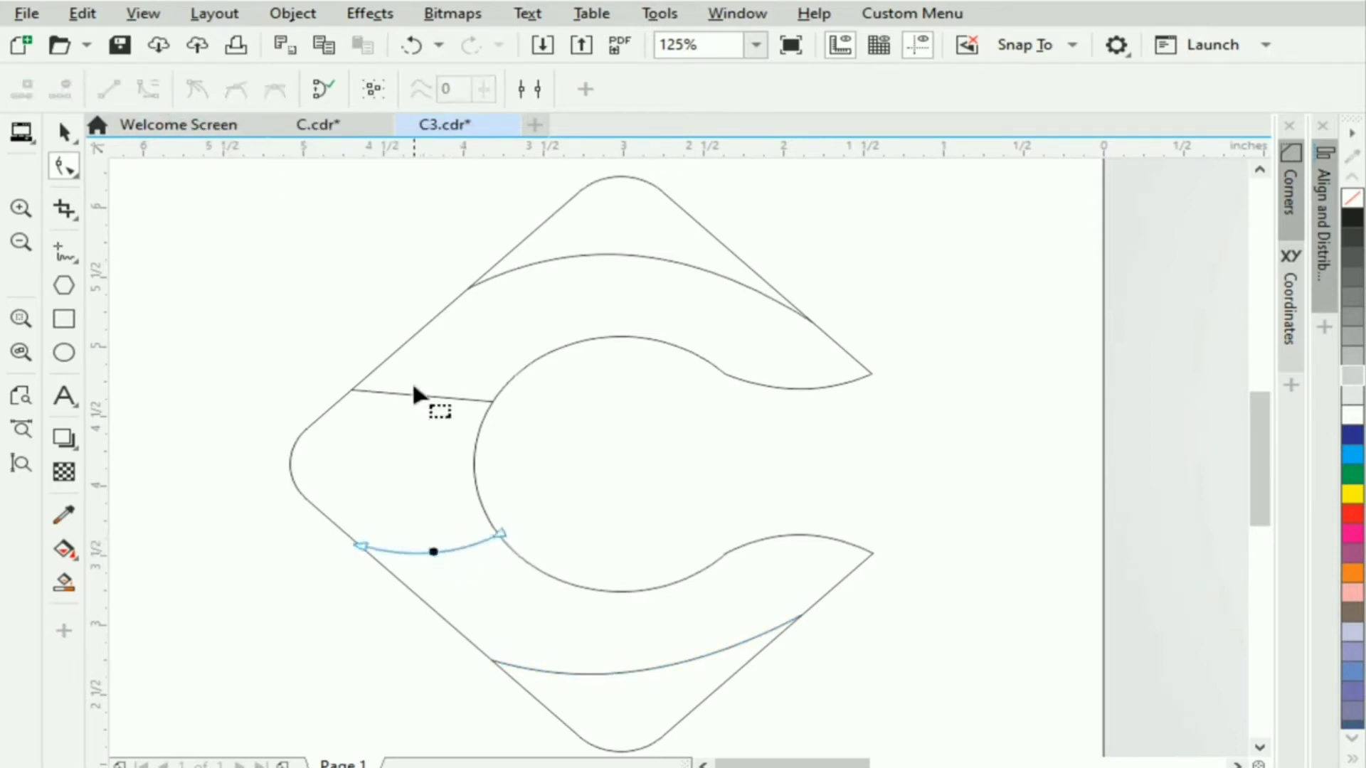
- Convert the short line above the C's left corner to a curve and bend it slightly upward
click(419, 396)
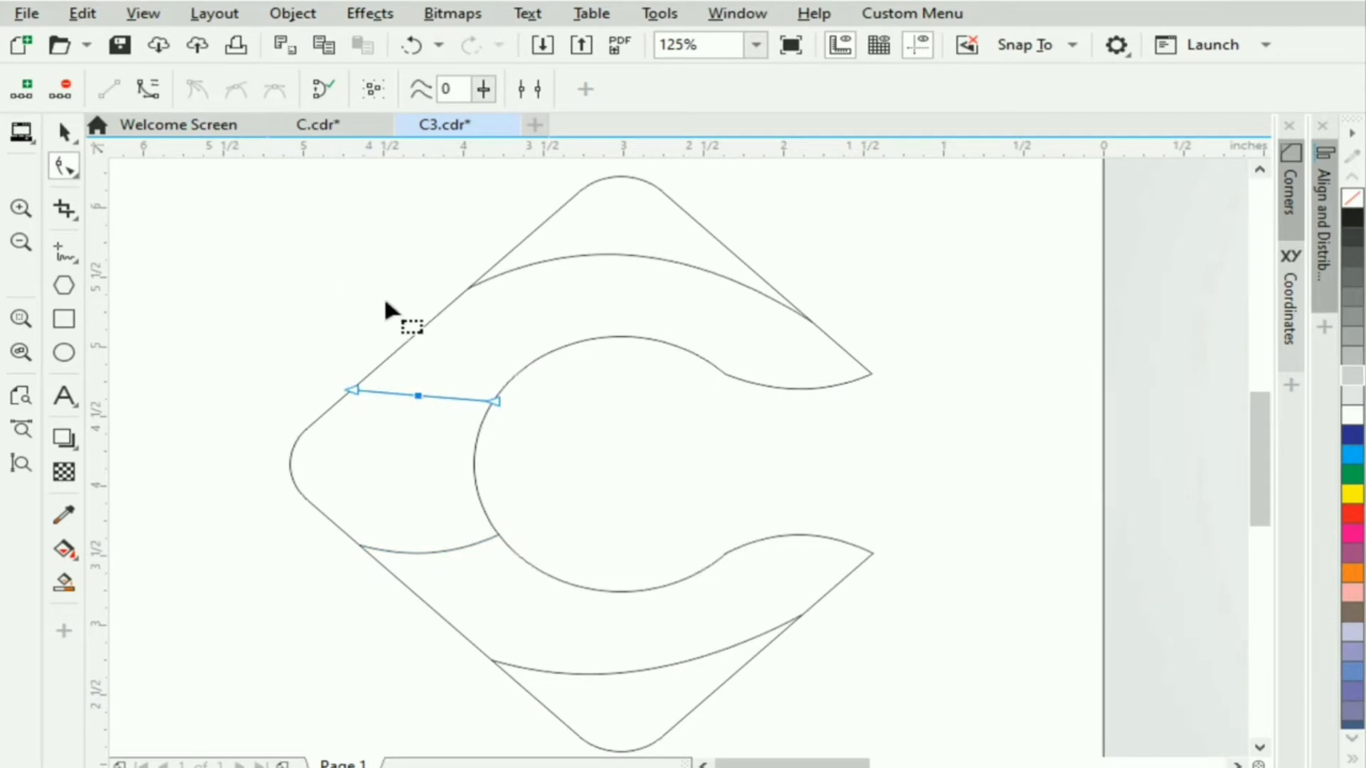
key(ctrl+z)
click(427, 397)
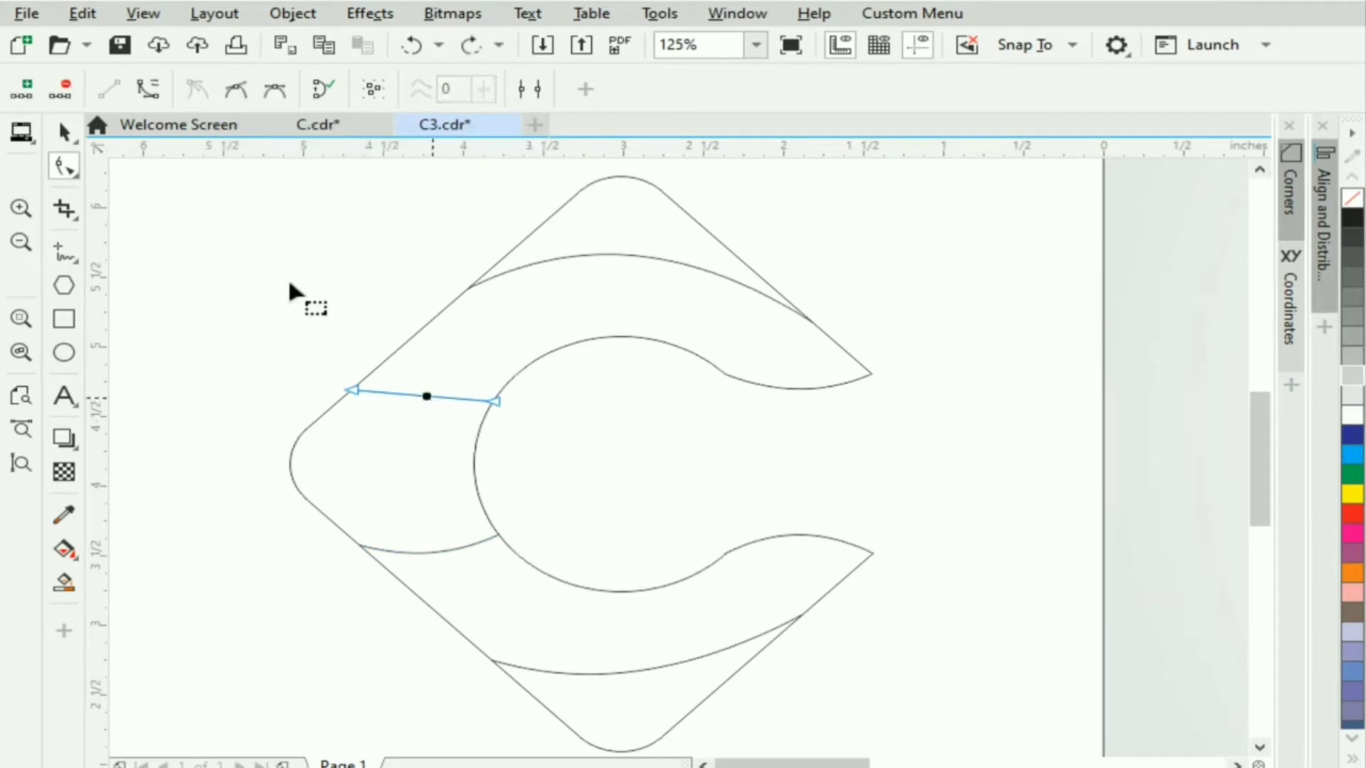
click(158, 101)
drag(420, 397, 421, 379)
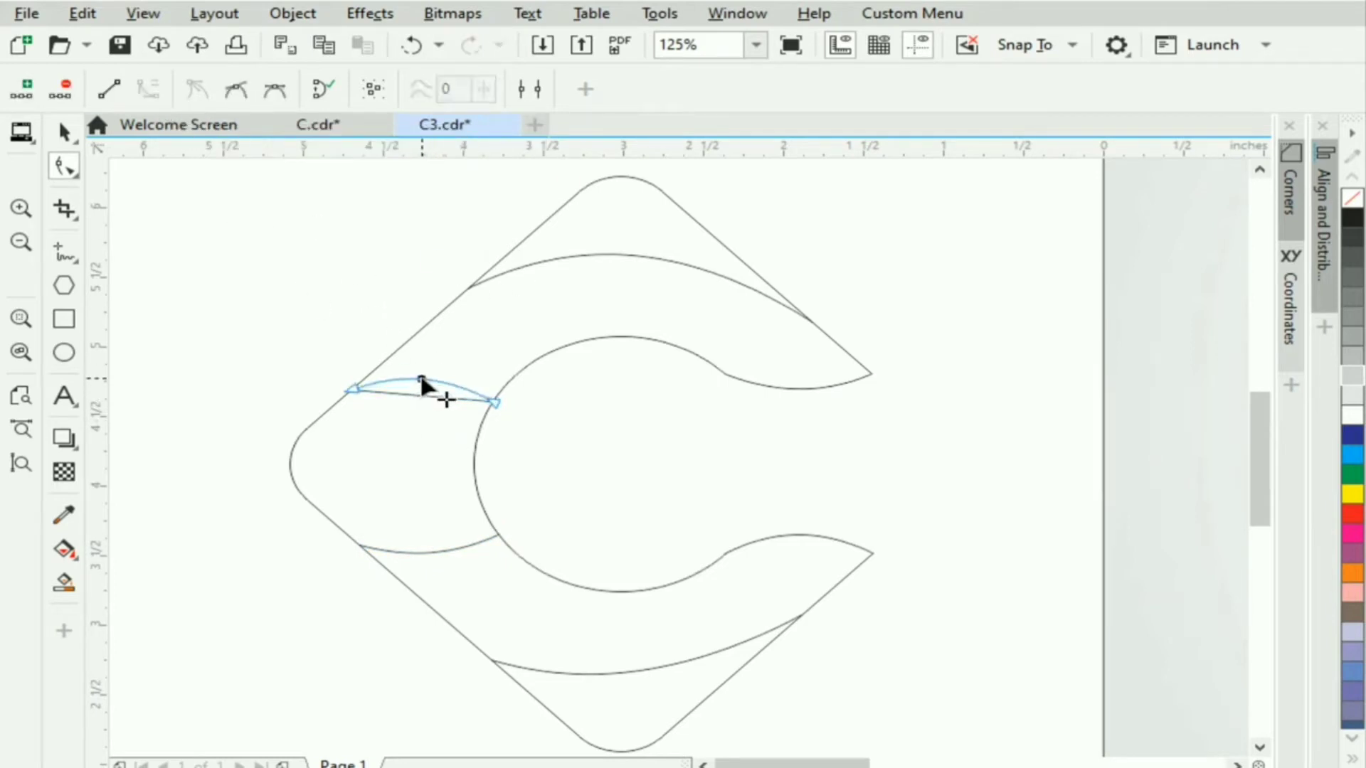
click(64, 133)
click(729, 361)
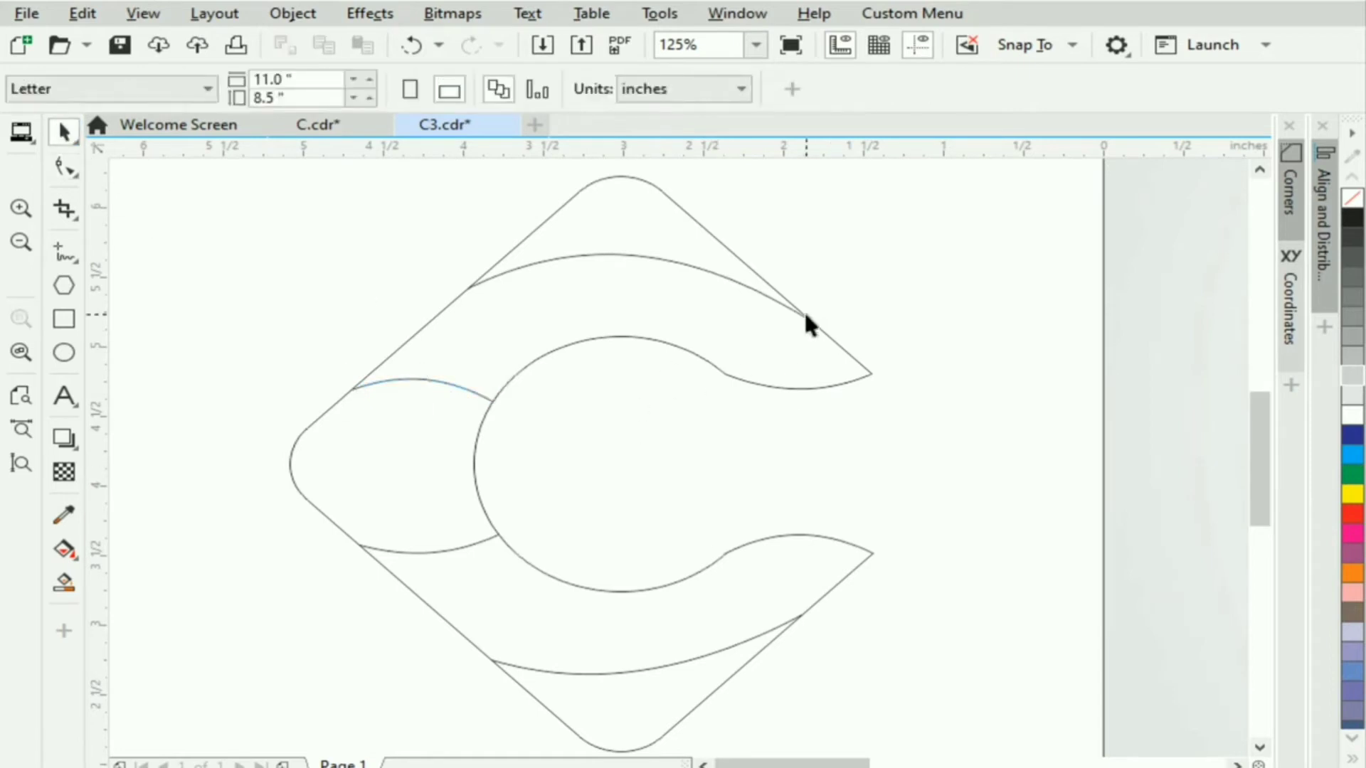
- Fill all five segments of the C outline with slate blue using the Smart Fill tool
click(65, 583)
click(605, 221)
click(585, 314)
click(457, 416)
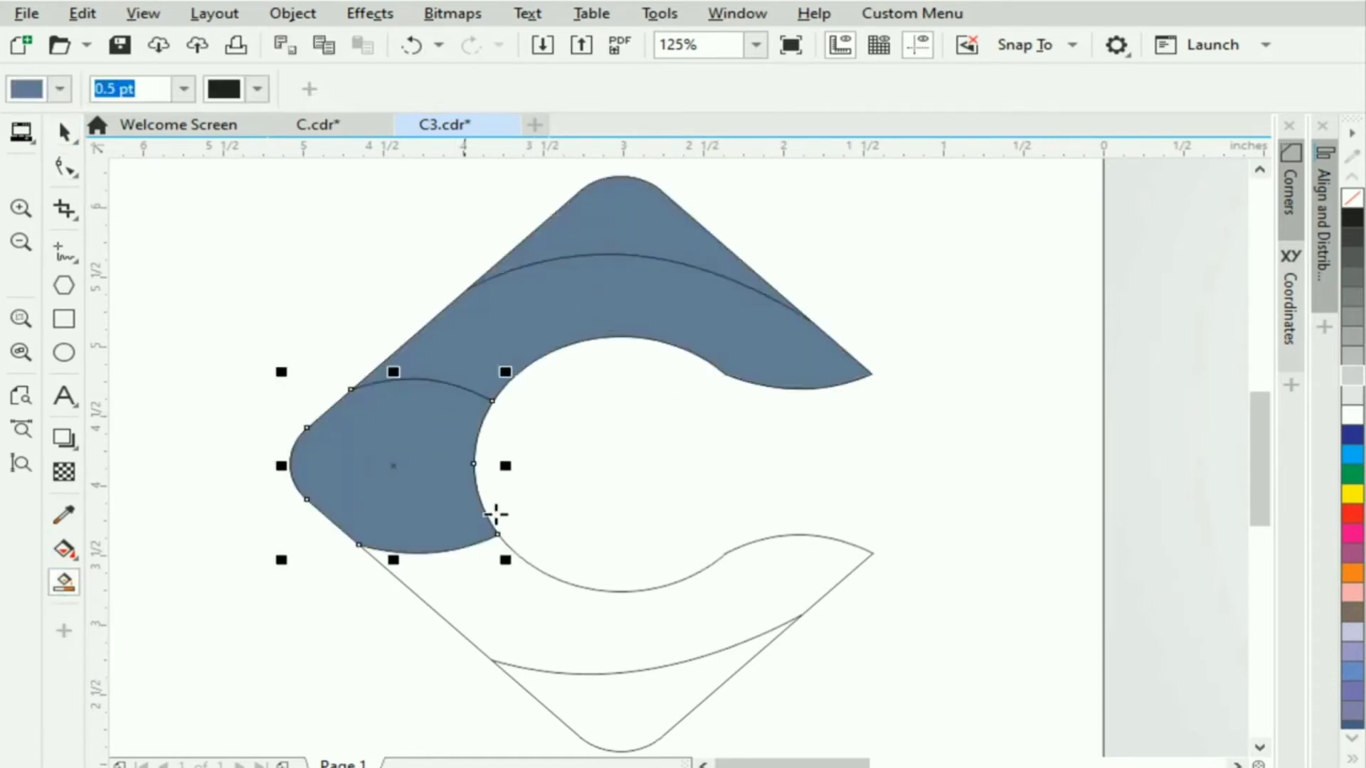
click(504, 583)
click(599, 732)
click(64, 132)
click(225, 252)
- Select the whole filled C and remove the outline from all its pieces
scroll(490, 306, down, 1)
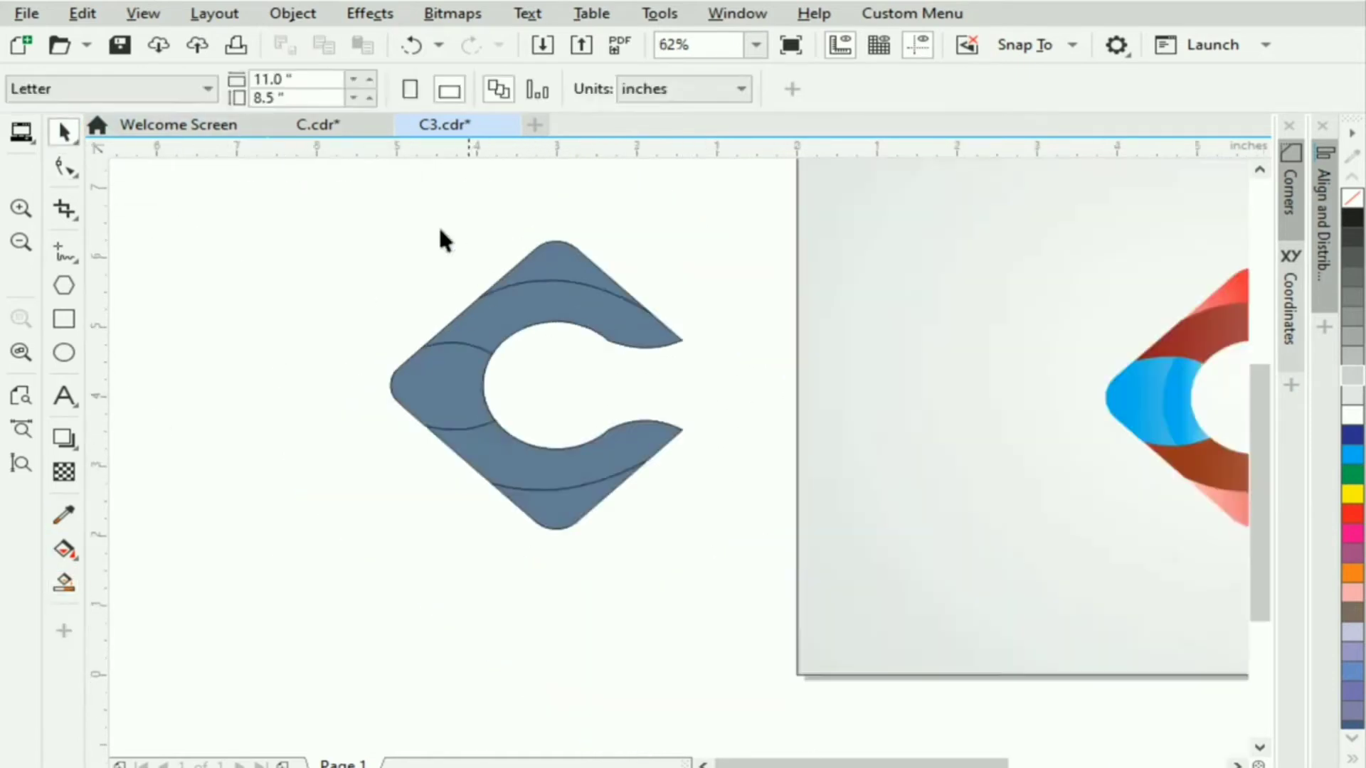
drag(695, 566, 696, 567)
right_click(1352, 198)
click(468, 221)
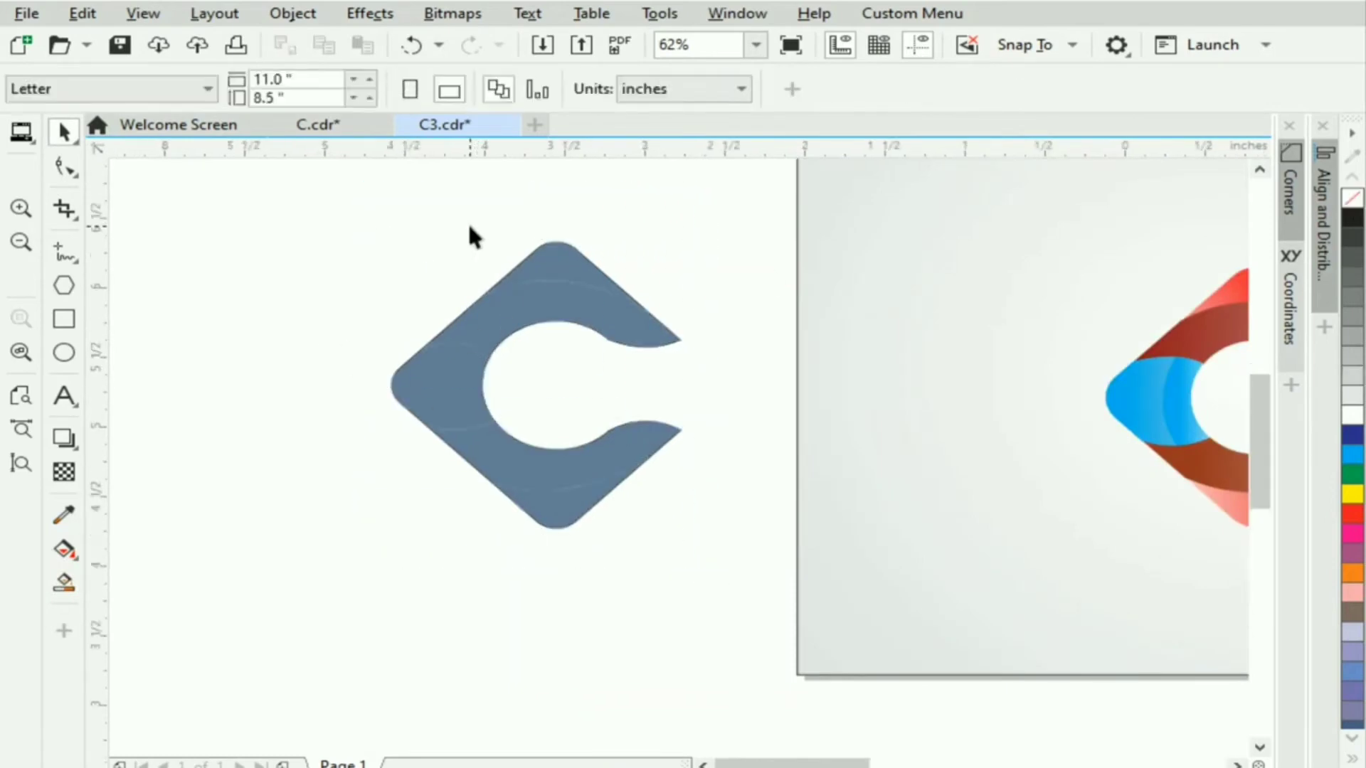
- Nudge the C's left, lower band and bottom corner pieces upward to close the thin gaps between the segments
scroll(468, 220, up, 2)
click(644, 373)
click(454, 542)
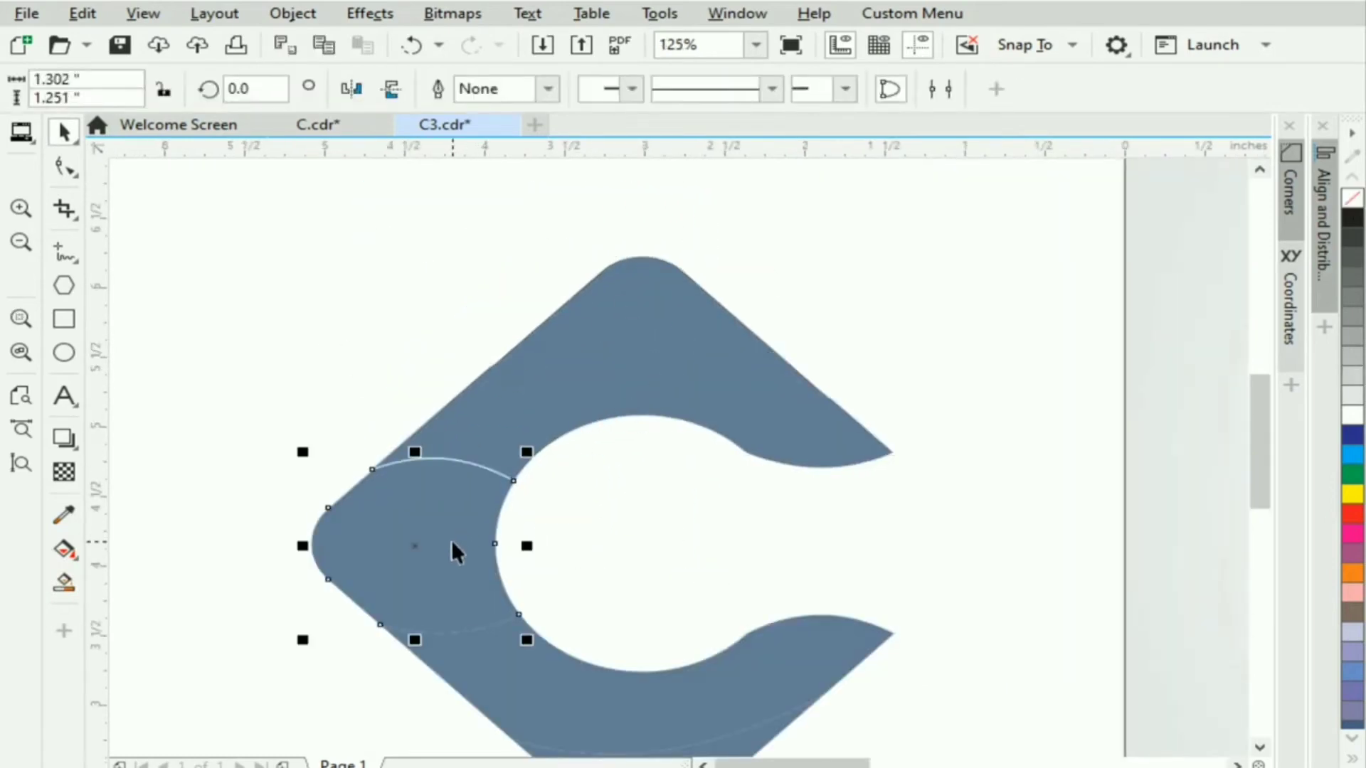
click(489, 658)
key(Up)
key(Up)
key(Up)
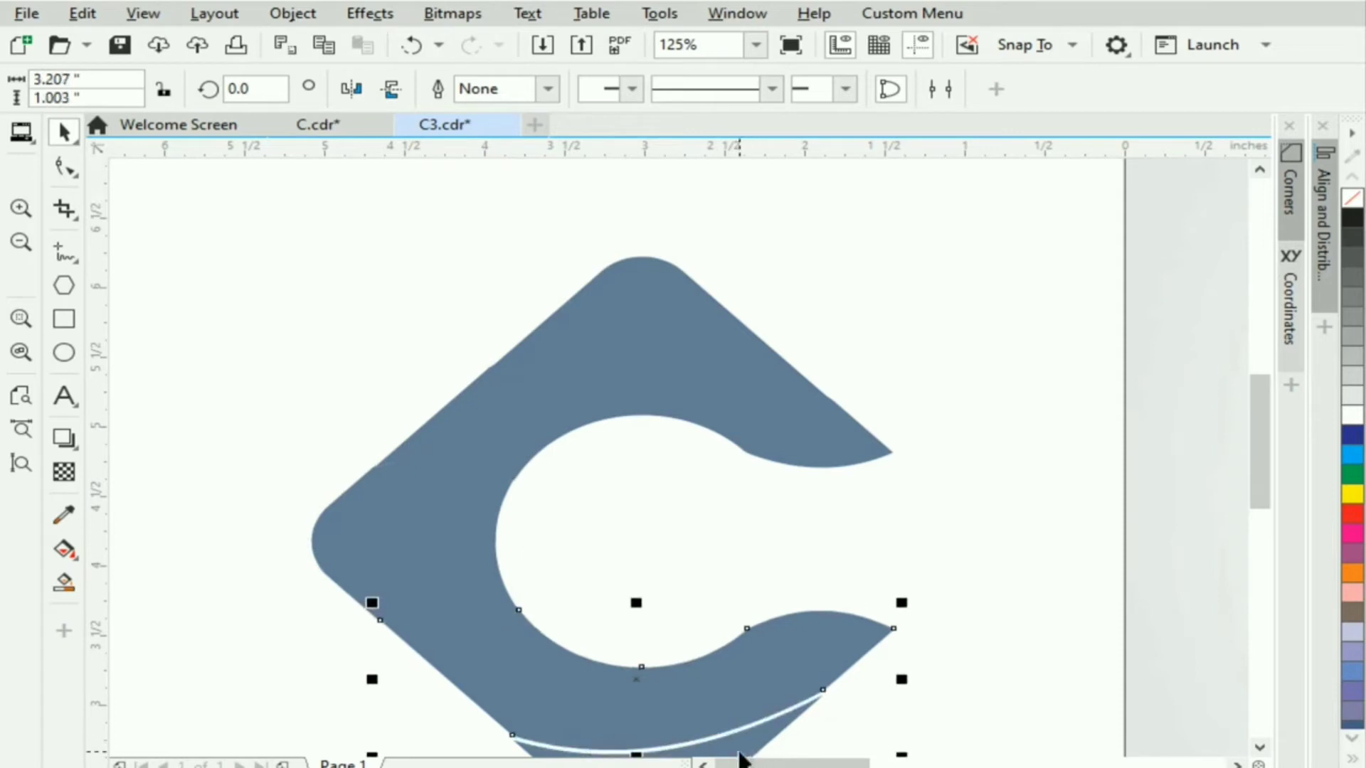
click(738, 753)
key(Up)
key(Up)
click(936, 348)
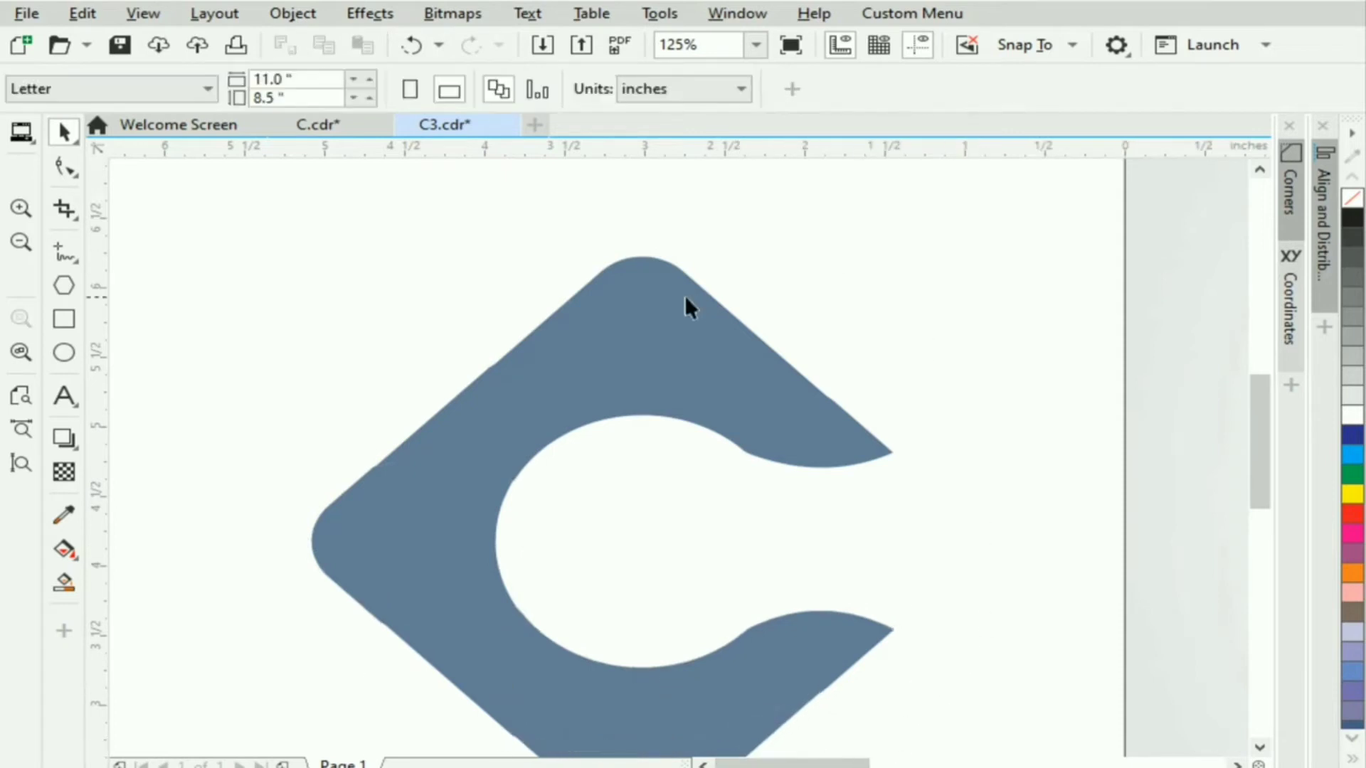
- Apply a linear gradient to the top corner piece, fading from red near its right edge to white beyond its left edge
drag(833, 764, 909, 765)
scroll(891, 604, down, 1)
click(318, 446)
click(63, 548)
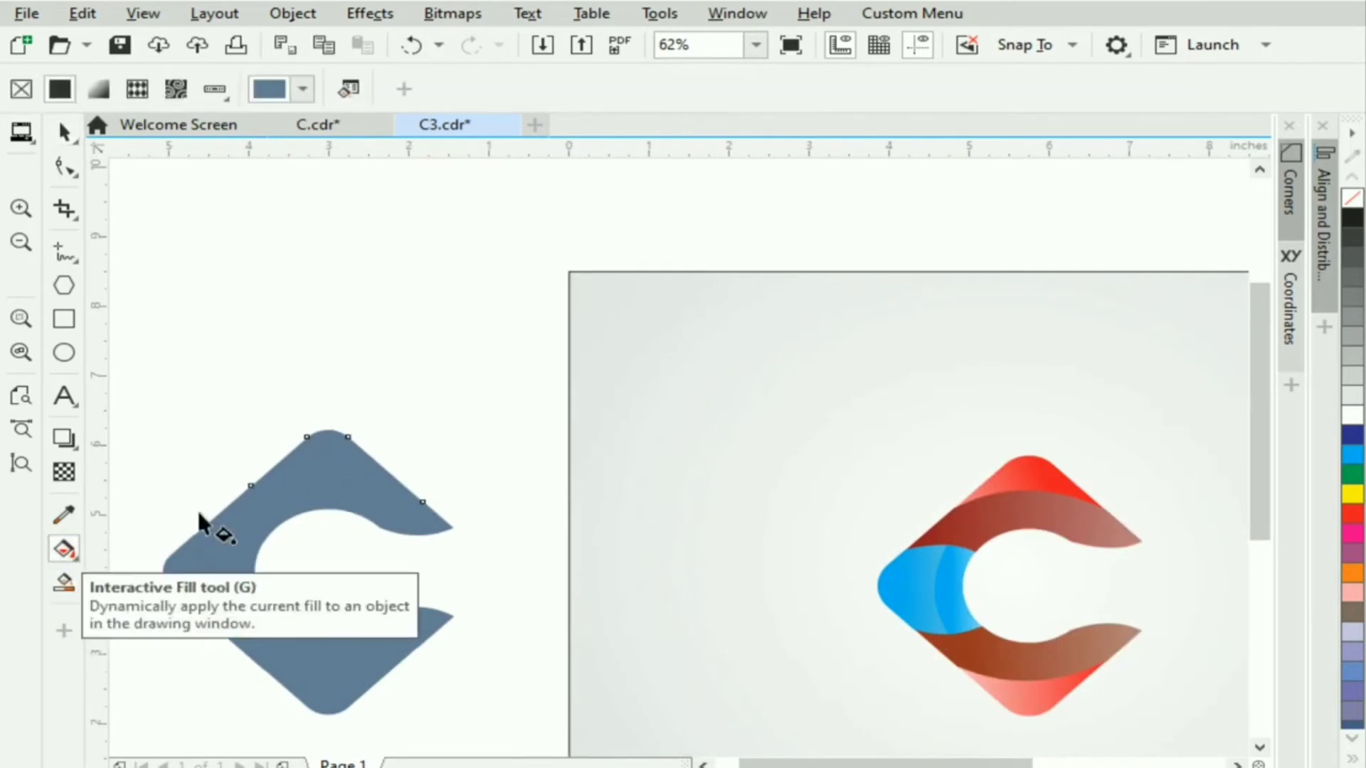
drag(443, 453, 186, 461)
drag(442, 451, 372, 447)
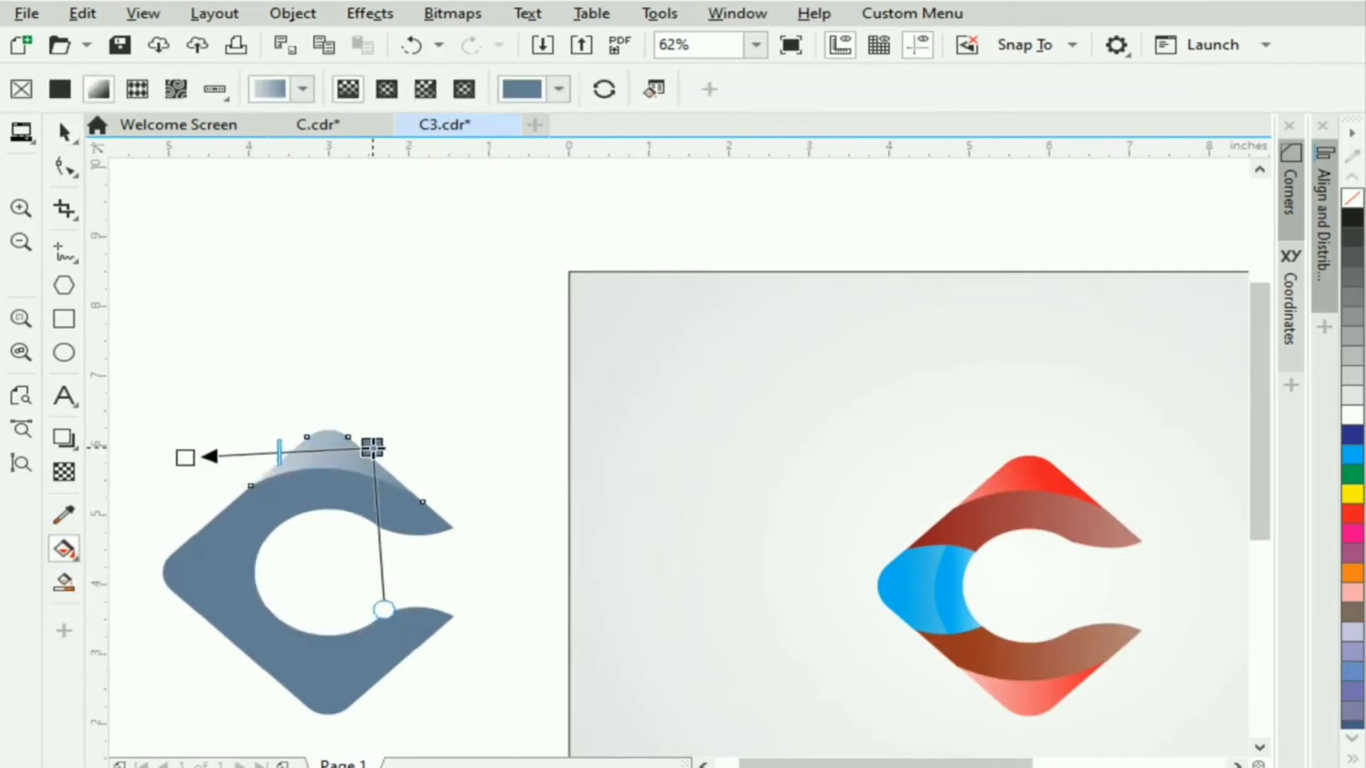
drag(1352, 513, 349, 454)
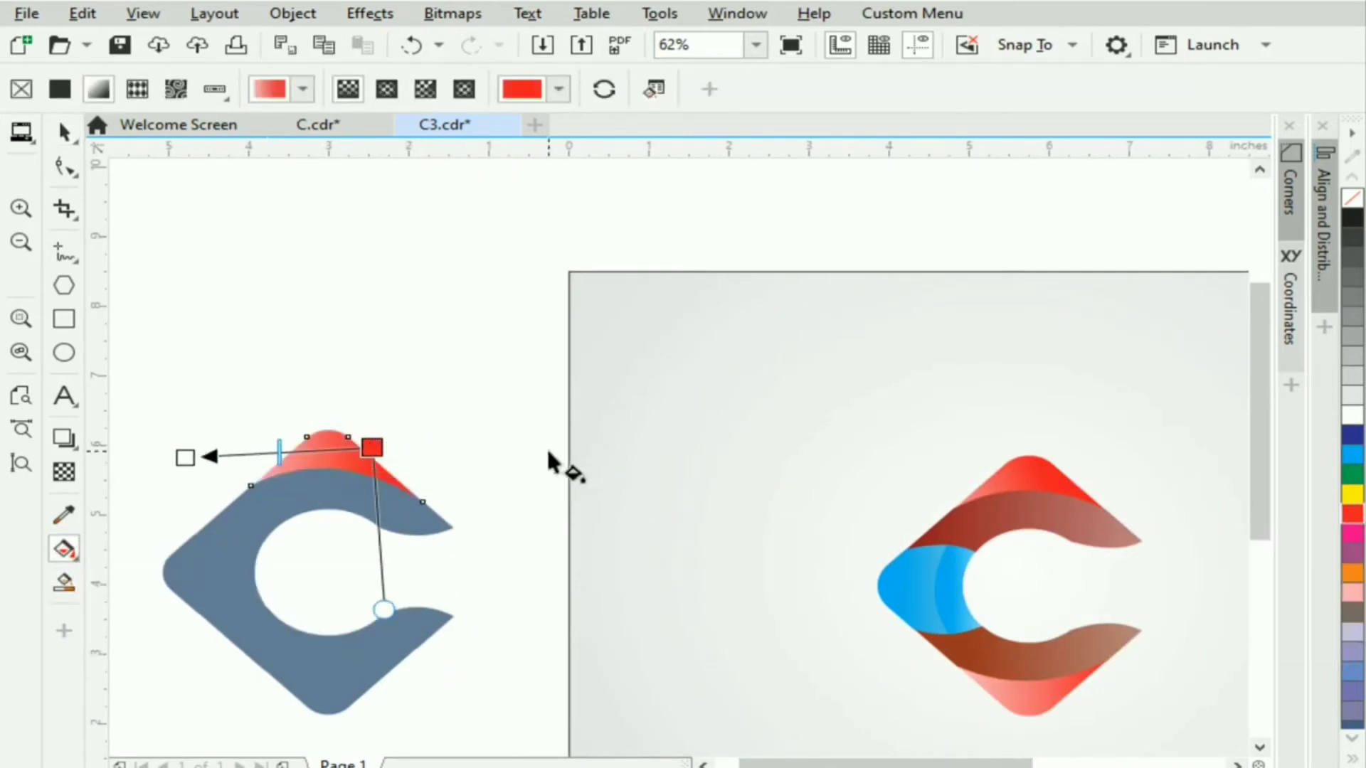
- Apply a left-to-right linear gradient along the C's upper band, with a red start colour and a white end
click(309, 516)
drag(213, 498, 483, 513)
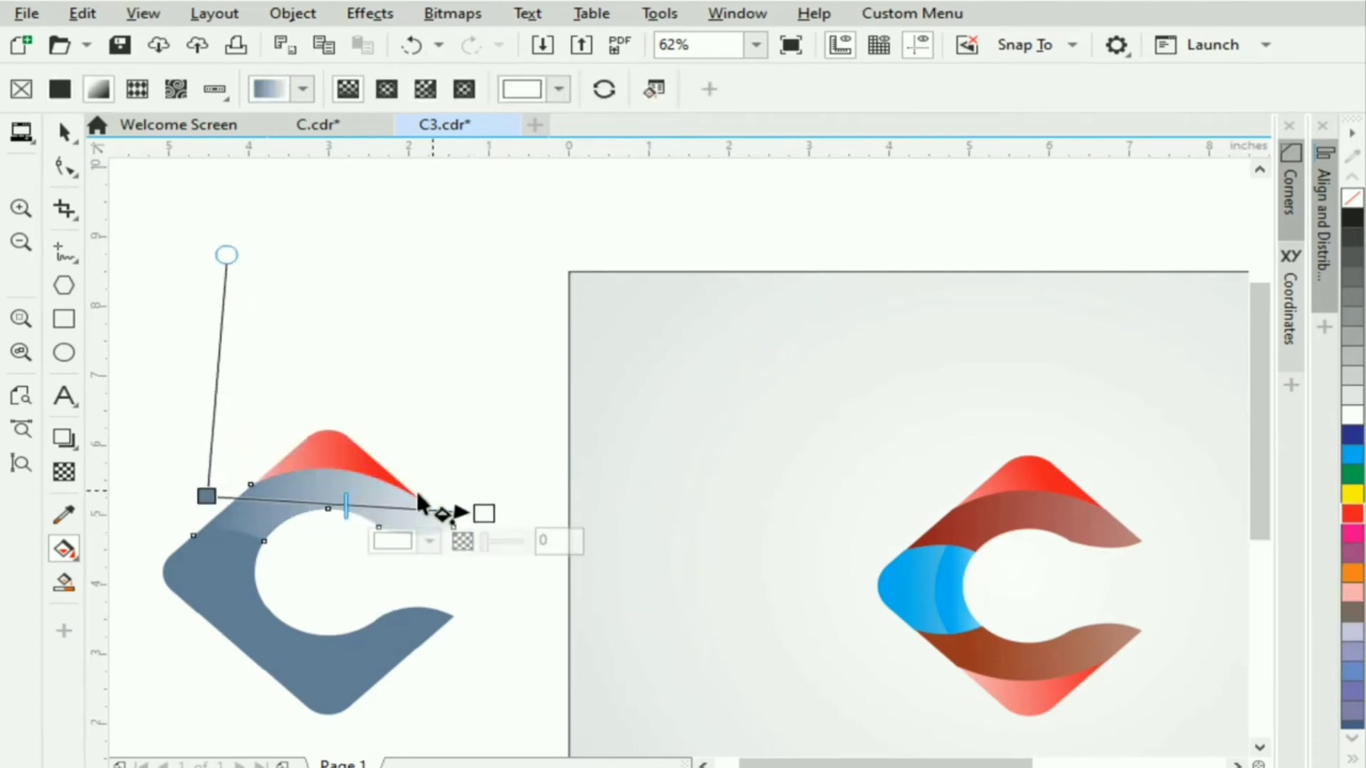
drag(1353, 513, 248, 497)
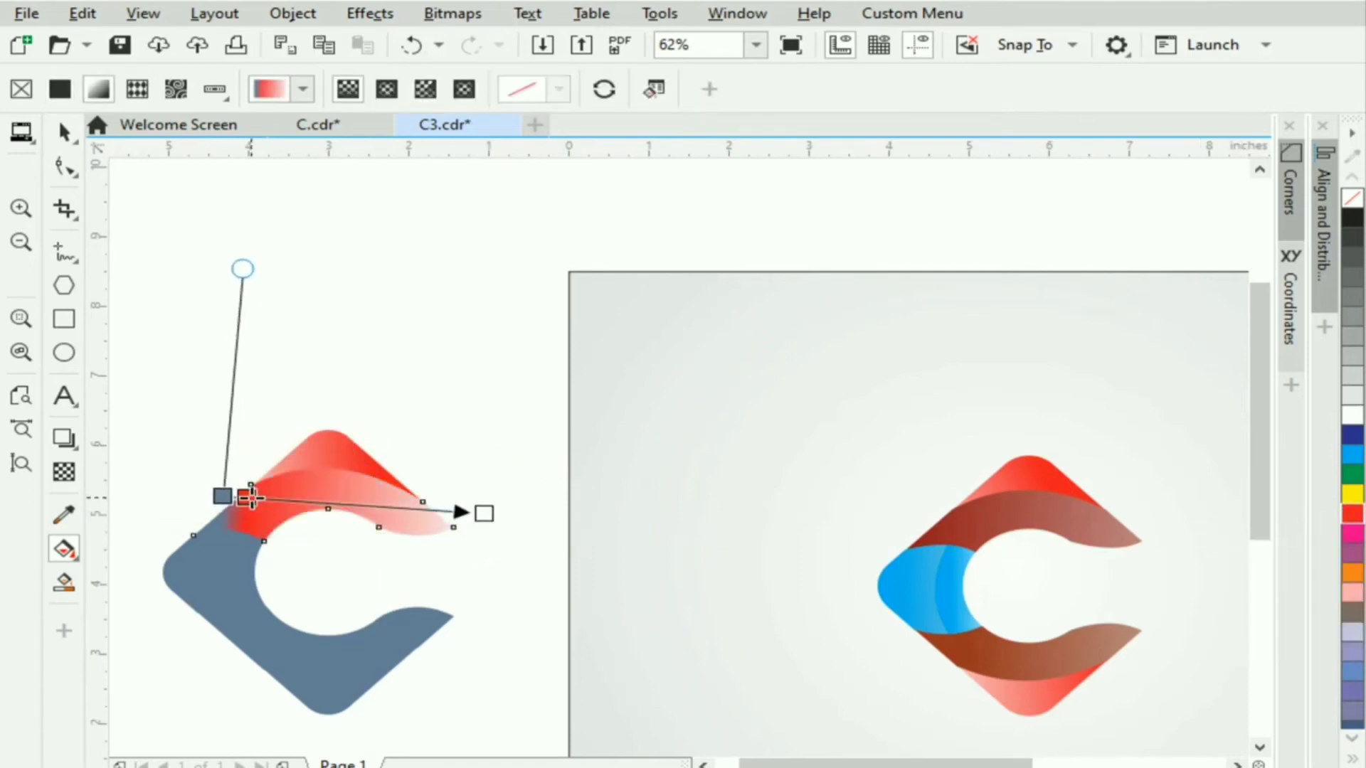
key(ctrl+z)
drag(1352, 513, 232, 505)
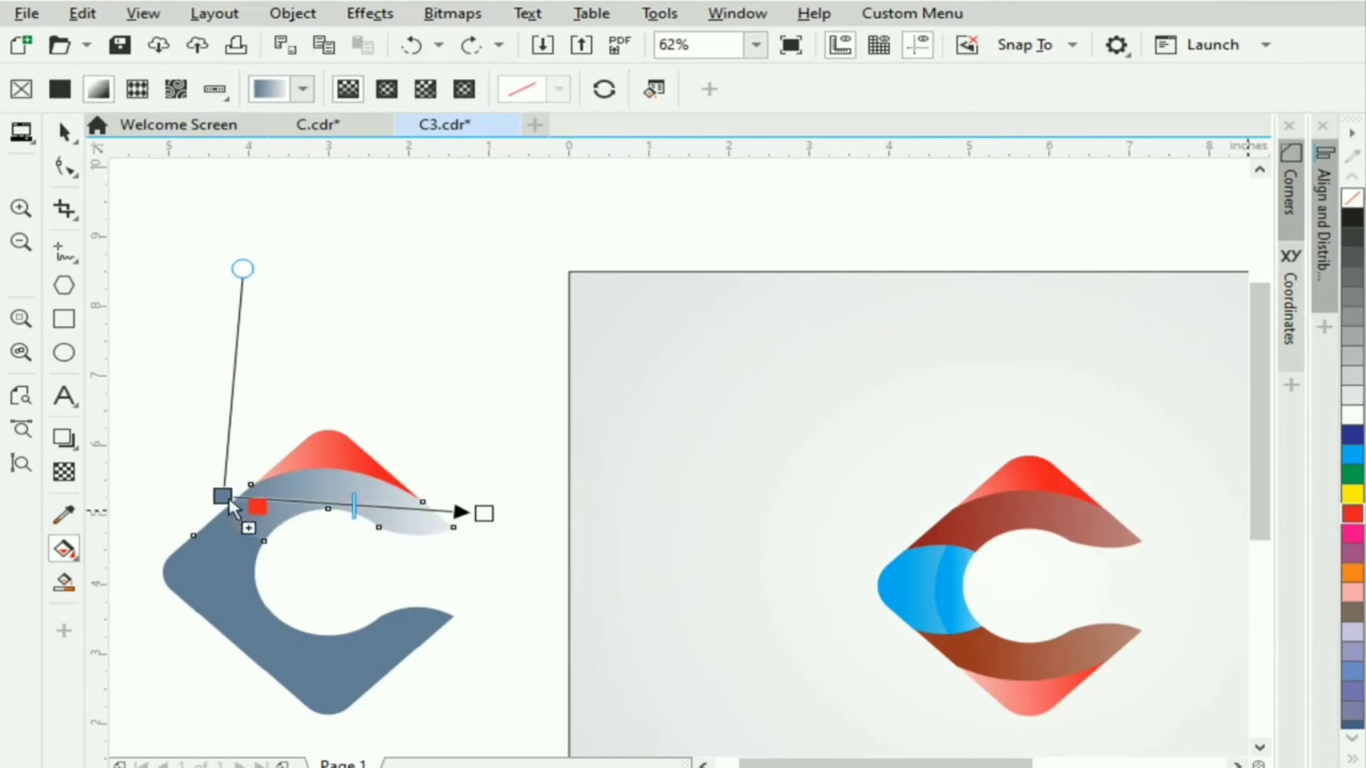
- Set the upper band's gradient start to brown sampled from the reference logo, extend its end past the tip and colour that end light grey
click(170, 525)
click(388, 573)
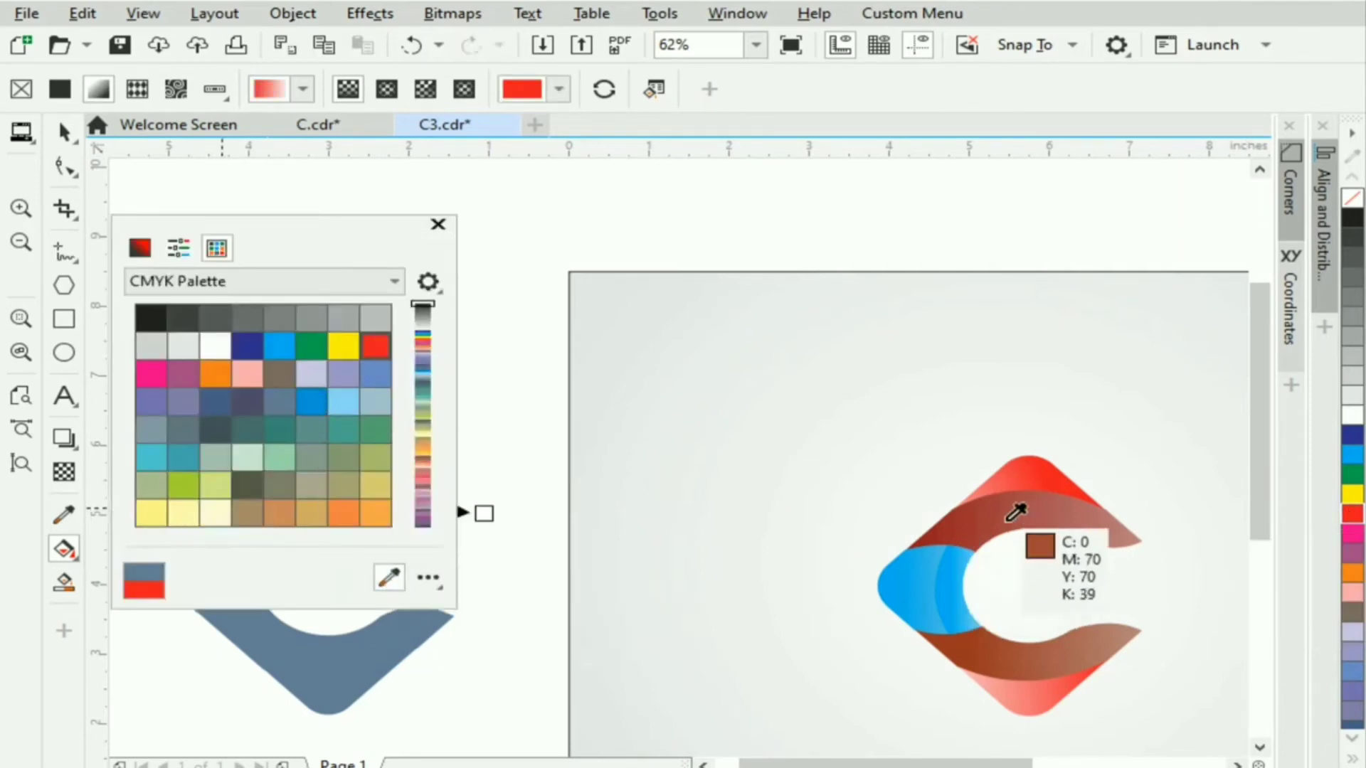
click(1025, 519)
click(525, 385)
drag(491, 513, 584, 520)
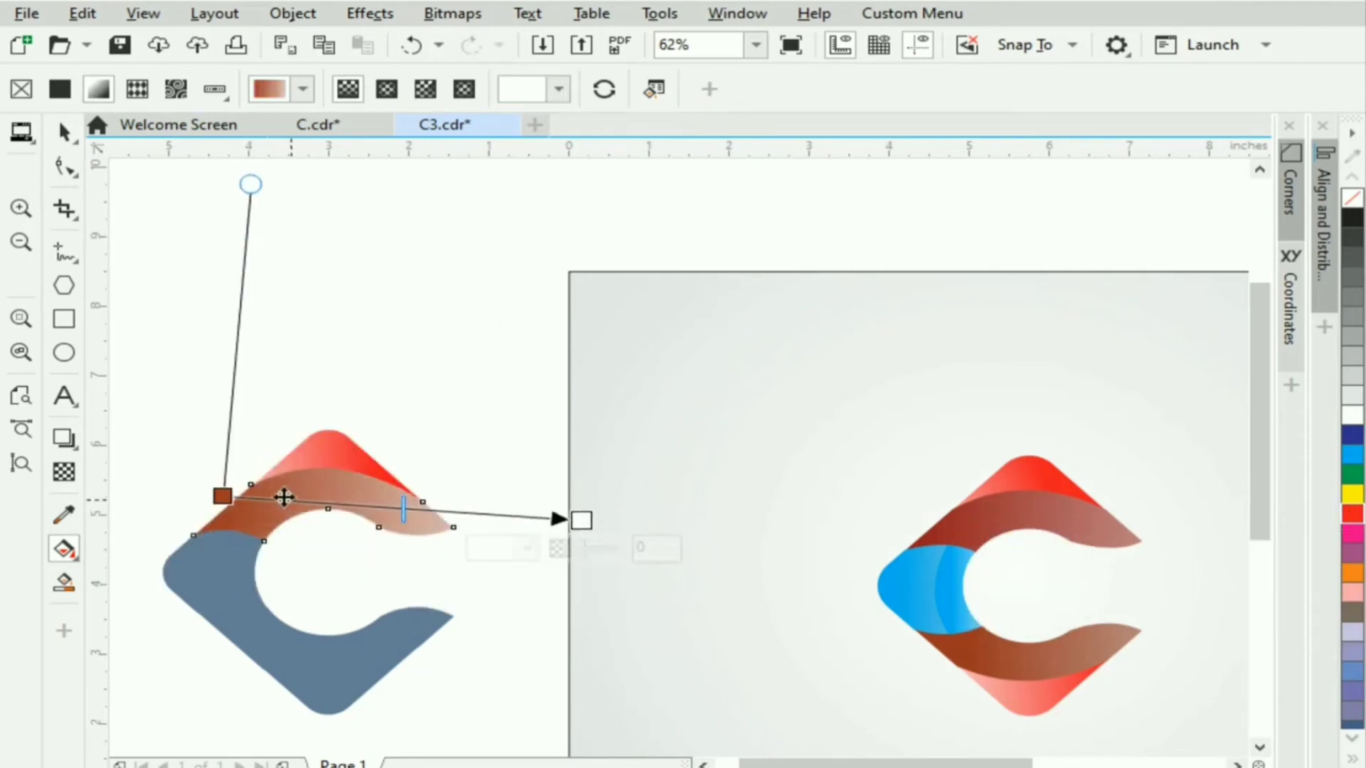
drag(231, 497, 247, 497)
drag(1352, 396, 583, 521)
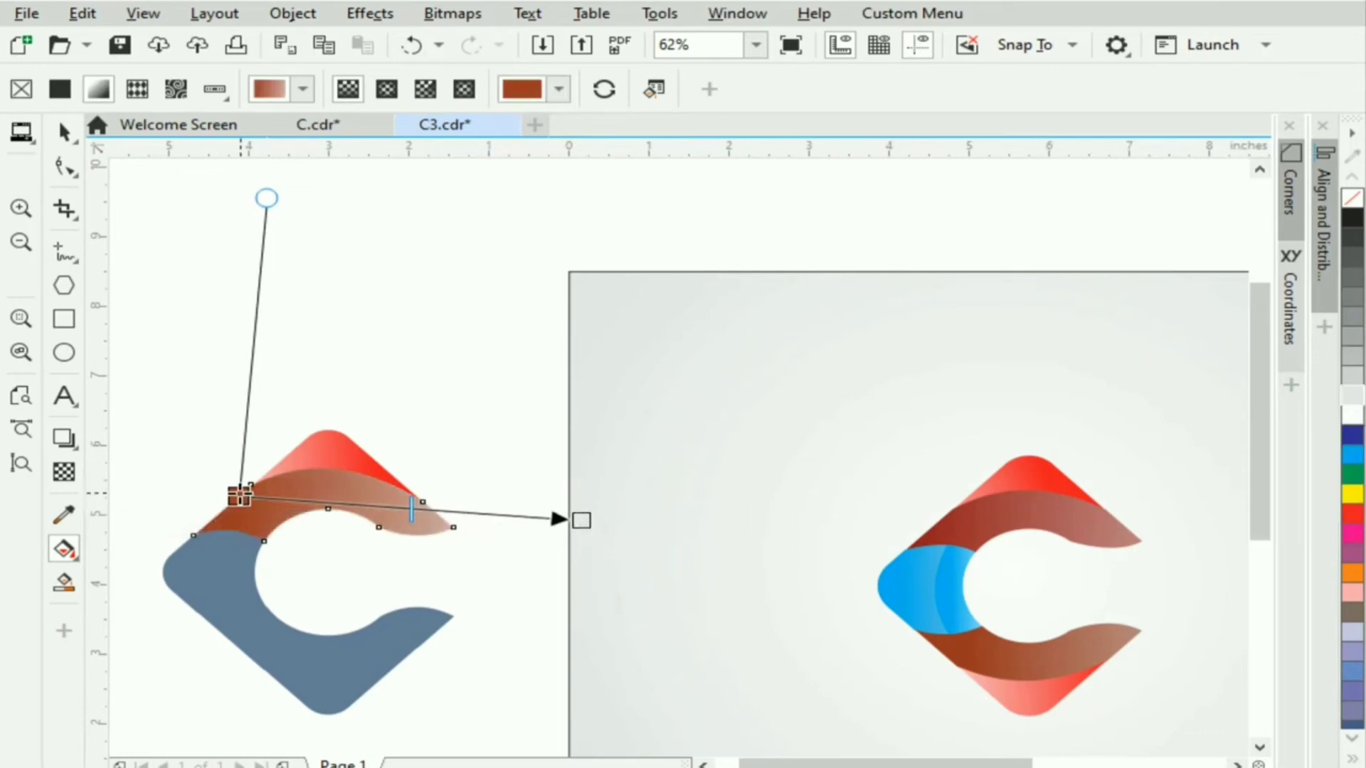
drag(240, 496, 265, 497)
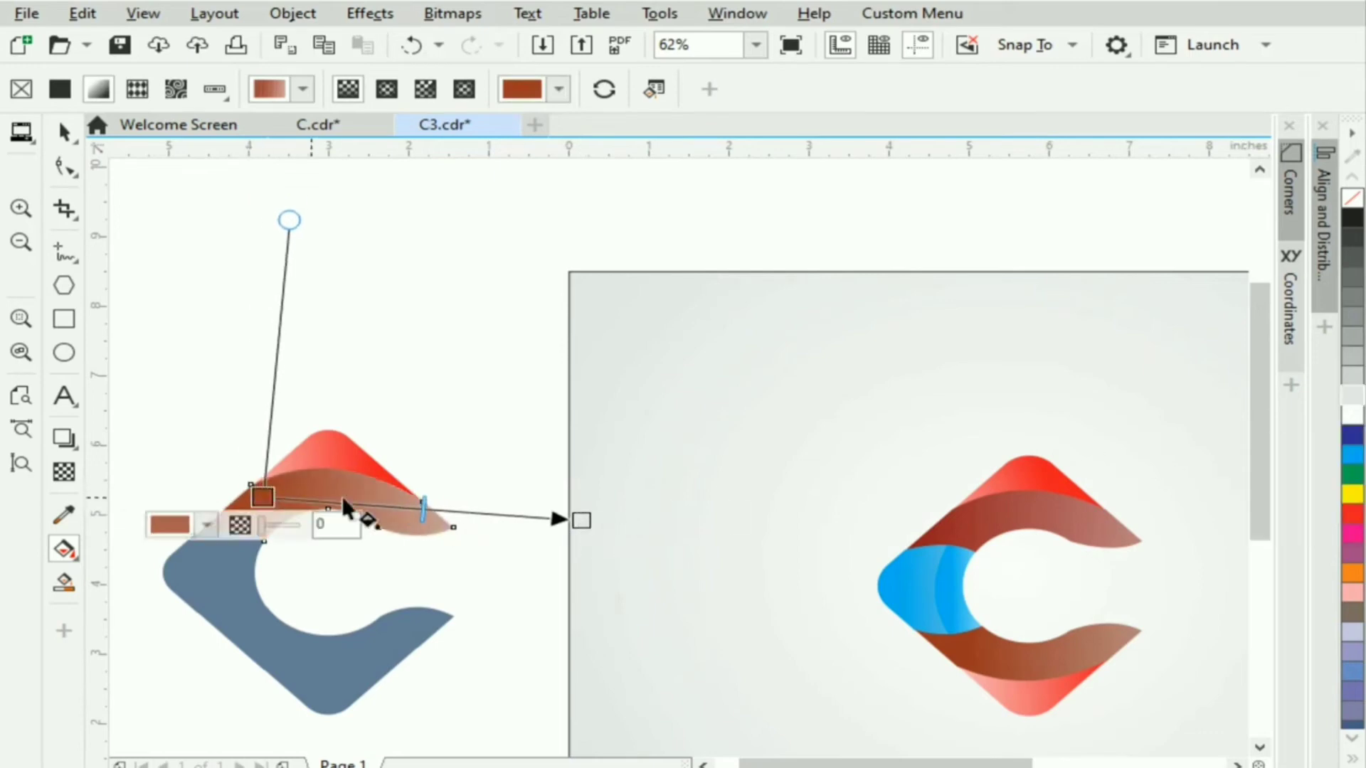
- Apply a linear gradient from cyan to white across the C's left piece and extend its white end past the hole's centre
click(207, 575)
drag(161, 571, 271, 570)
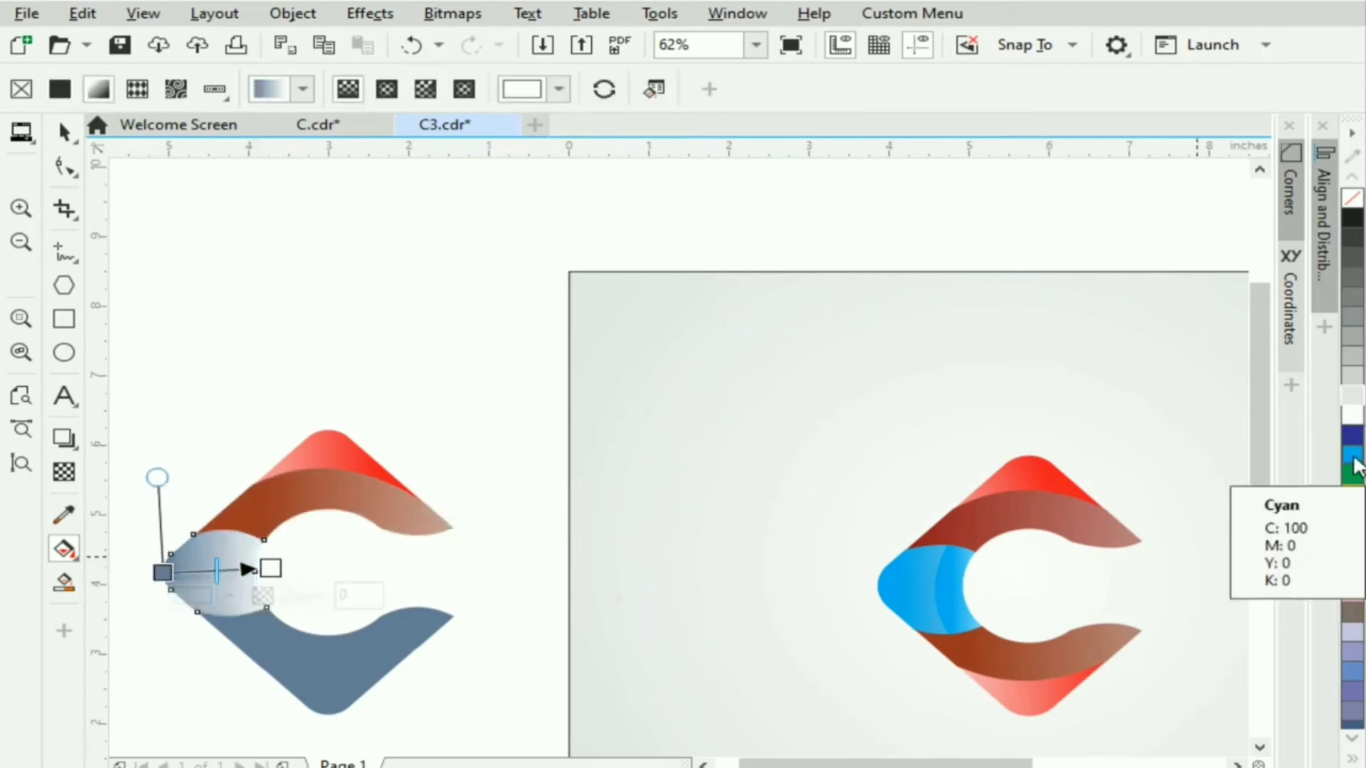
drag(1355, 459, 163, 572)
drag(271, 570, 391, 561)
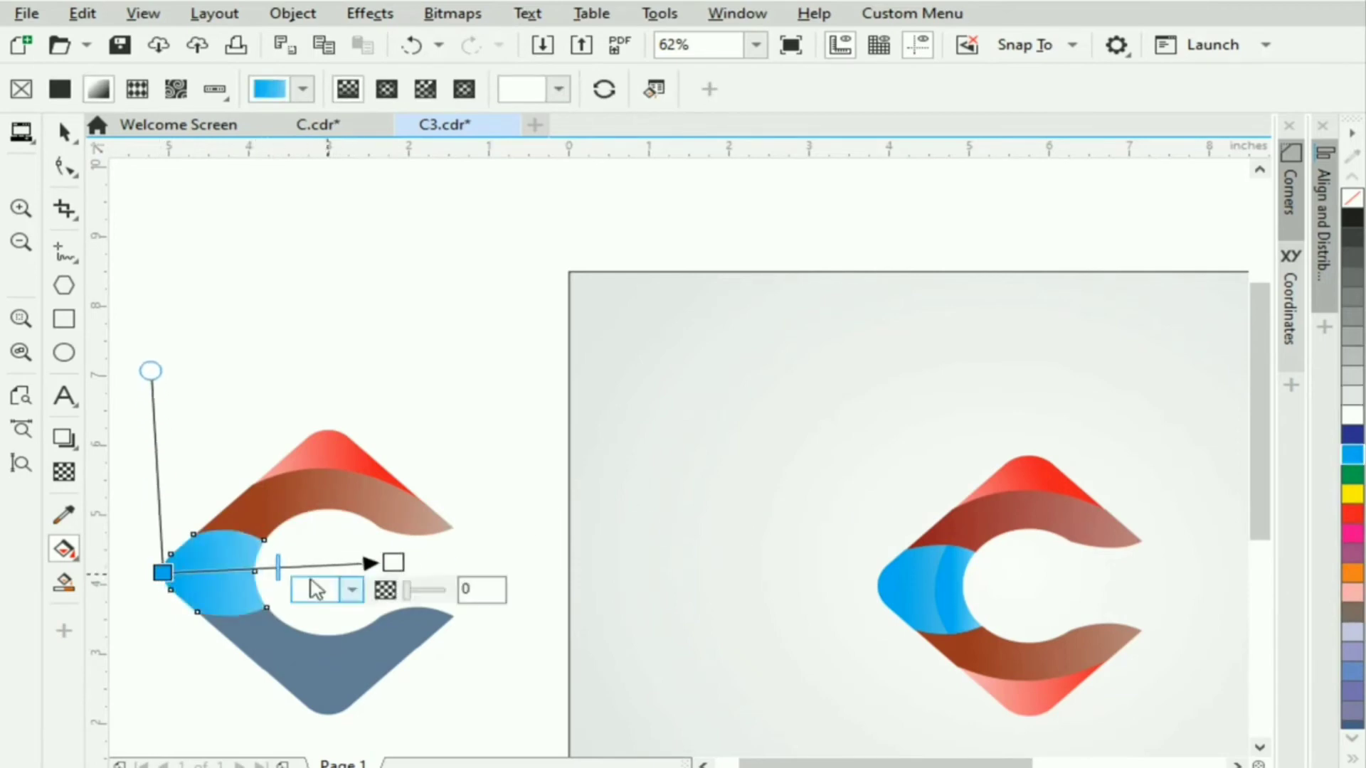
click(381, 567)
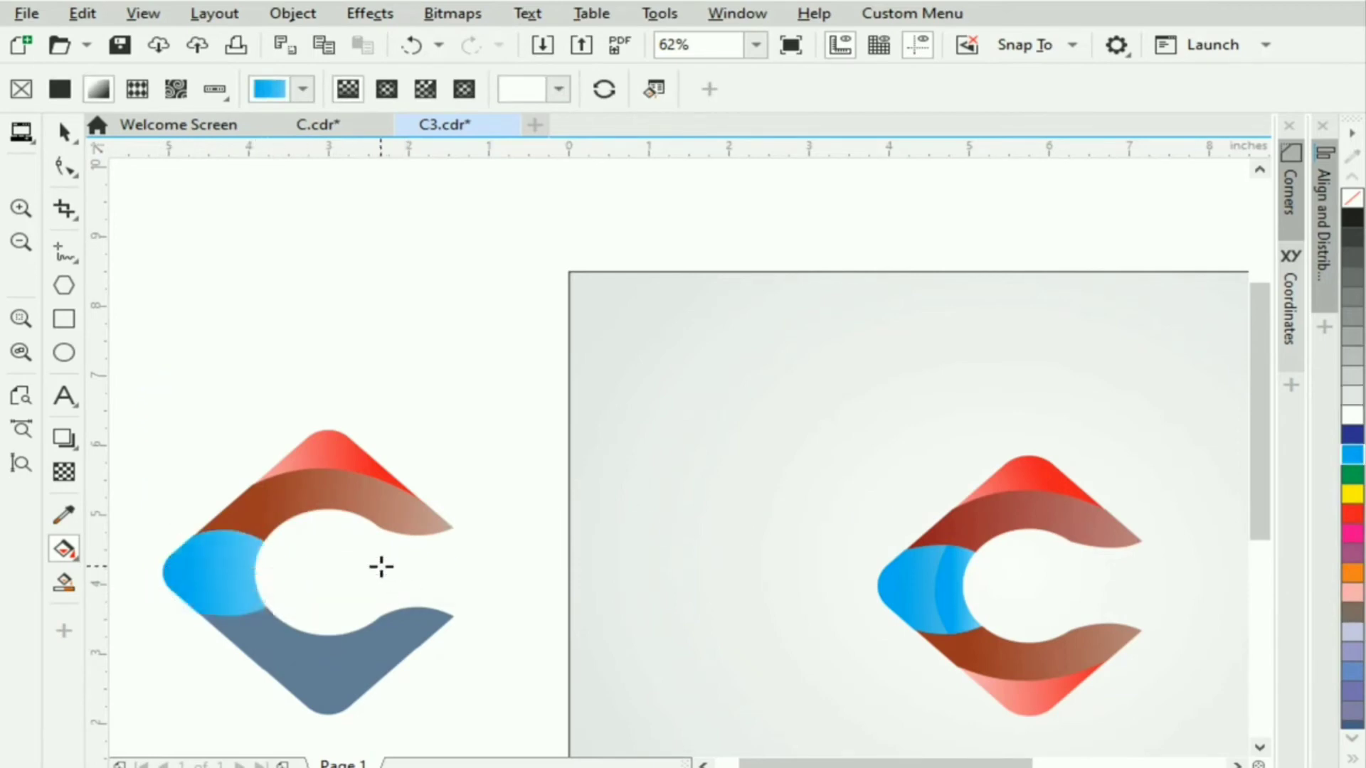
- Apply a left-to-right gradient along the lower band, starting with brown sampled from the upper band and ending in light grey
click(255, 638)
drag(239, 652, 468, 635)
drag(1352, 397, 470, 633)
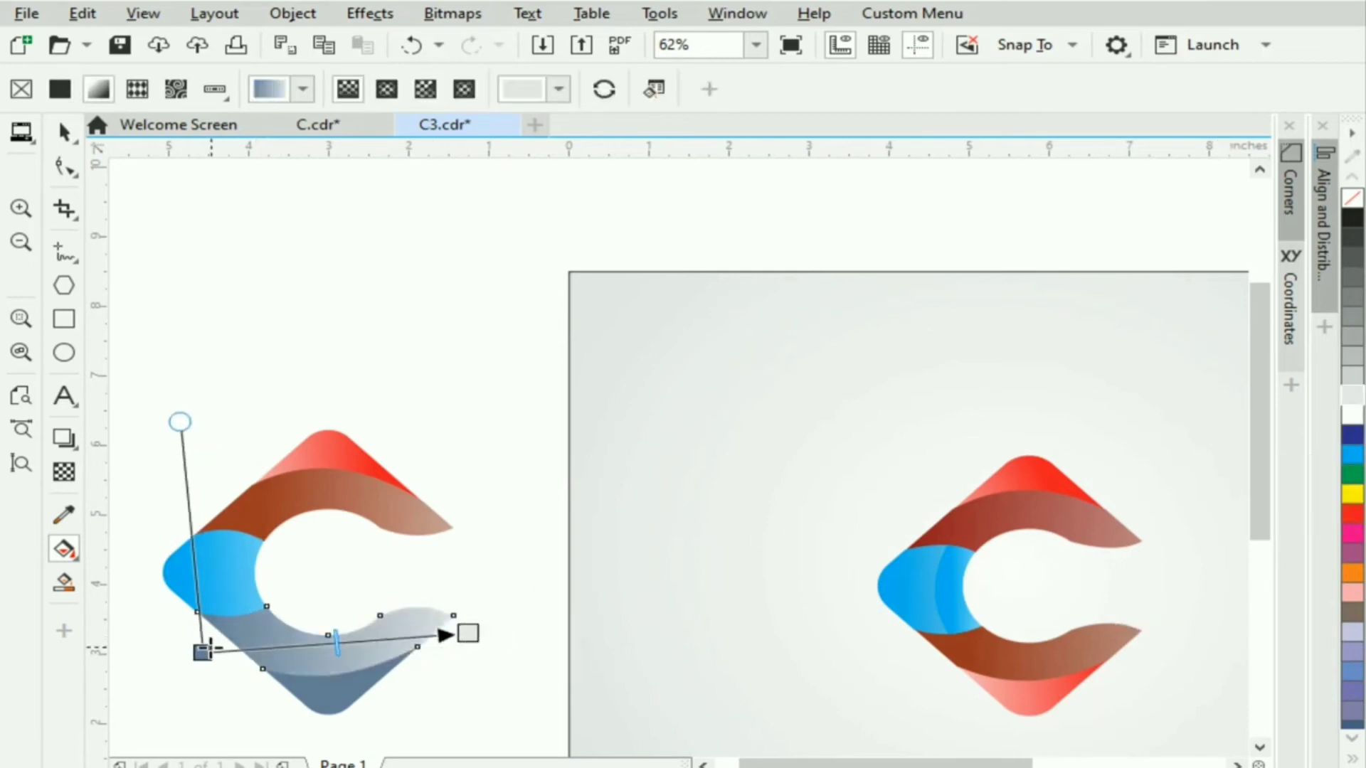
click(203, 652)
click(172, 681)
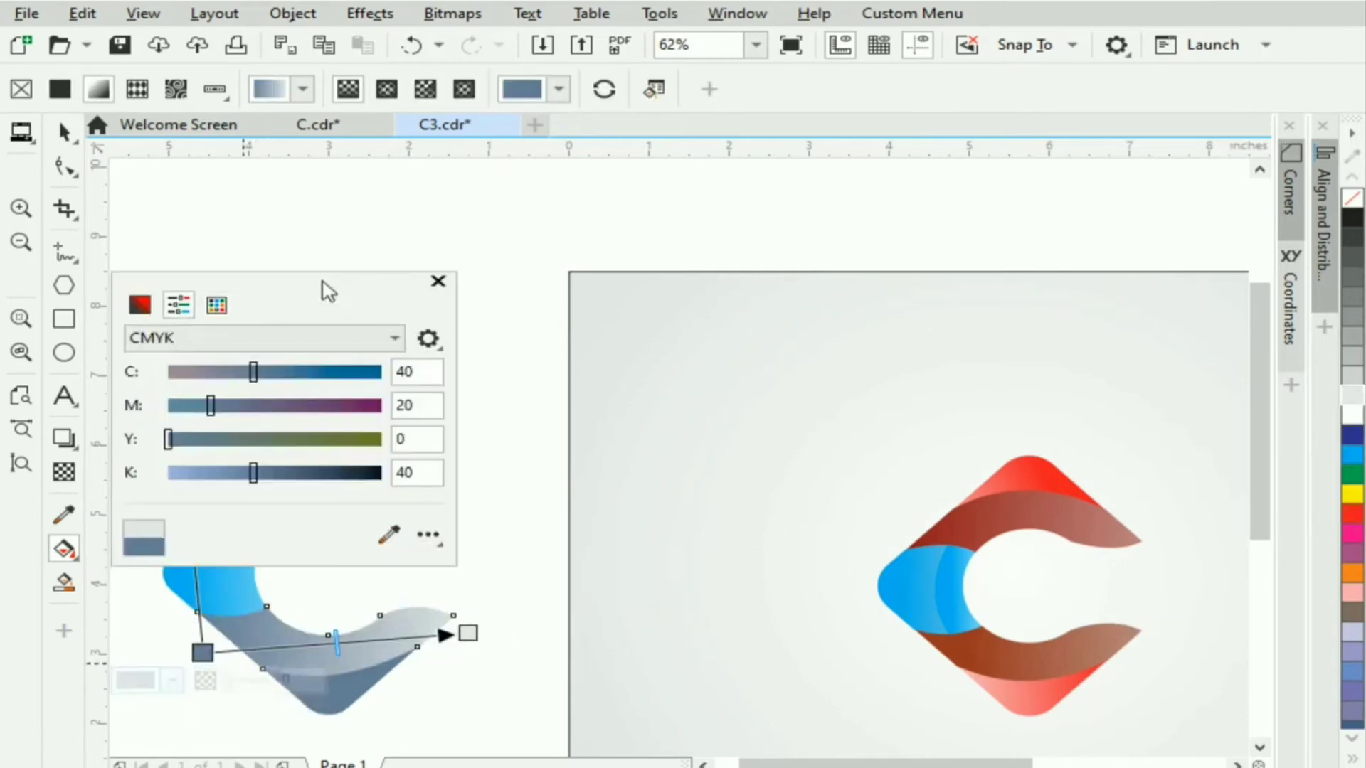
drag(323, 282, 830, 309)
click(898, 561)
click(245, 514)
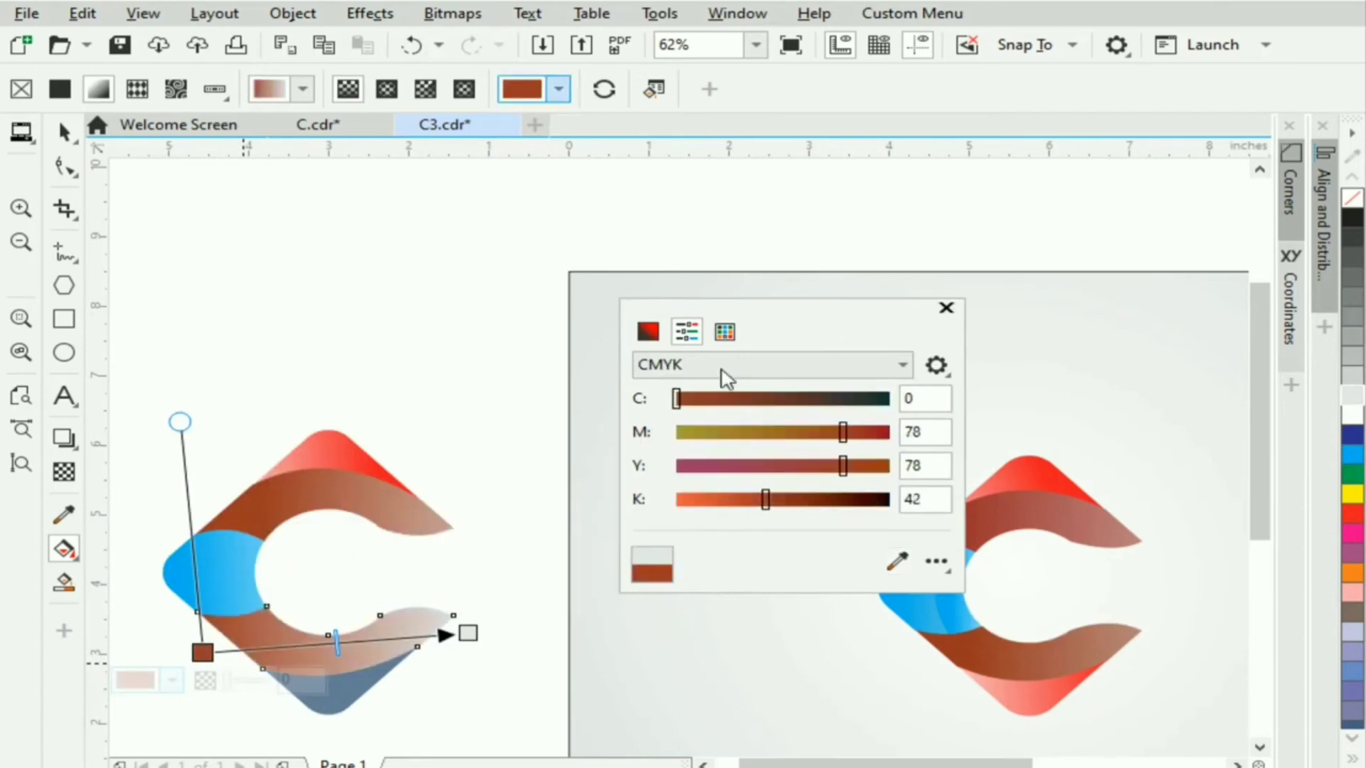
click(945, 308)
- Extend the lower band's gradient end well beyond its right tip and shift its start point inward
drag(470, 634, 567, 616)
drag(202, 652, 252, 647)
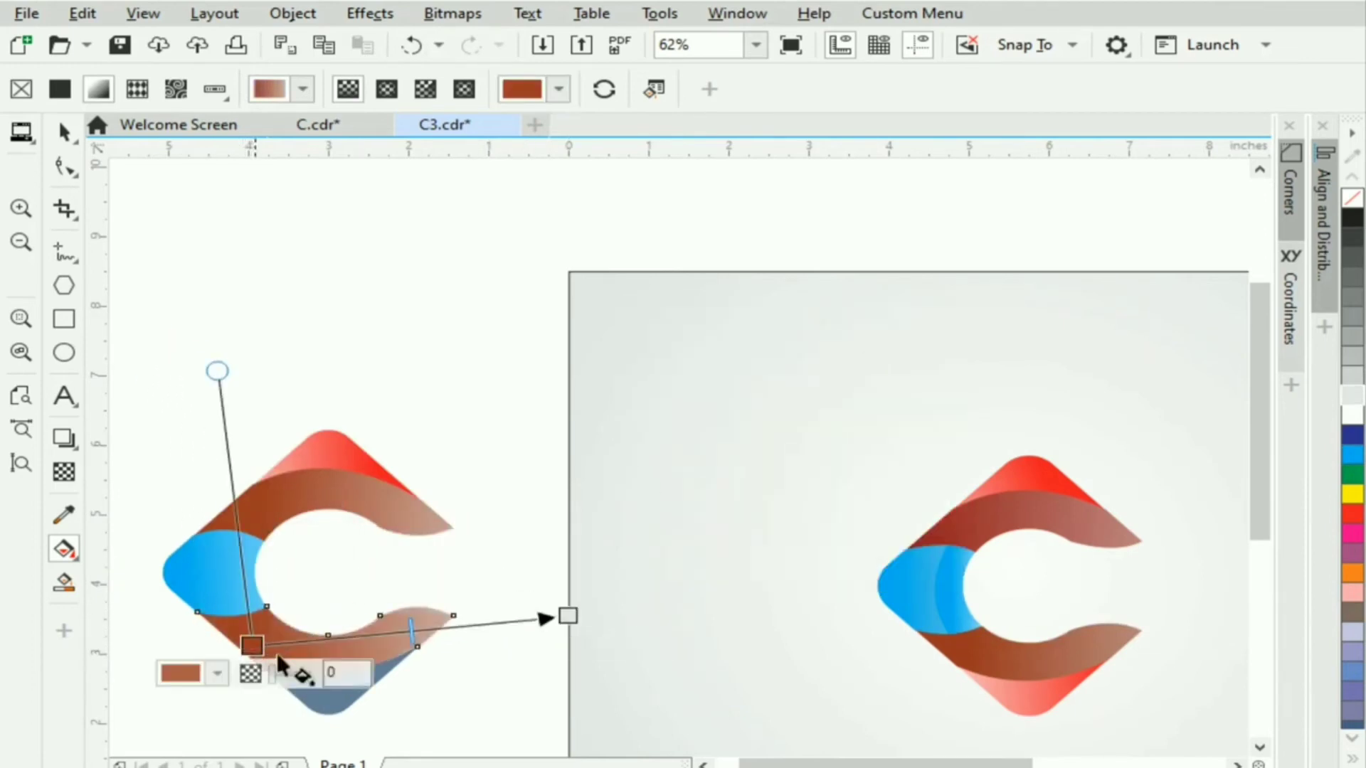
drag(569, 616, 580, 618)
- Apply a linear gradient to the bottom corner piece, fading from red near its right edge to white beyond its left edge
click(385, 667)
drag(418, 679, 216, 700)
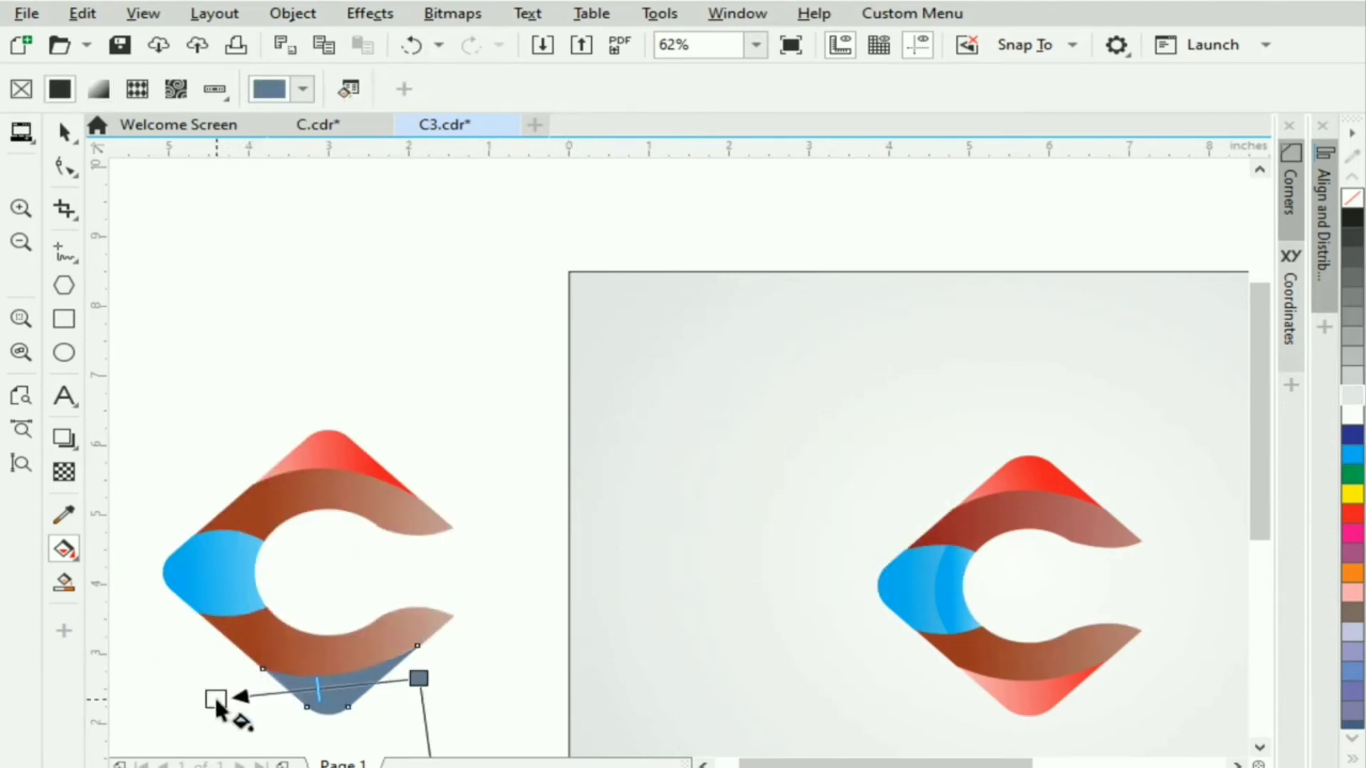
drag(418, 678, 375, 683)
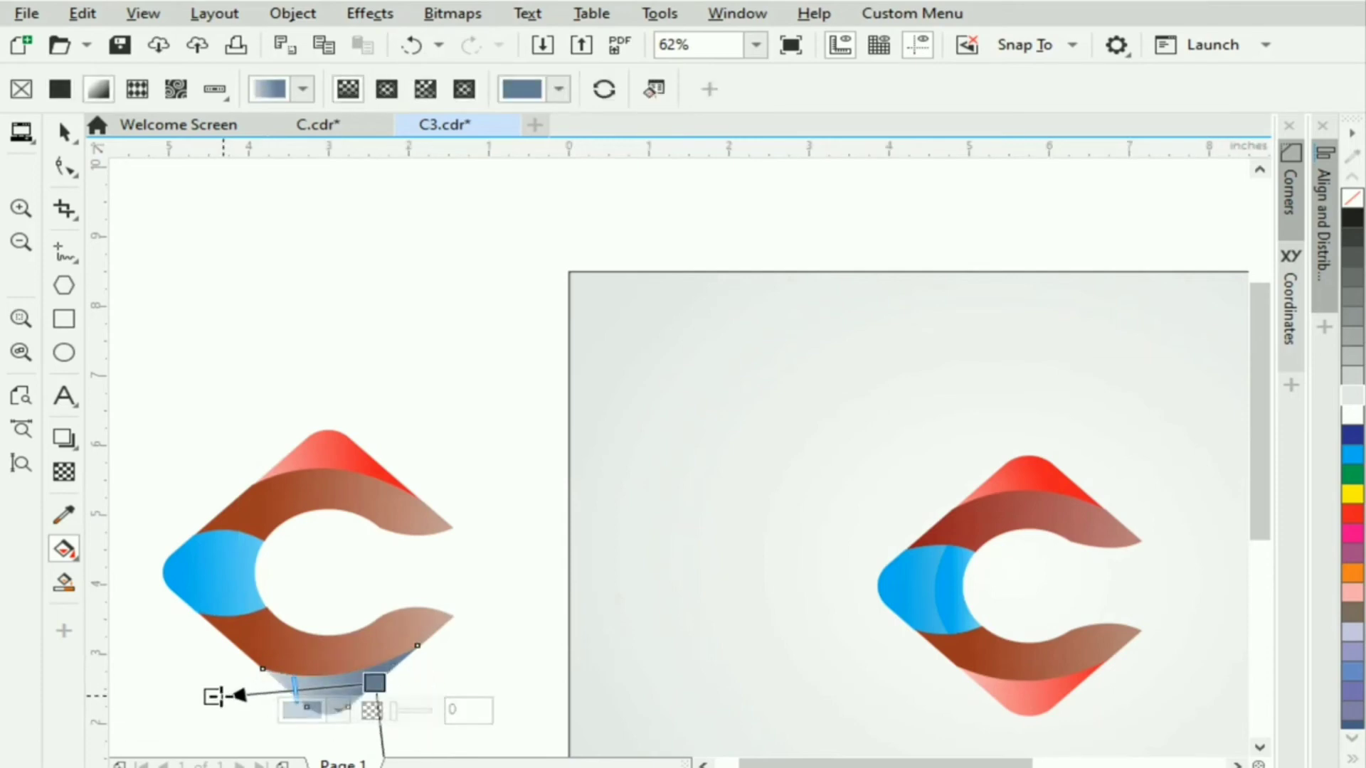
drag(1352, 514, 375, 683)
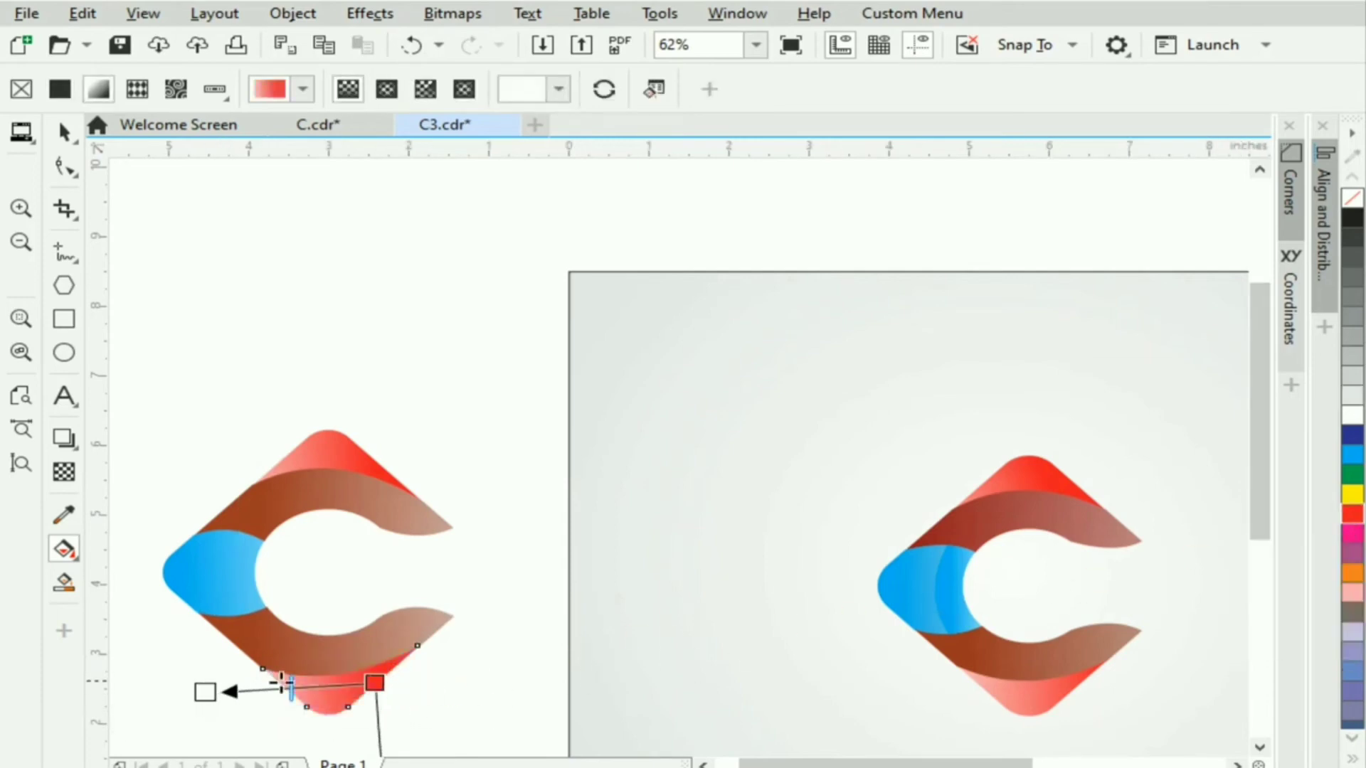
- Draw a near-vertical freehand line across the blue left piece and bow it away from the C's hole
key(space)
key(Escape)
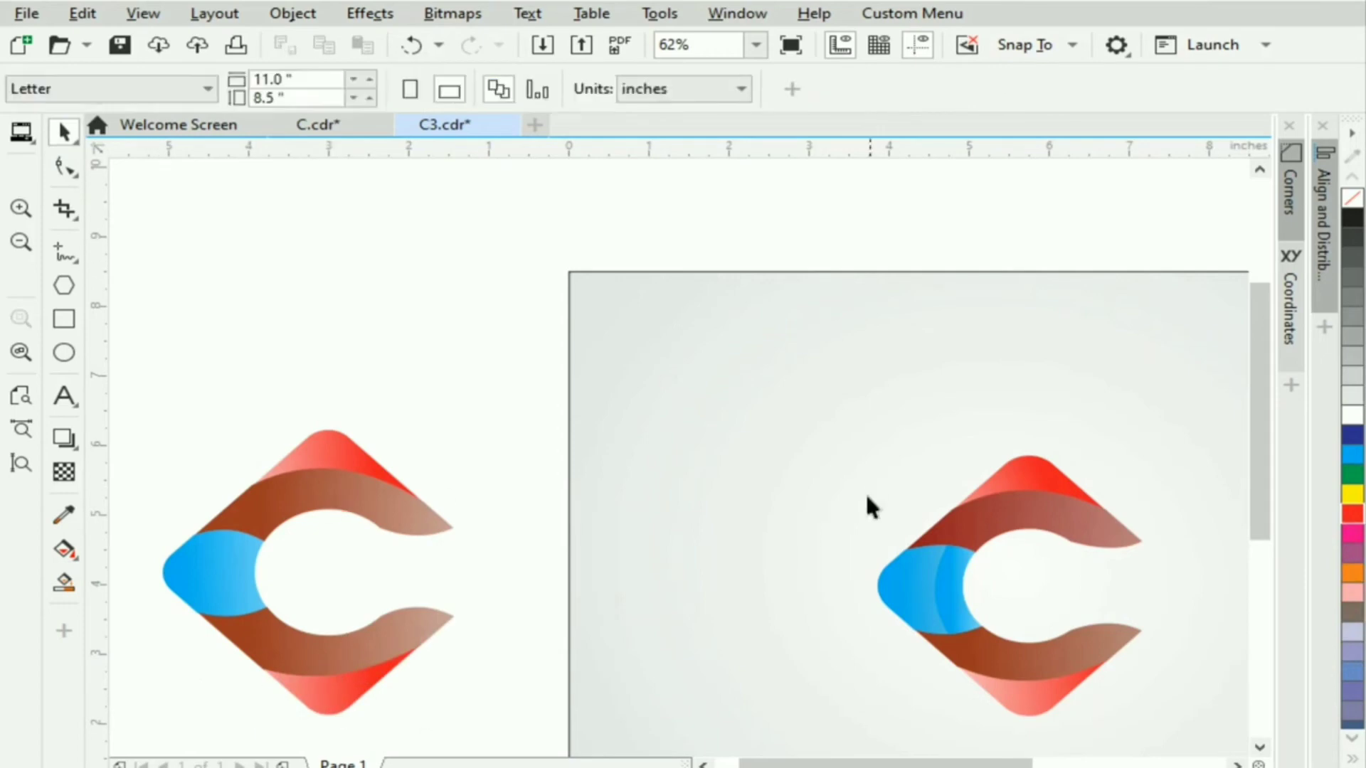
key(F5)
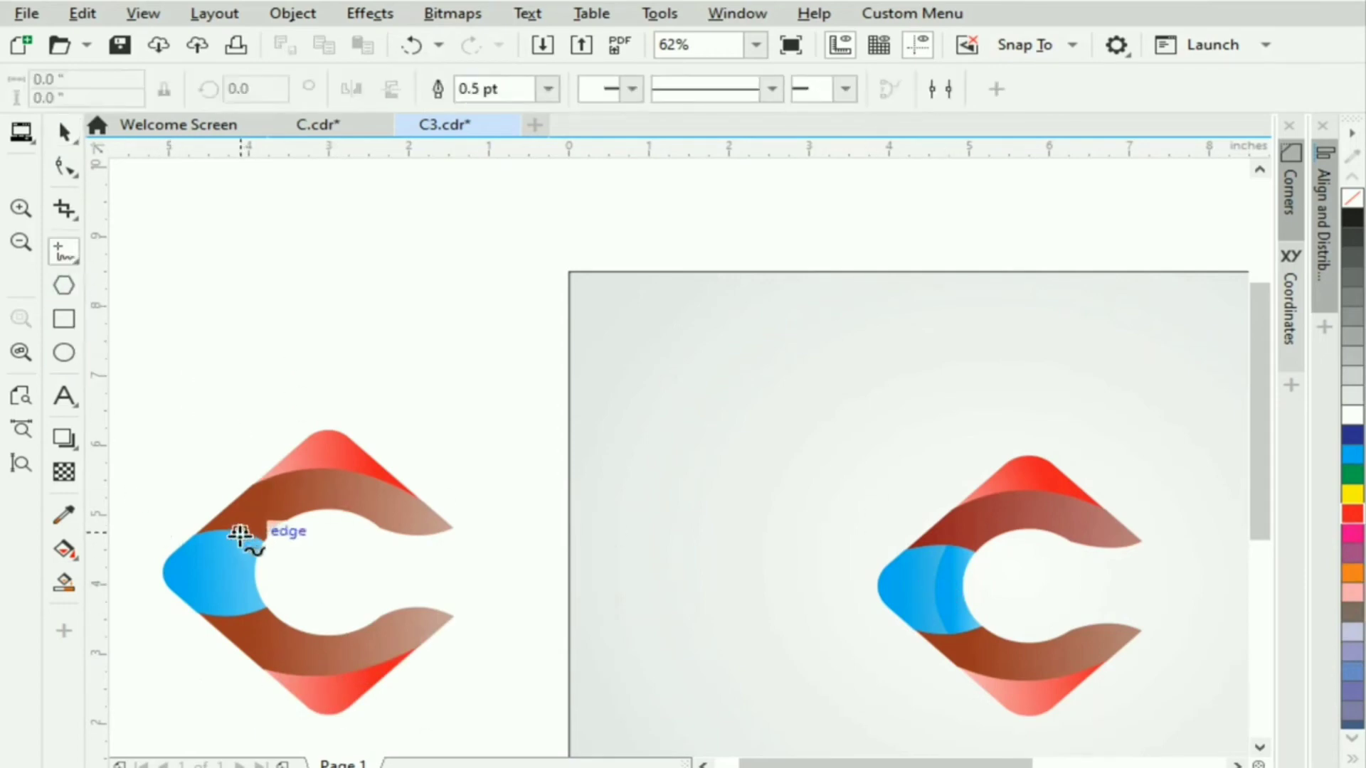
click(240, 530)
click(240, 620)
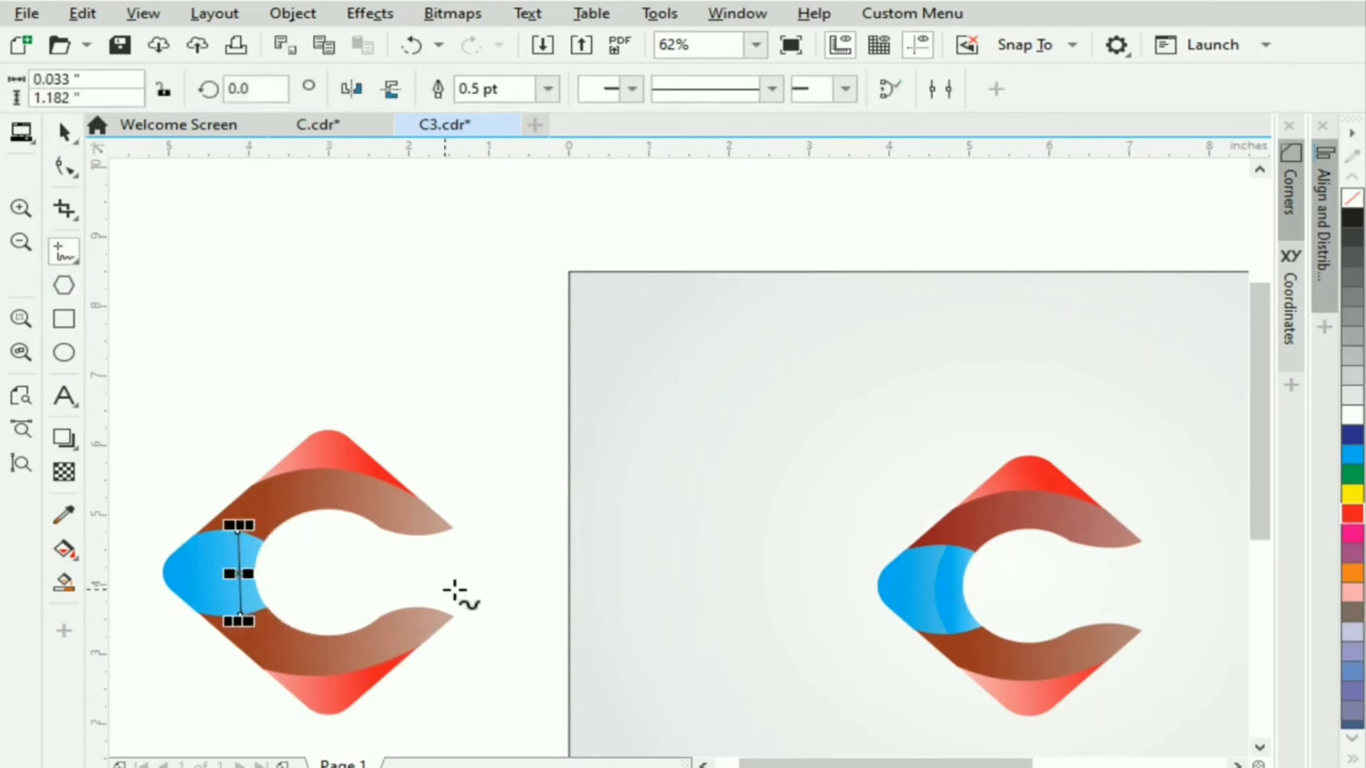
click(63, 132)
scroll(224, 550, up, 2)
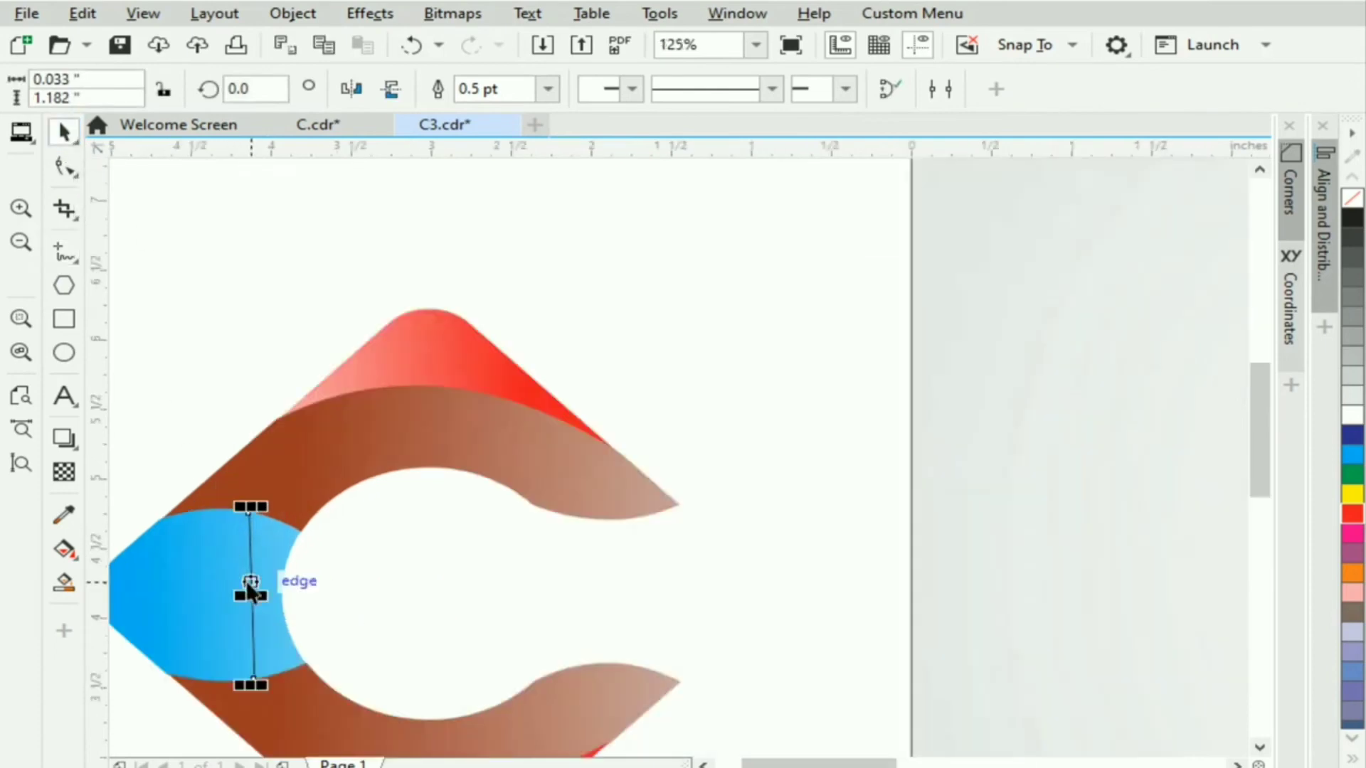
key(F10)
click(147, 89)
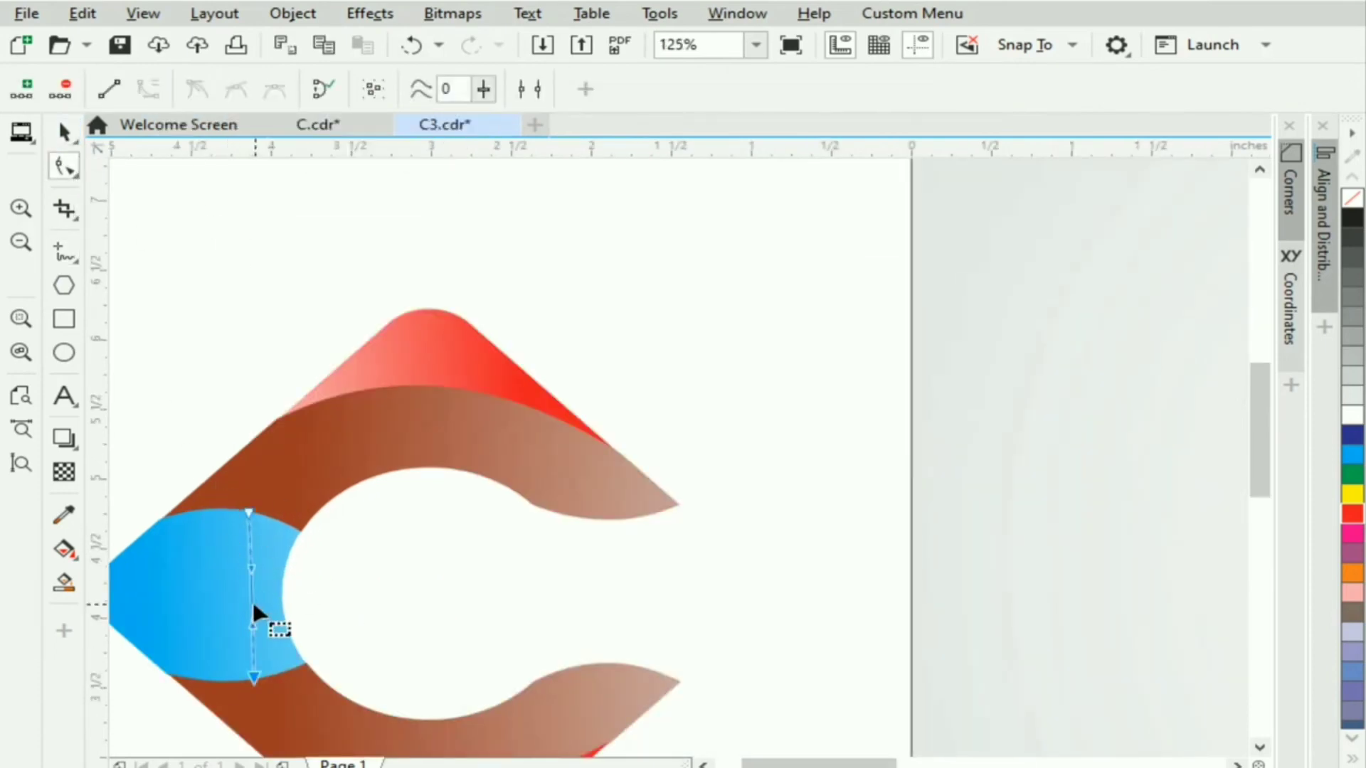
drag(253, 602, 233, 599)
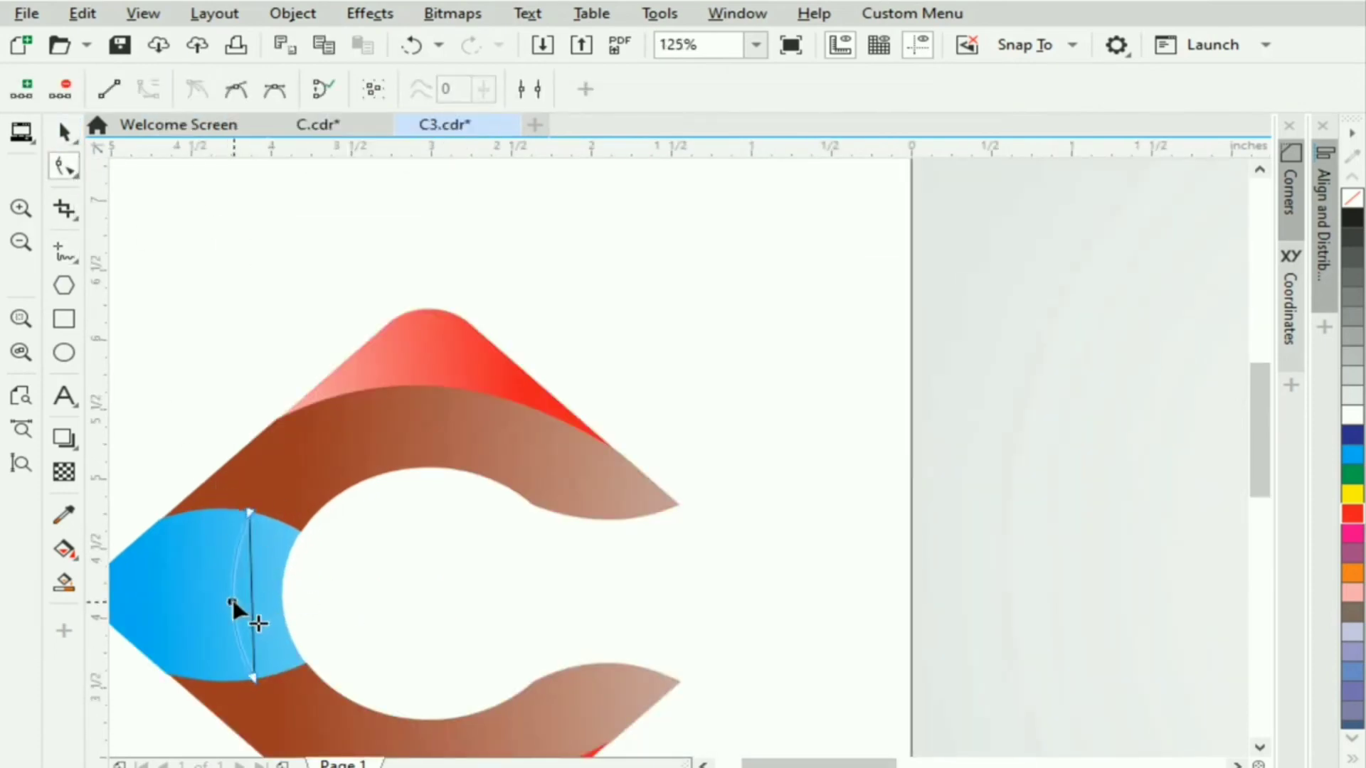
click(63, 133)
- Try to smart-fill the blue area cut off by the bowed line, and undo the attempt
click(64, 584)
click(192, 598)
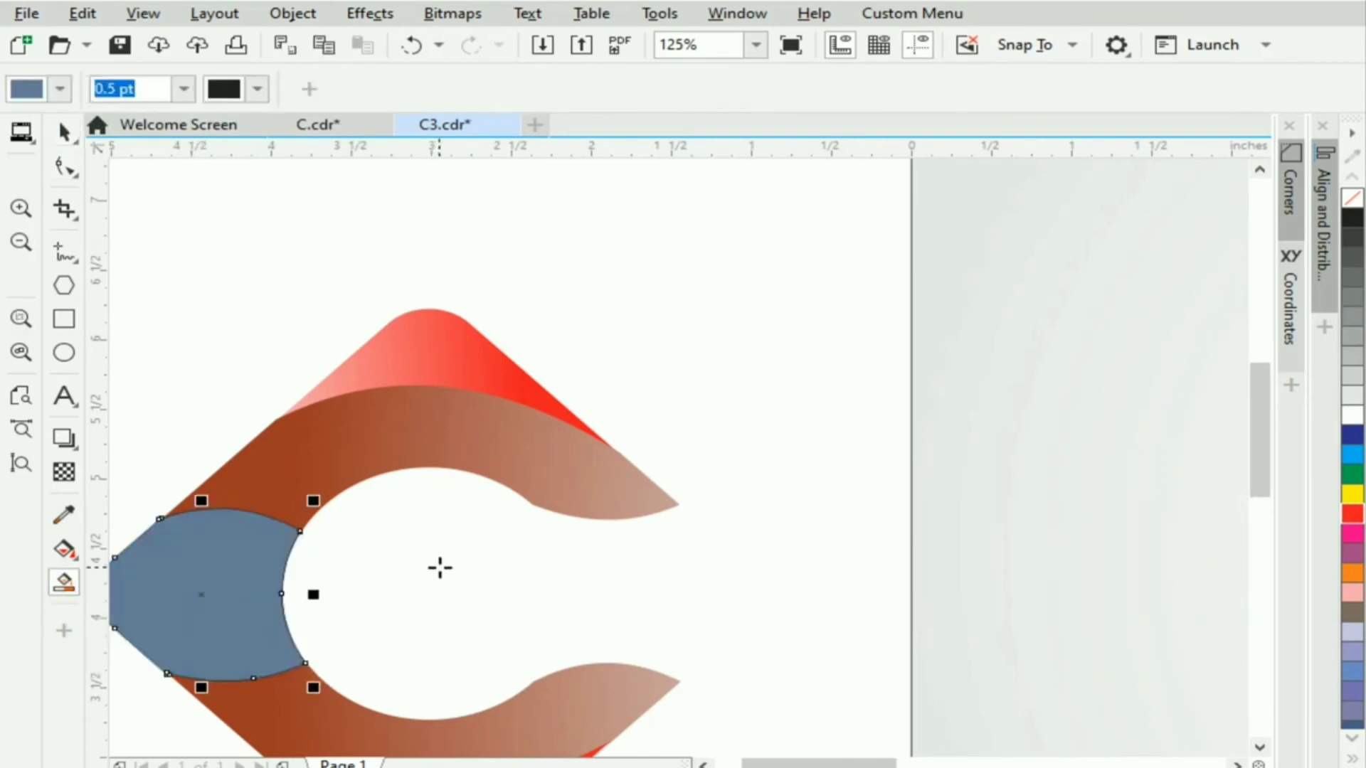
key(ctrl+z)
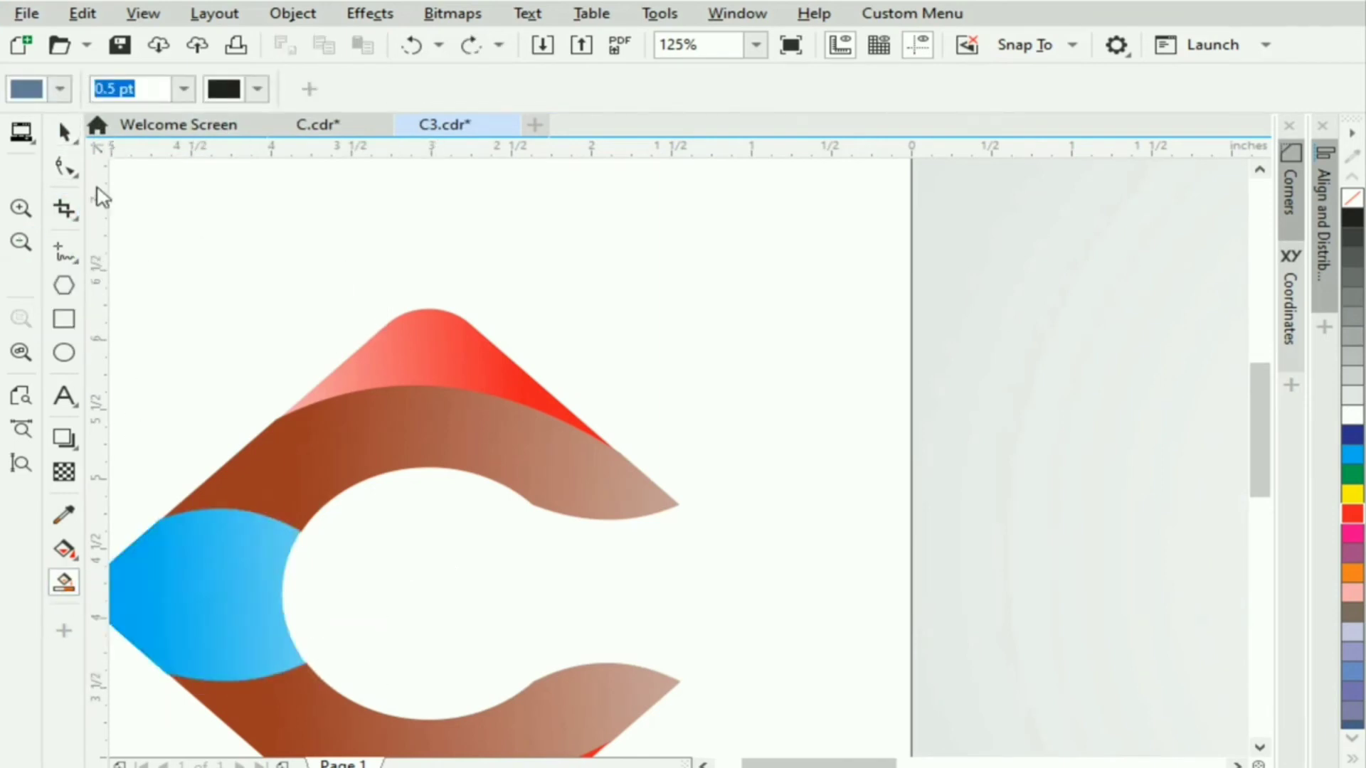
- Draw a new line from the blue piece's upper edge to its lower edge and bow it away from the hole
click(63, 252)
click(256, 514)
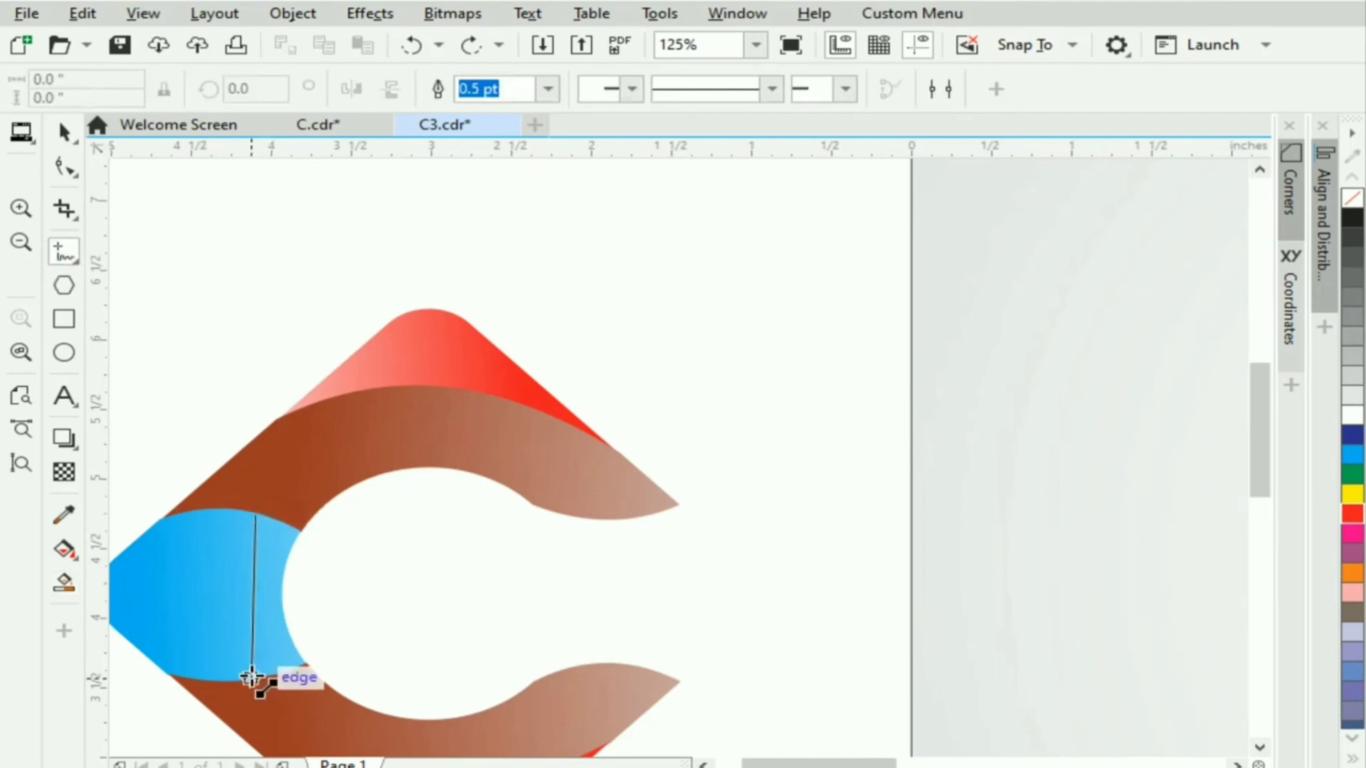
click(254, 677)
key(F10)
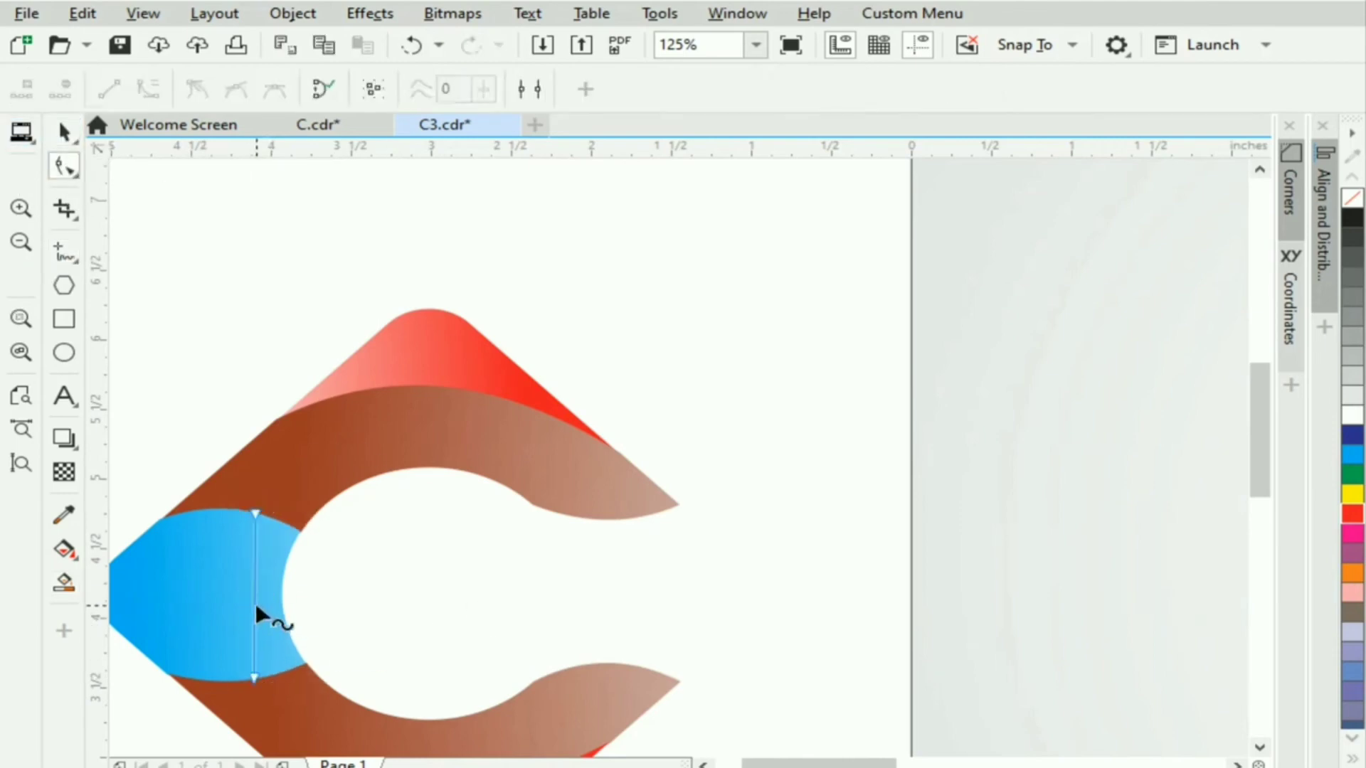
click(152, 99)
drag(250, 592, 237, 595)
click(63, 132)
click(286, 318)
- Try to smart-fill the area between the bowed line and the hole, and undo the fill
click(64, 583)
click(268, 601)
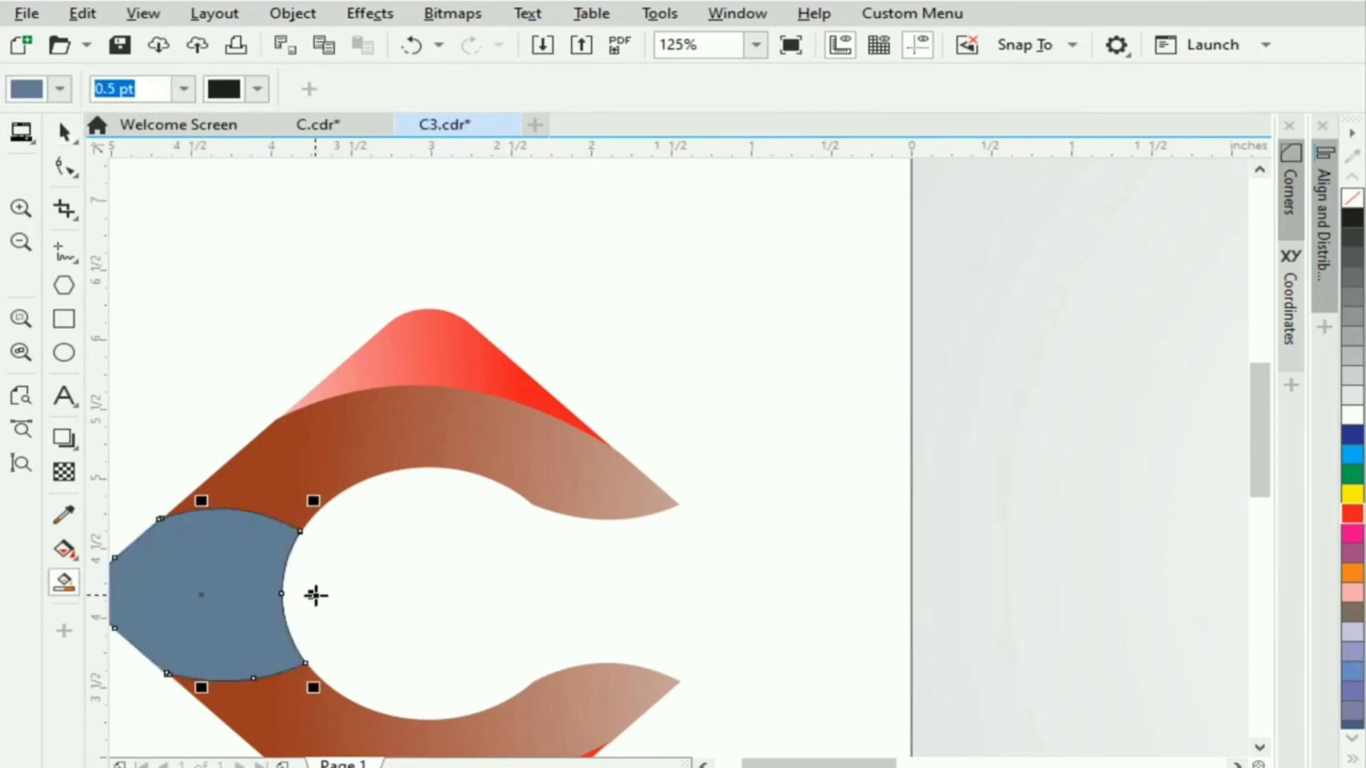
key(ctrl+z)
- Extend the dividing curve's upper end slightly past the blue piece's upper edge and check its lower end
click(63, 132)
scroll(270, 509, up, 4)
click(261, 531)
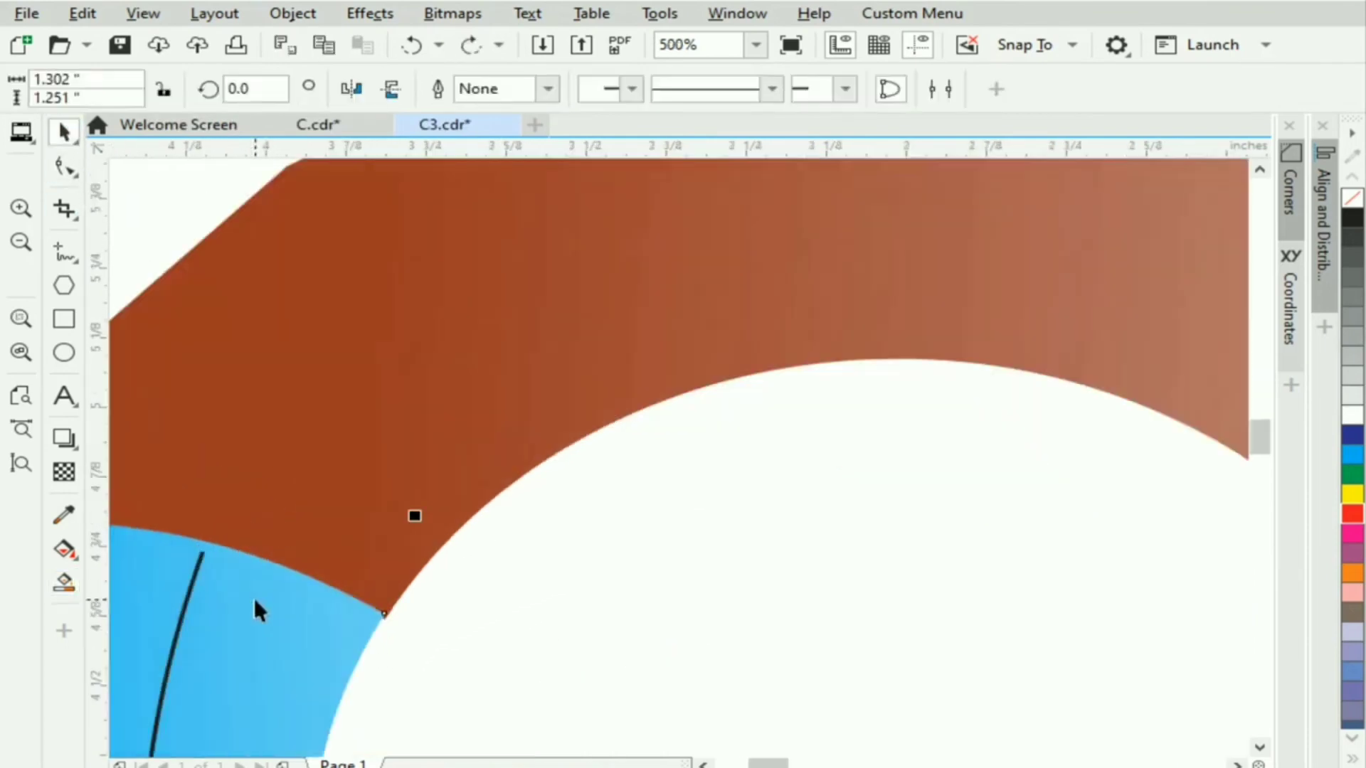
click(188, 600)
key(F10)
drag(203, 553, 212, 536)
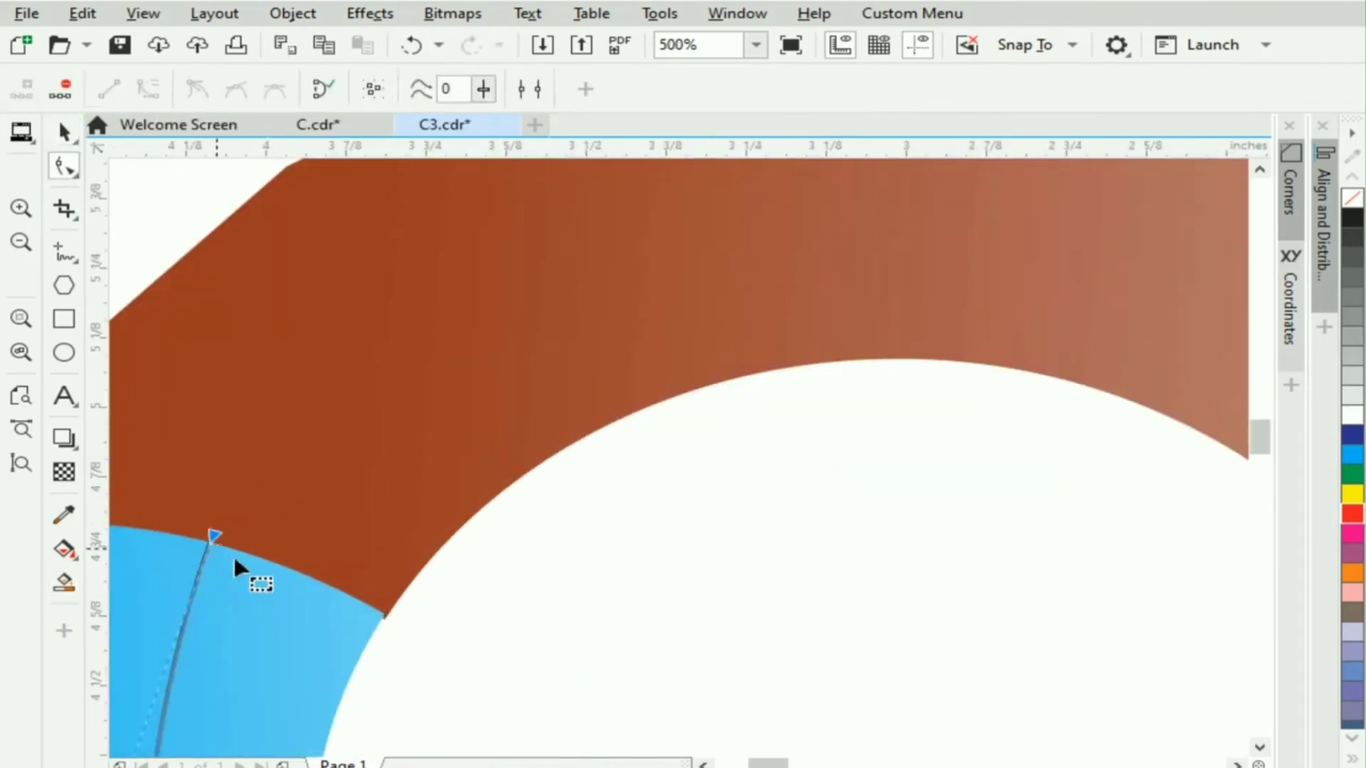
scroll(293, 585, down, 1)
scroll(1247, 443, down, 5)
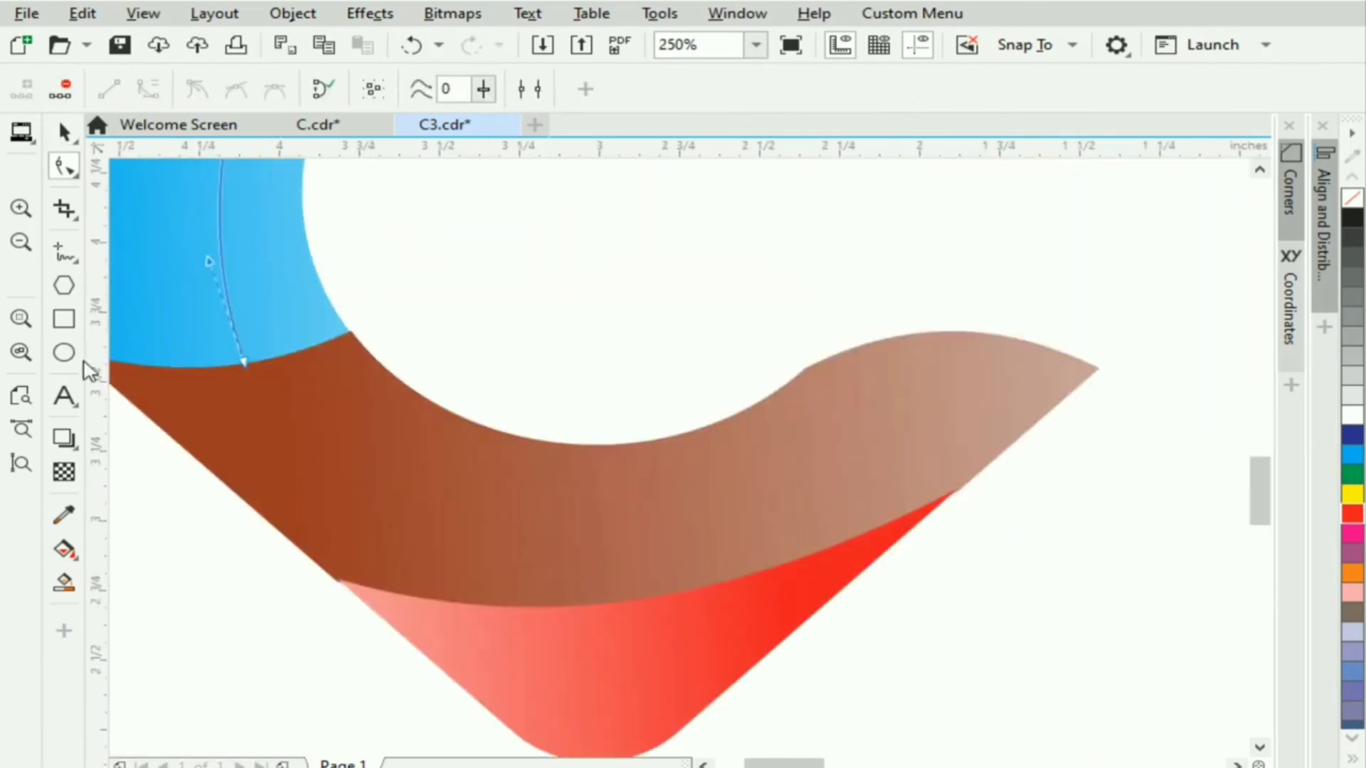
- Create a separate strip with Smart Fill between the dividing curve and the C's hole
click(63, 582)
click(274, 295)
scroll(1259, 171, up, 3)
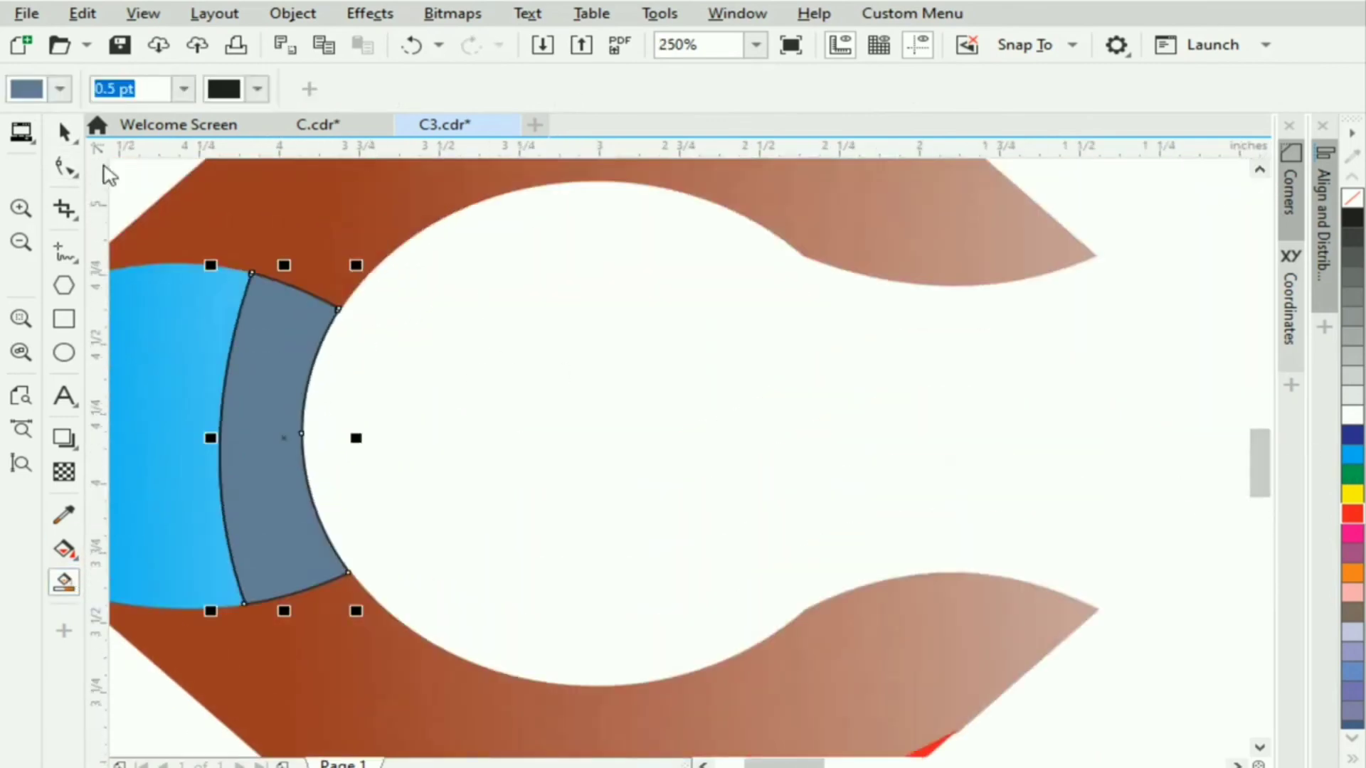
click(64, 131)
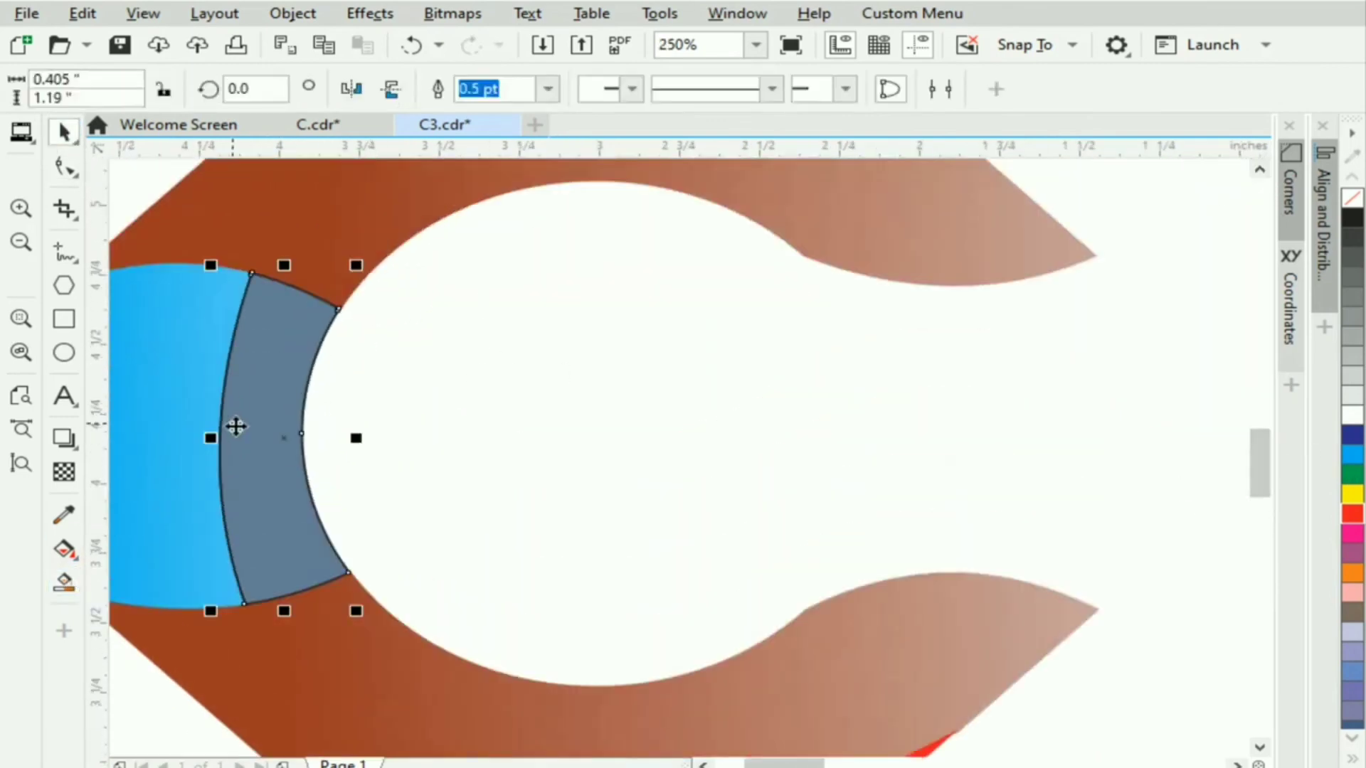
- Apply a horizontal linear gradient from cyan to white to the inner strip, starting just inside its curved left edge and ending inside the hole
click(63, 549)
drag(206, 446, 366, 439)
drag(1353, 453, 209, 446)
drag(367, 438, 455, 436)
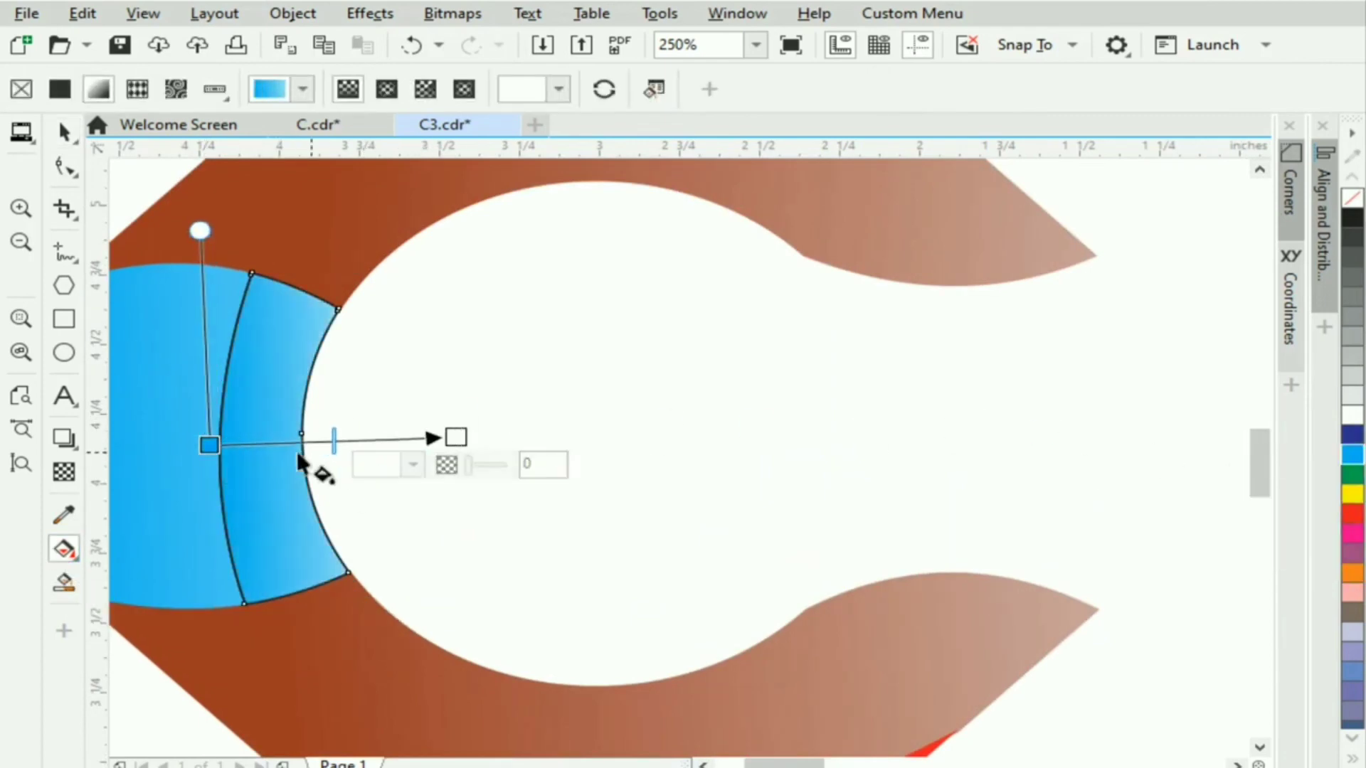
drag(210, 446, 235, 437)
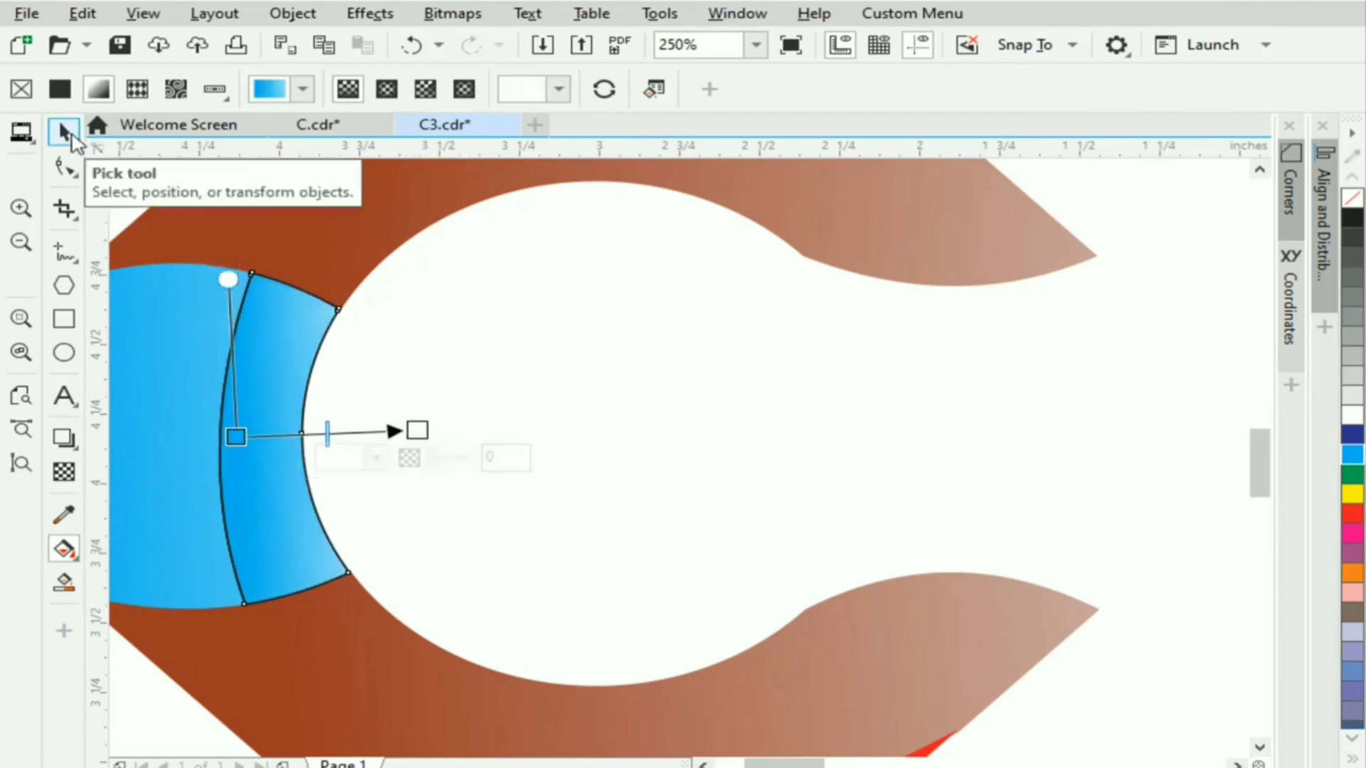
- Remove the outline from the inner blue strip
click(64, 132)
click(296, 378)
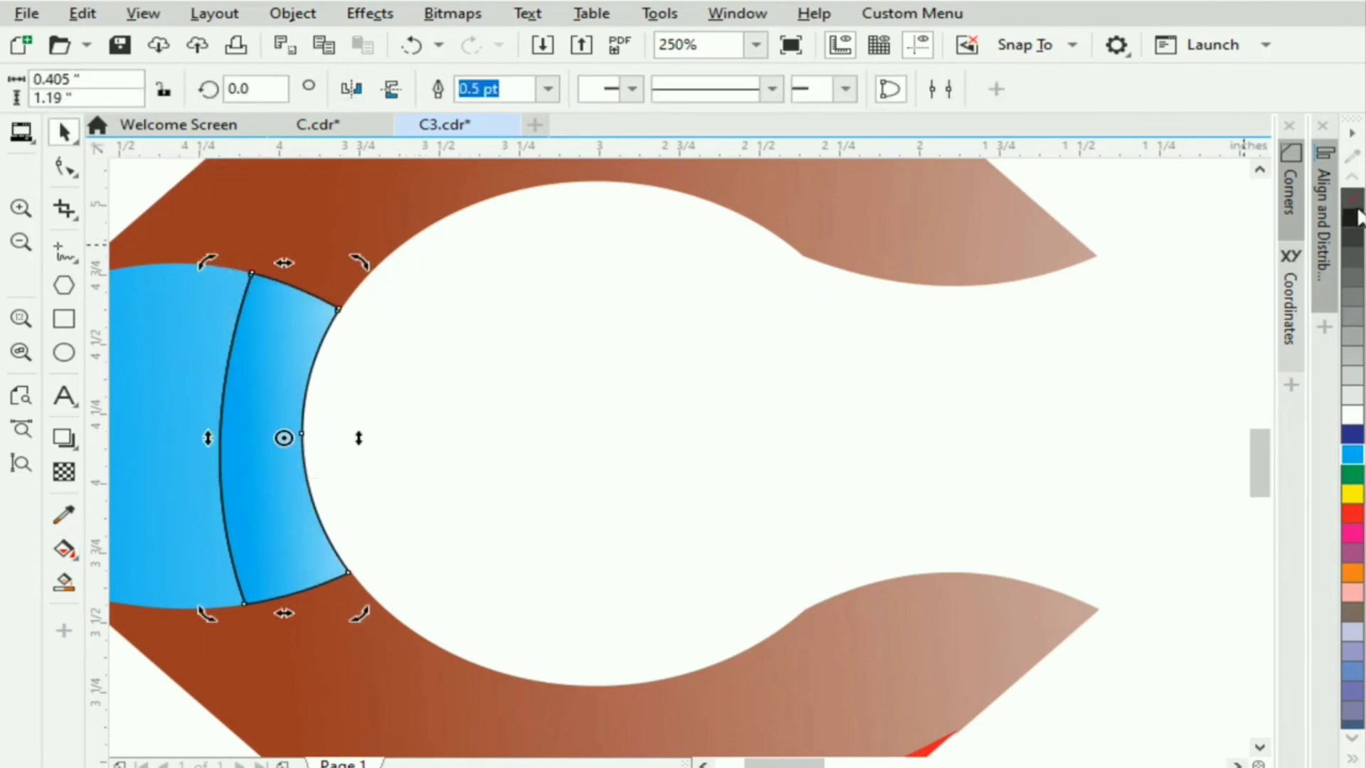
click(408, 385)
- Delete the inner blue strip and undo the deletion
click(279, 299)
key(Delete)
key(ctrl+z)
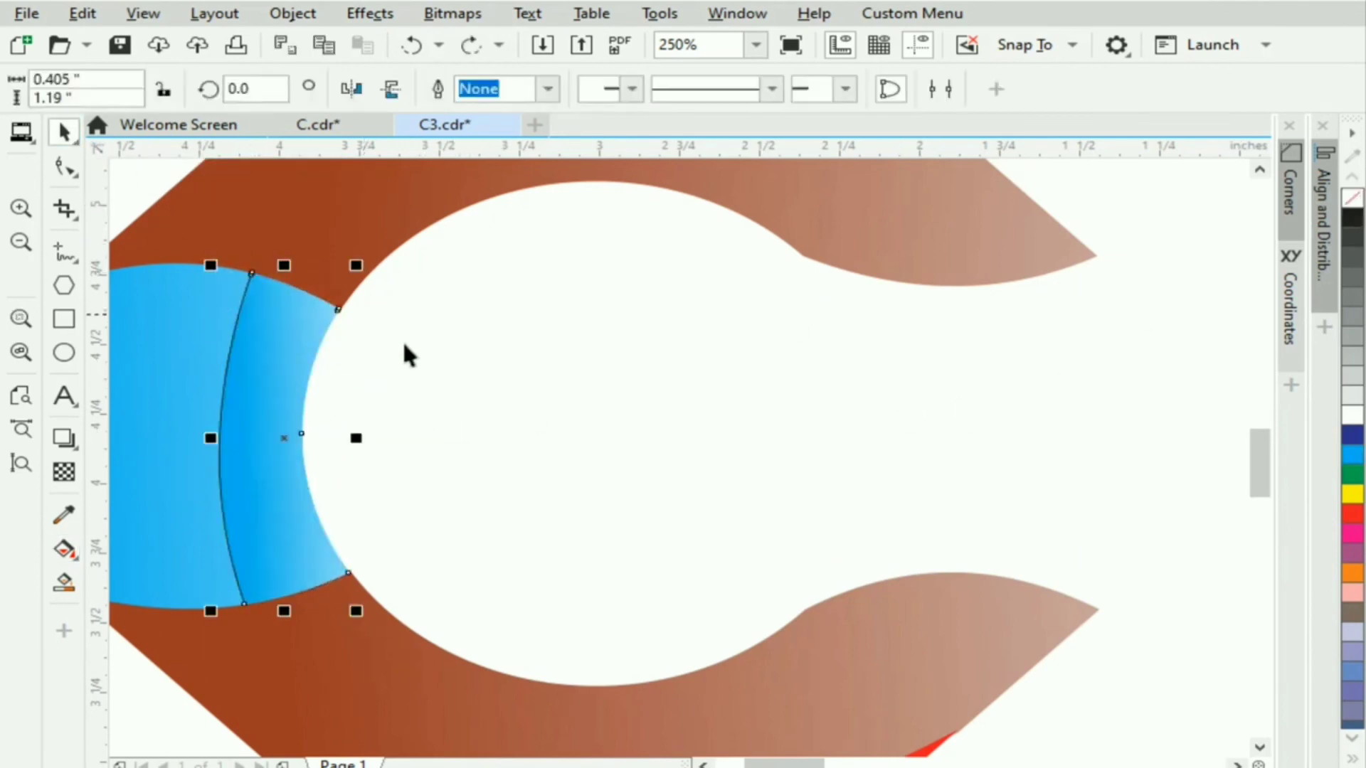
click(545, 391)
- Select all pieces of the recreated C logo and remove their outlines, including the dividing curve's
scroll(549, 394, down, 2)
drag(350, 204, 722, 587)
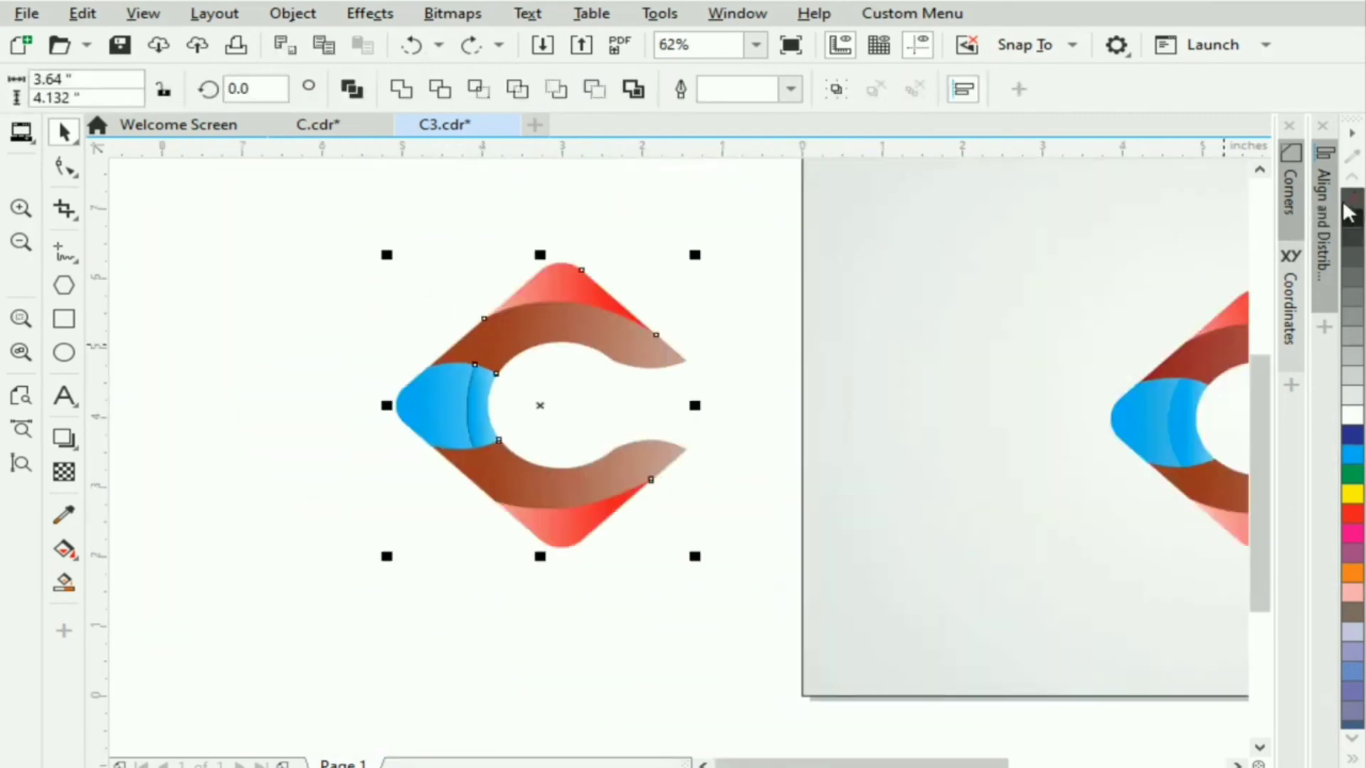
right_click(1345, 204)
click(482, 311)
- Draw a background rectangle about 7.85 by 7.03 inches around the recreated logo and give it an elliptical fountain fill
key(F6)
mouse_move(174, 162)
mouse_down()
mouse_move(674, 447)
mouse_move(801, 651)
mouse_up()
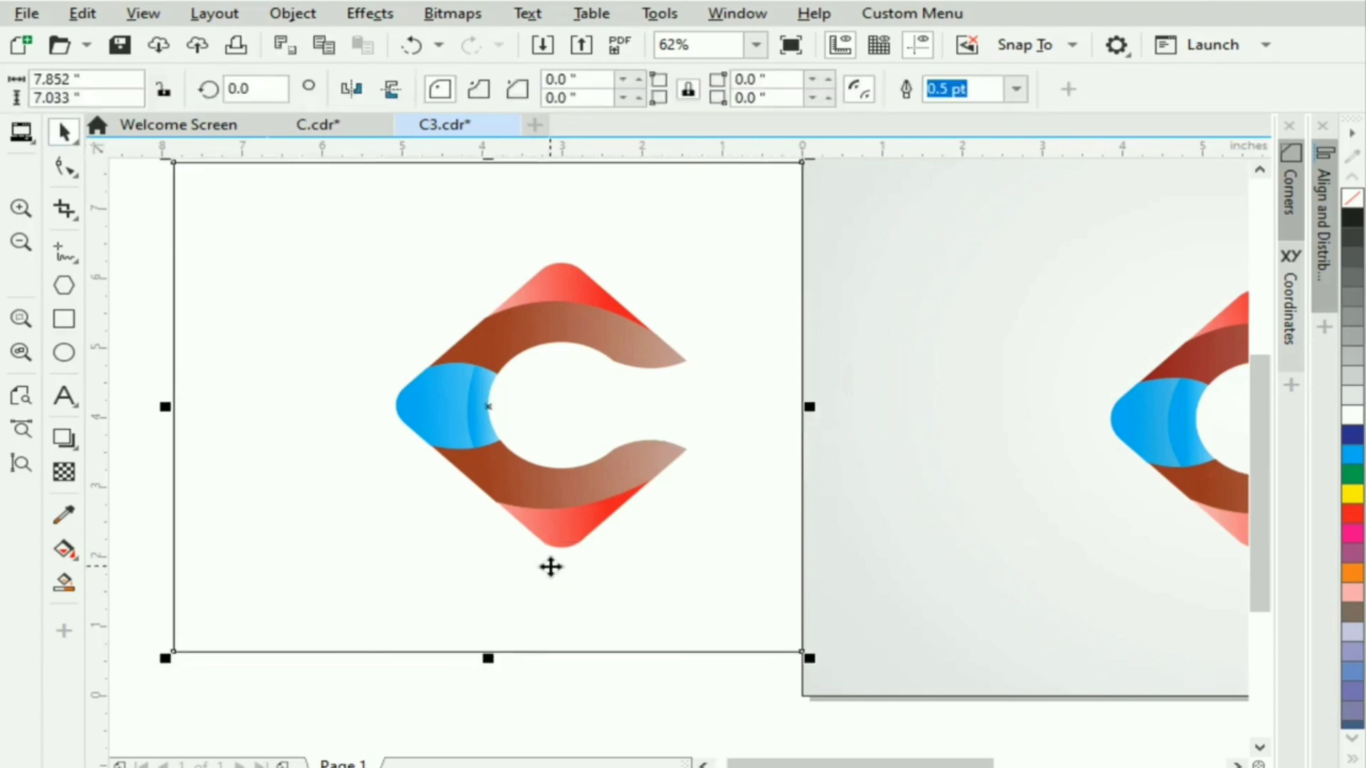
click(65, 550)
drag(408, 322, 775, 623)
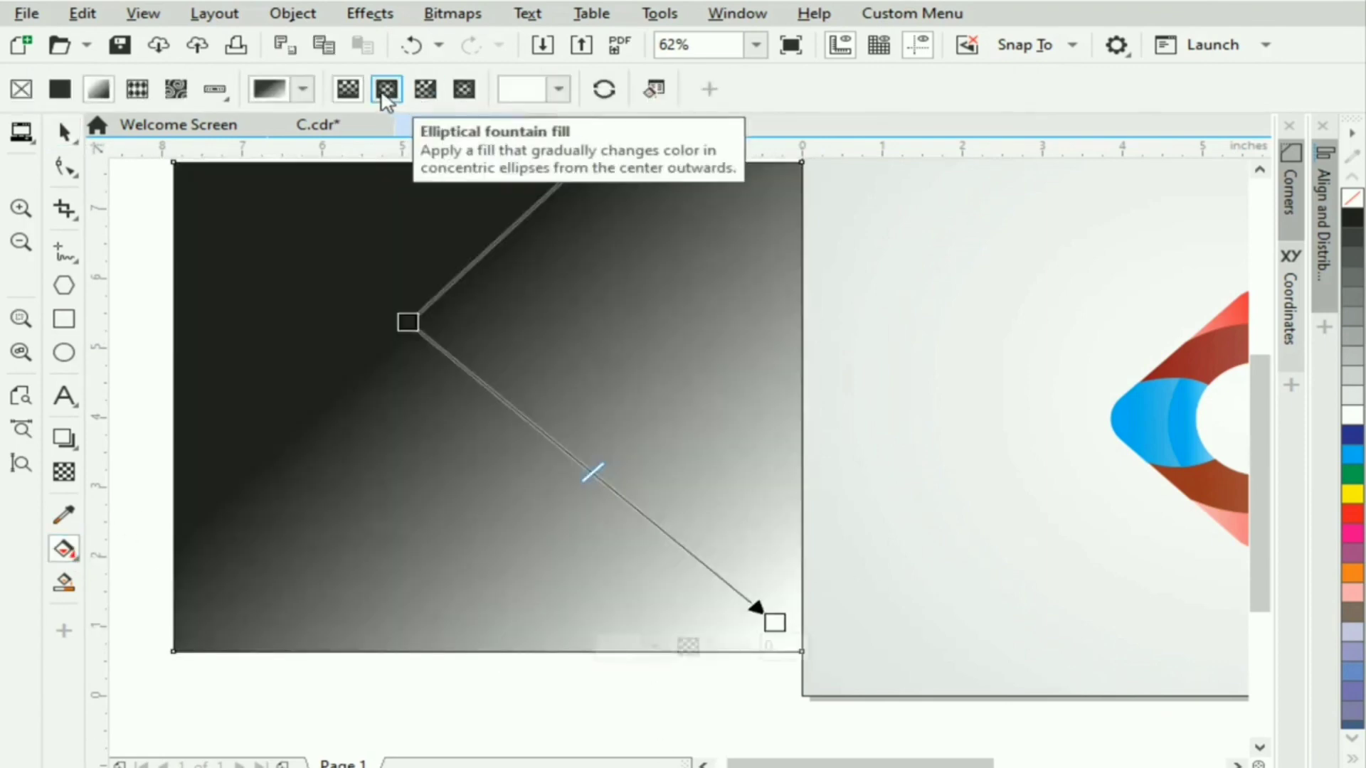
click(384, 91)
- Centre the background's elliptical gradient, extend its end beyond the lower right corner, and colour it from white to light grey
drag(591, 467, 489, 389)
drag(772, 620, 952, 745)
drag(1353, 356, 953, 748)
drag(1353, 296, 952, 710)
drag(1352, 375, 952, 710)
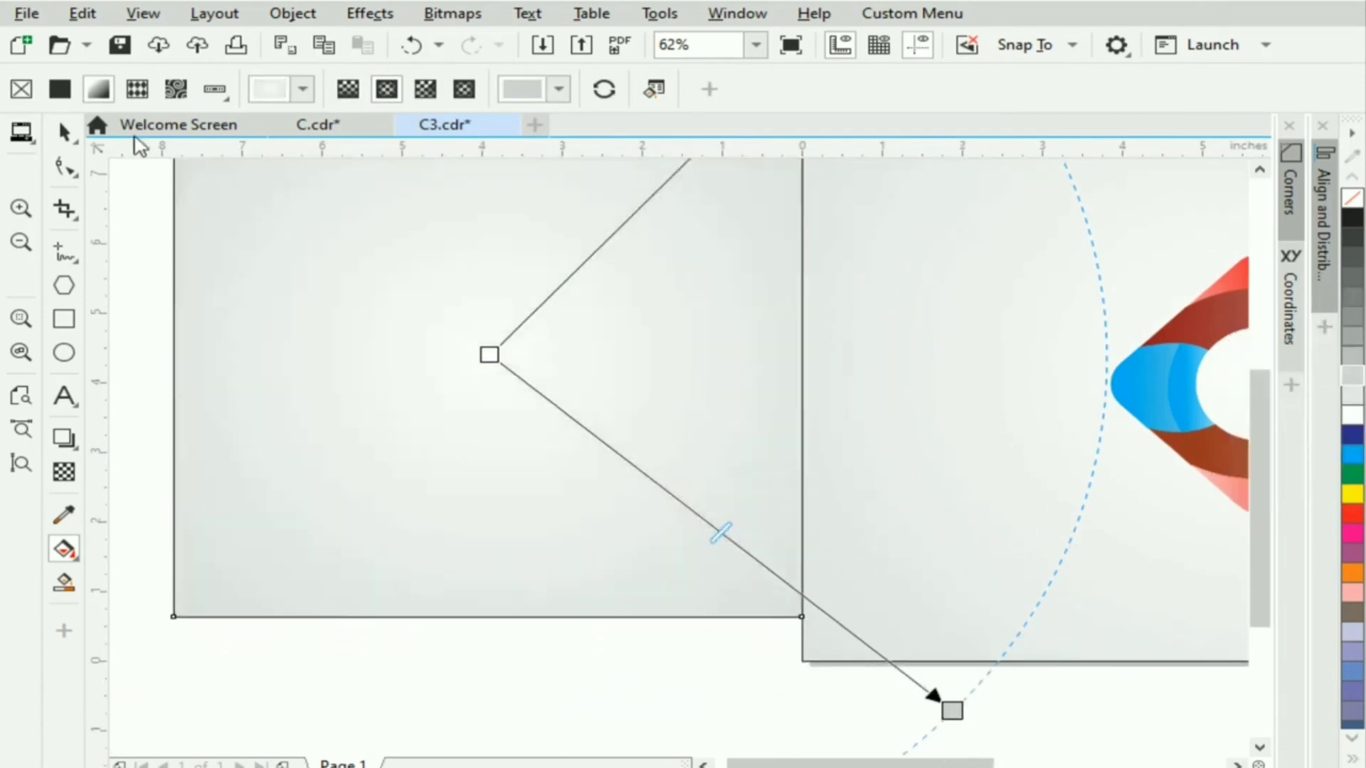
- Place the gradient rectangle behind the recreated logo and deselect it to compare with the reference
click(64, 131)
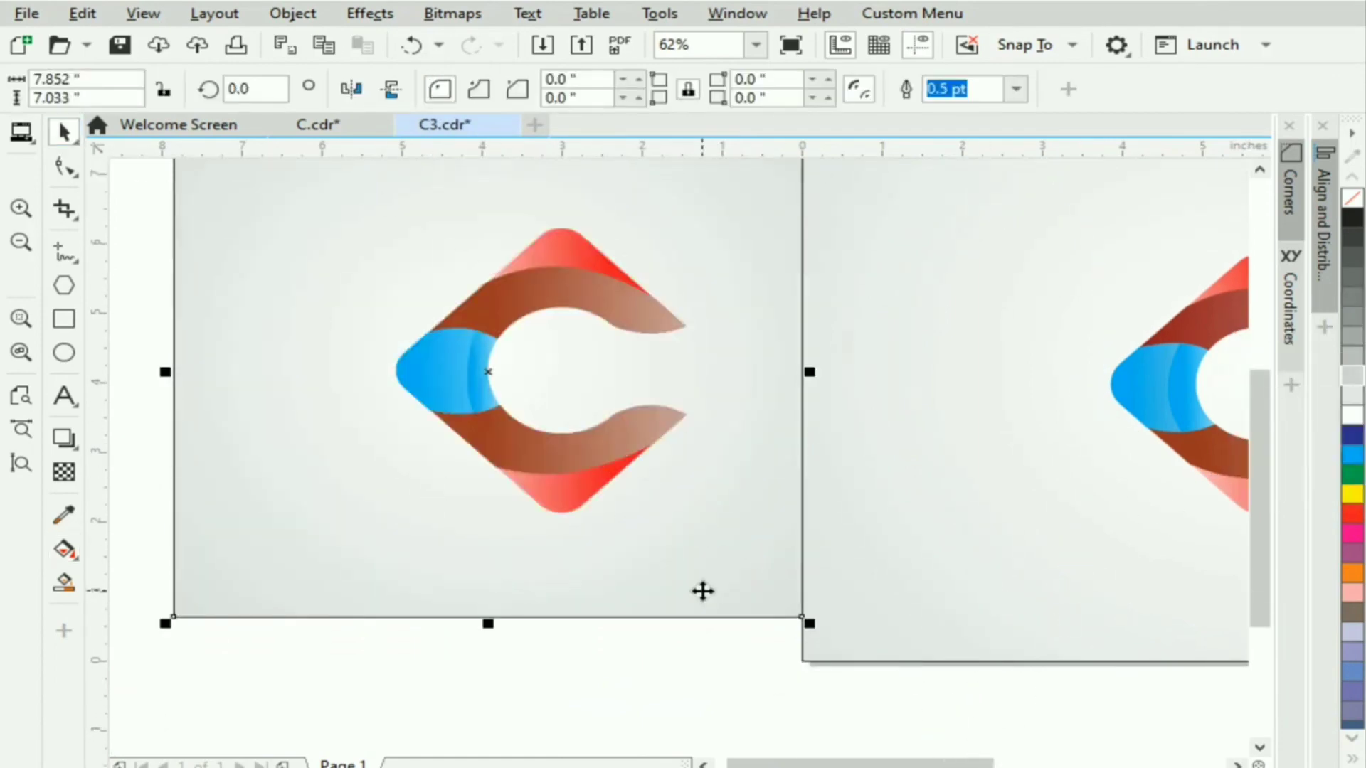
drag(934, 766, 981, 766)
click(413, 676)
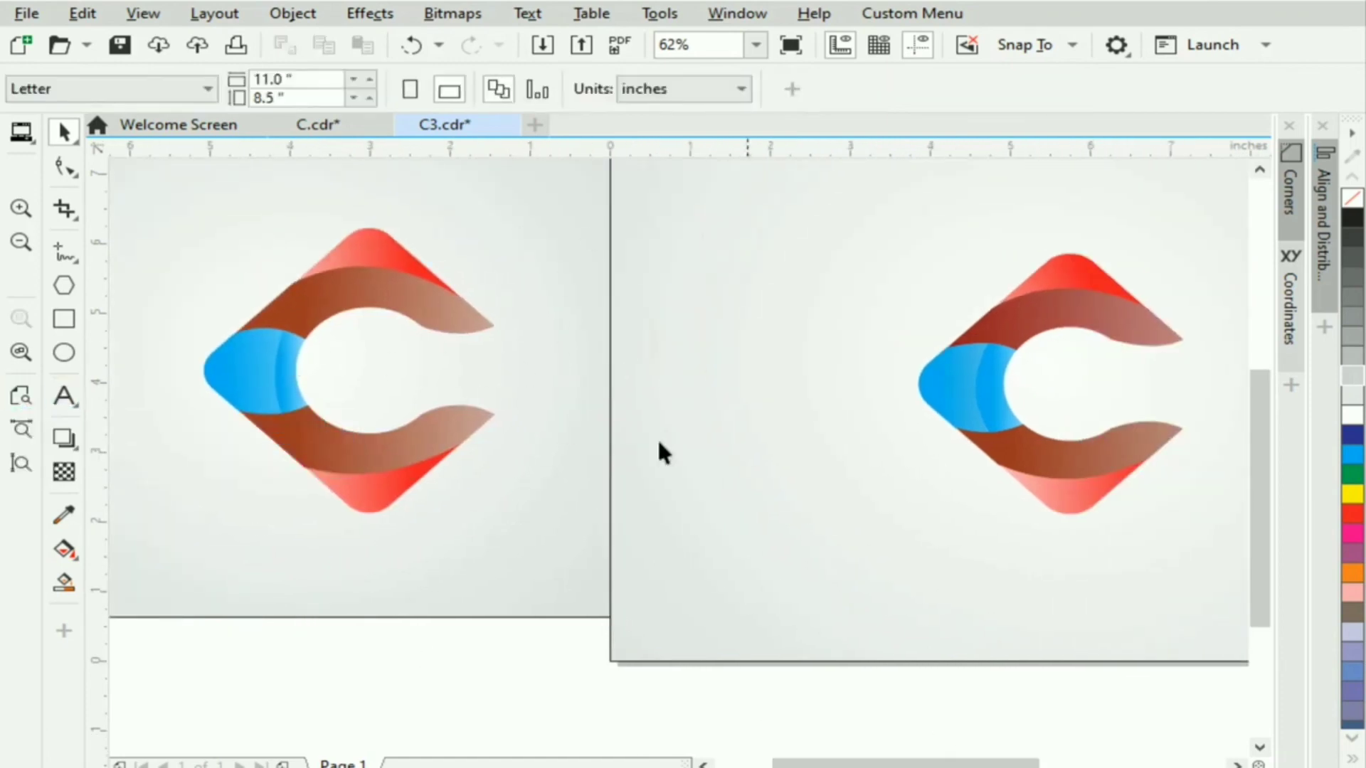